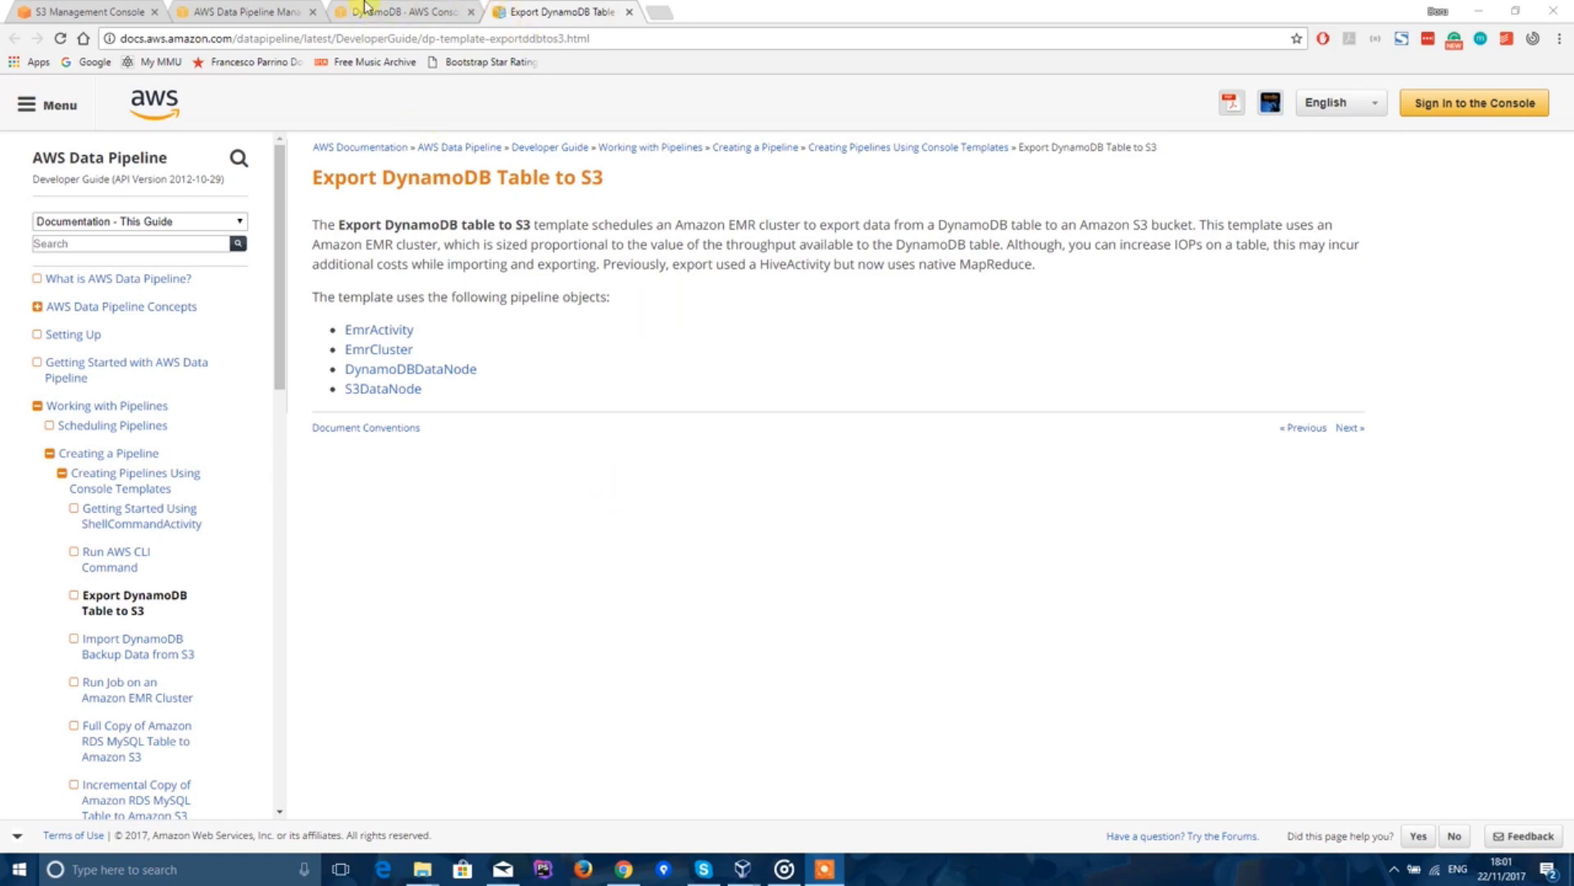
Step: Look through the open DynamoDB, S3 and Data Pipeline consoles to review the existing tables, buckets and pipelines
left_click(423, 5)
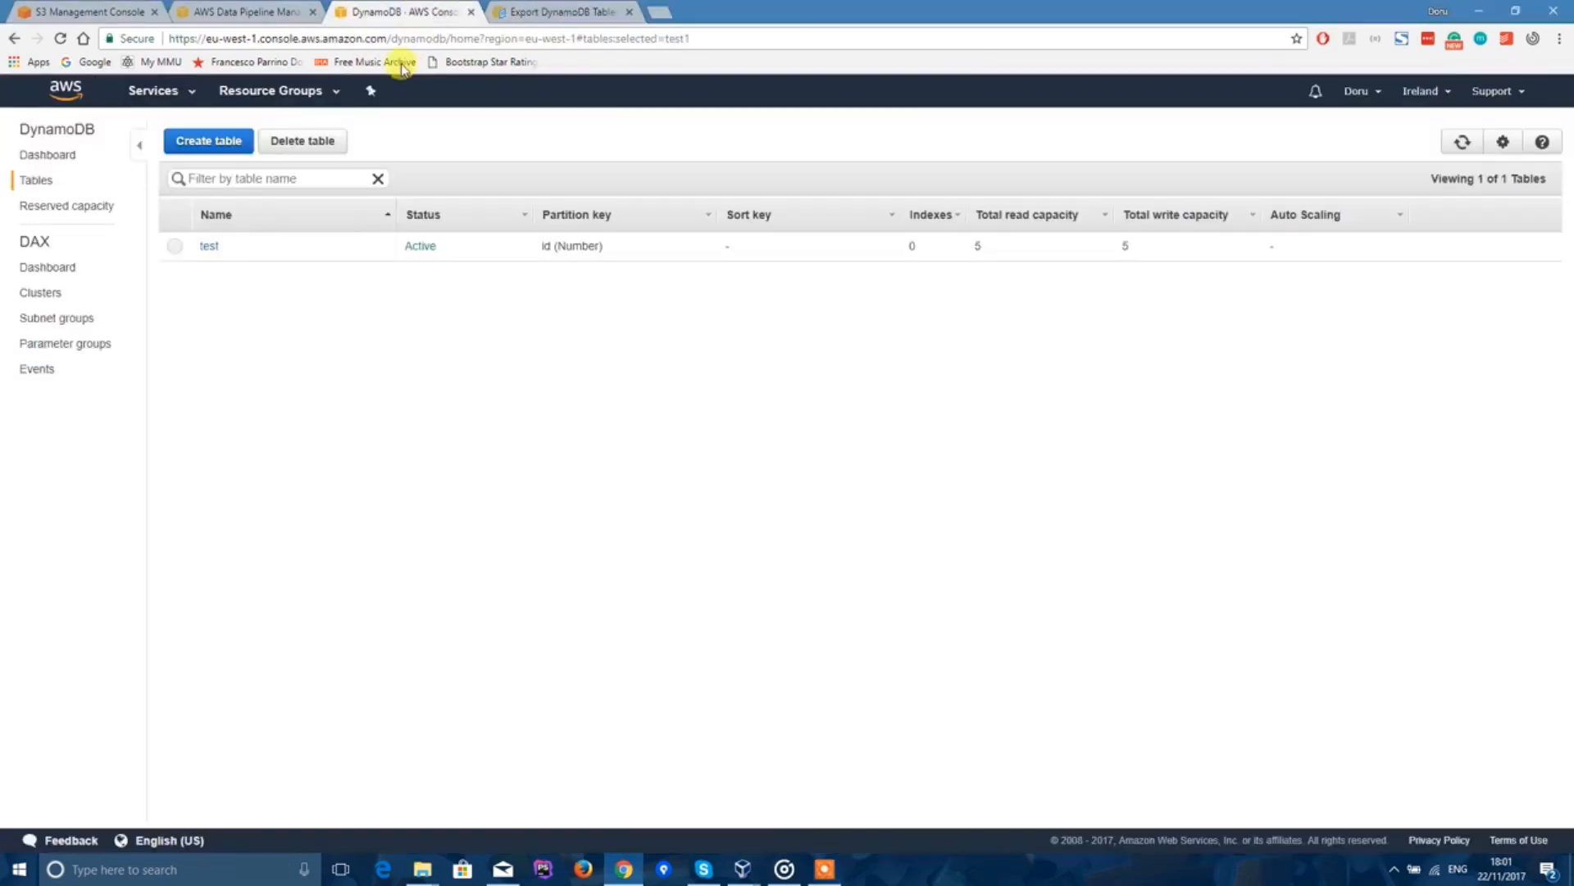
left_click(90, 11)
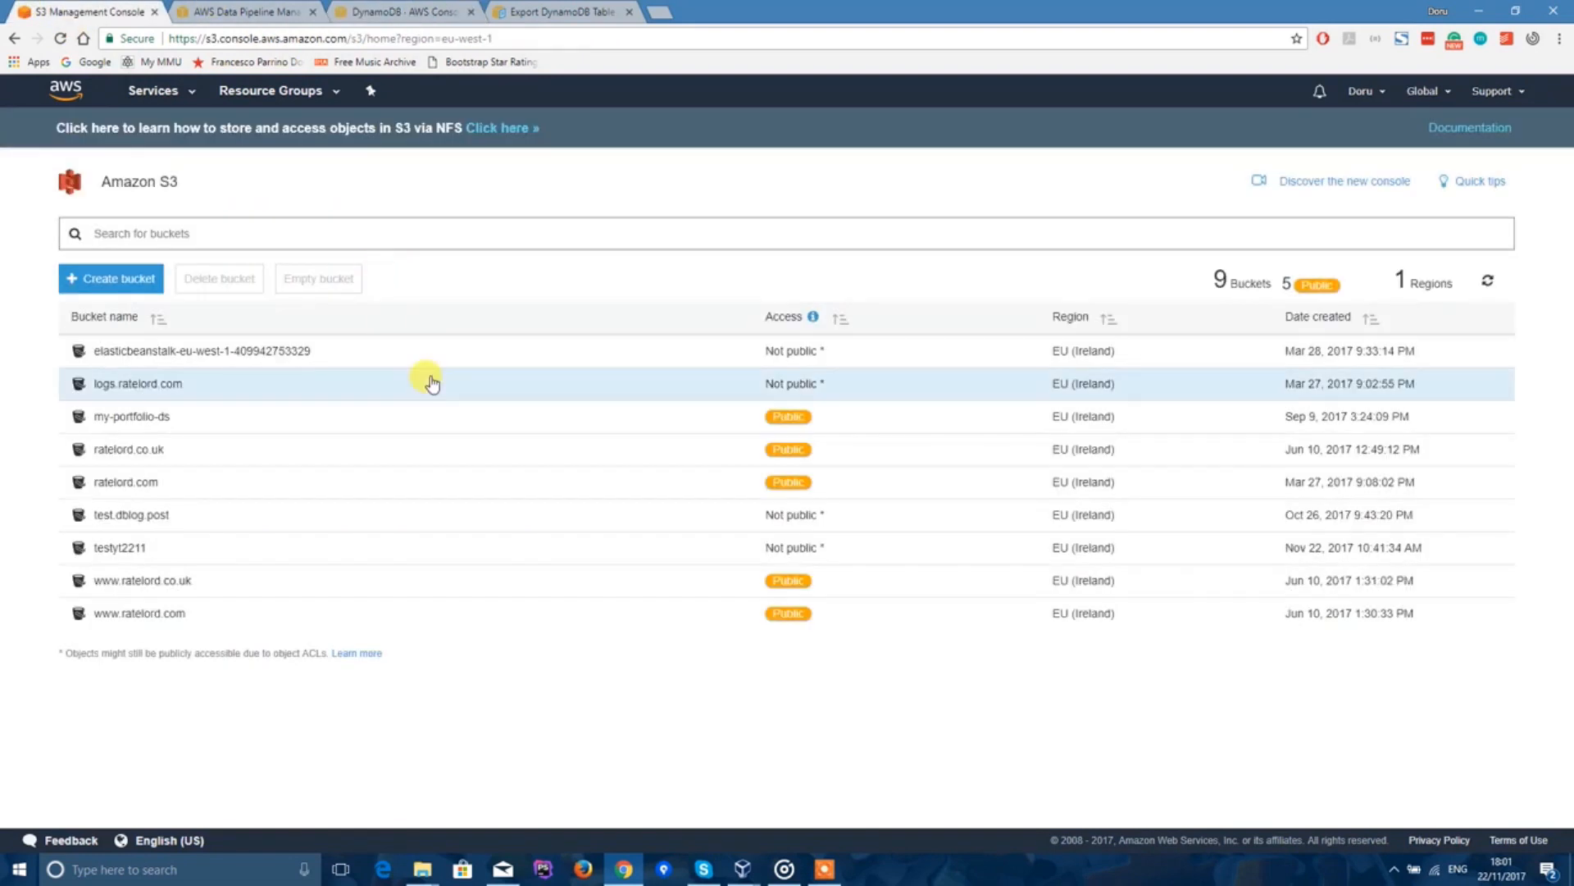
left_click(246, 11)
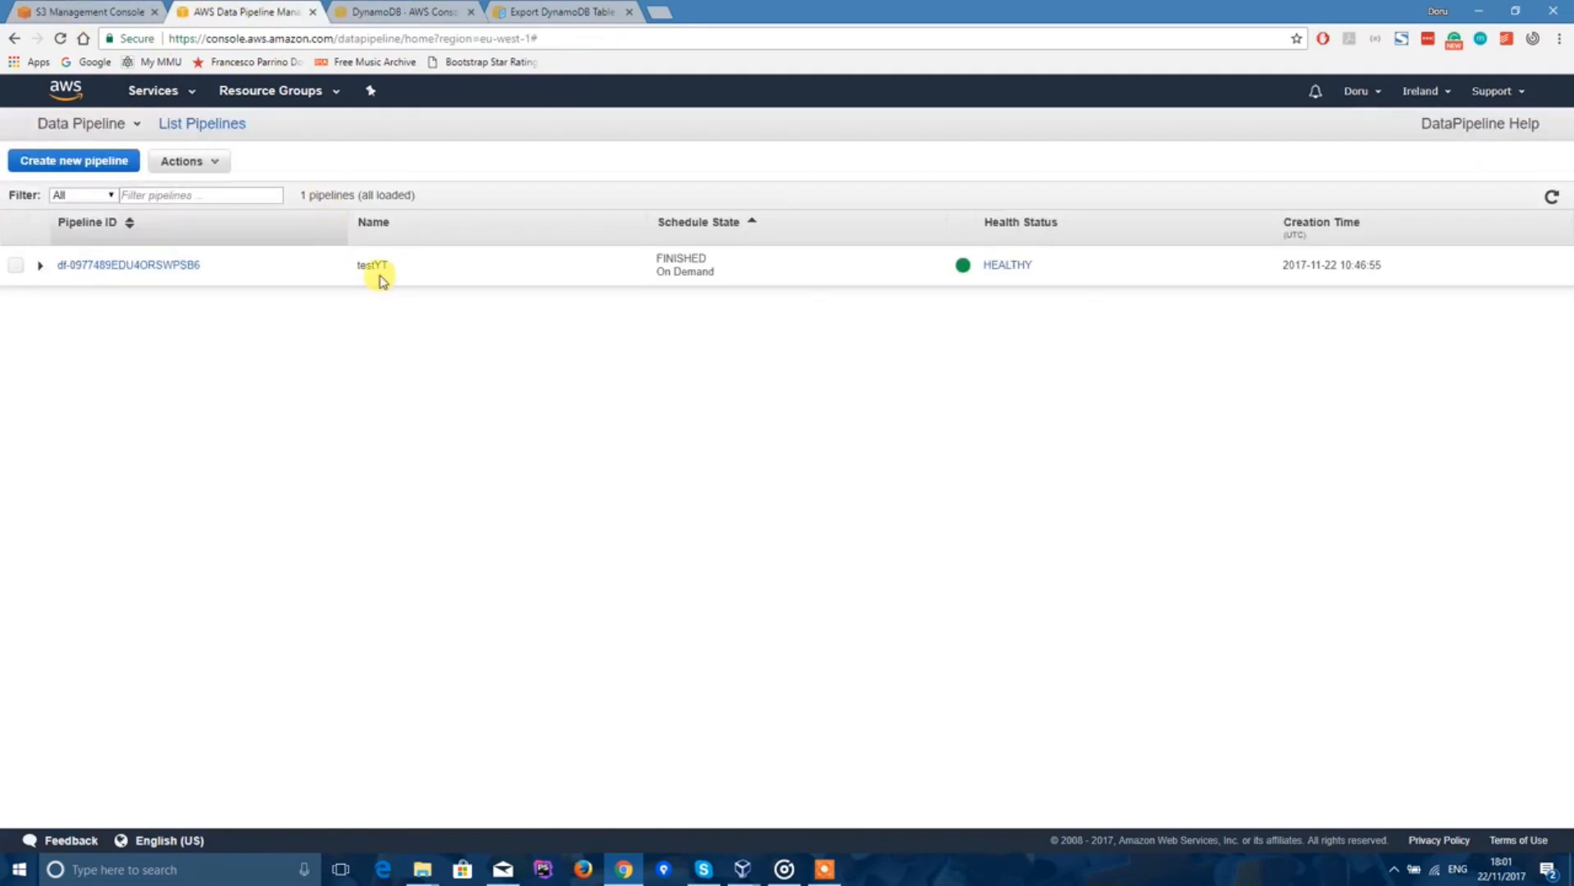
Step: Create a DynamoDB table named test1 with a Number partition key called id, keeping the default settings
left_click(405, 11)
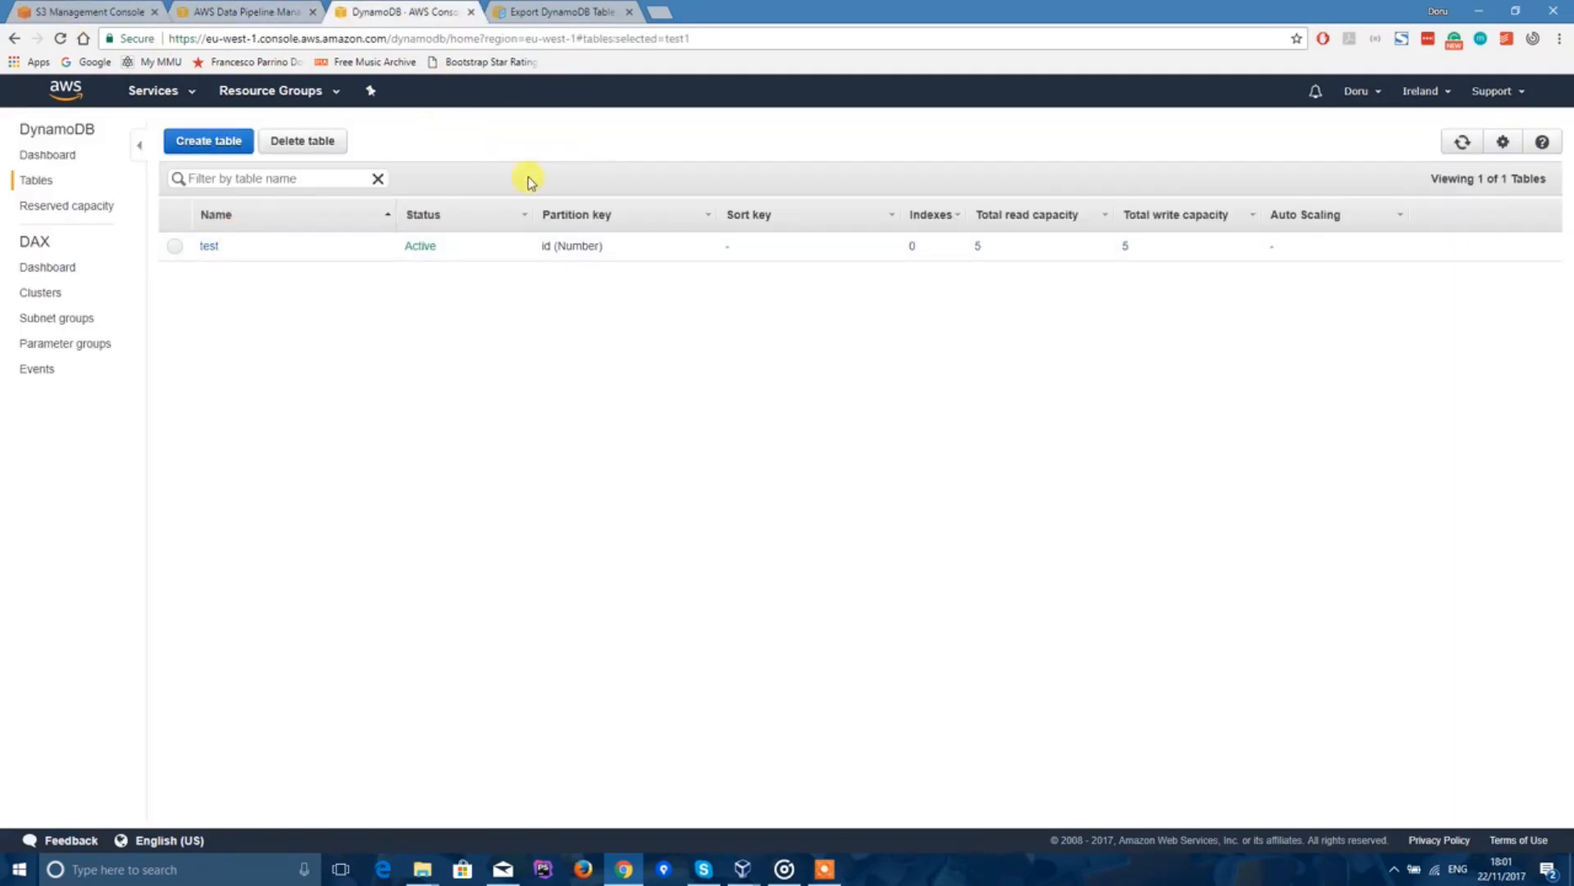
left_click(210, 142)
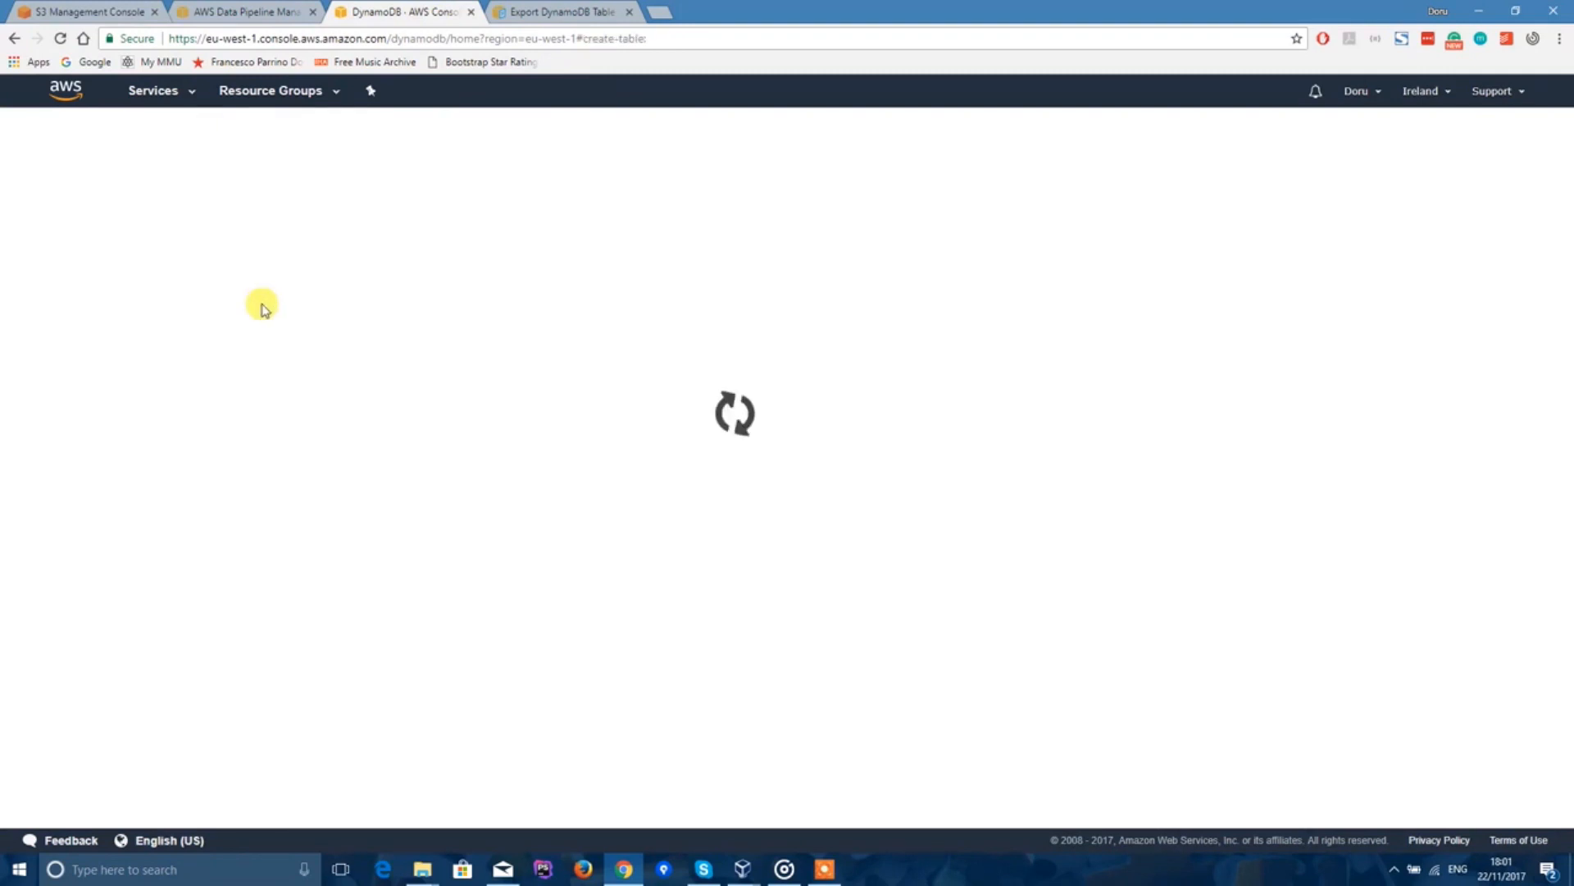
left_click(496, 232)
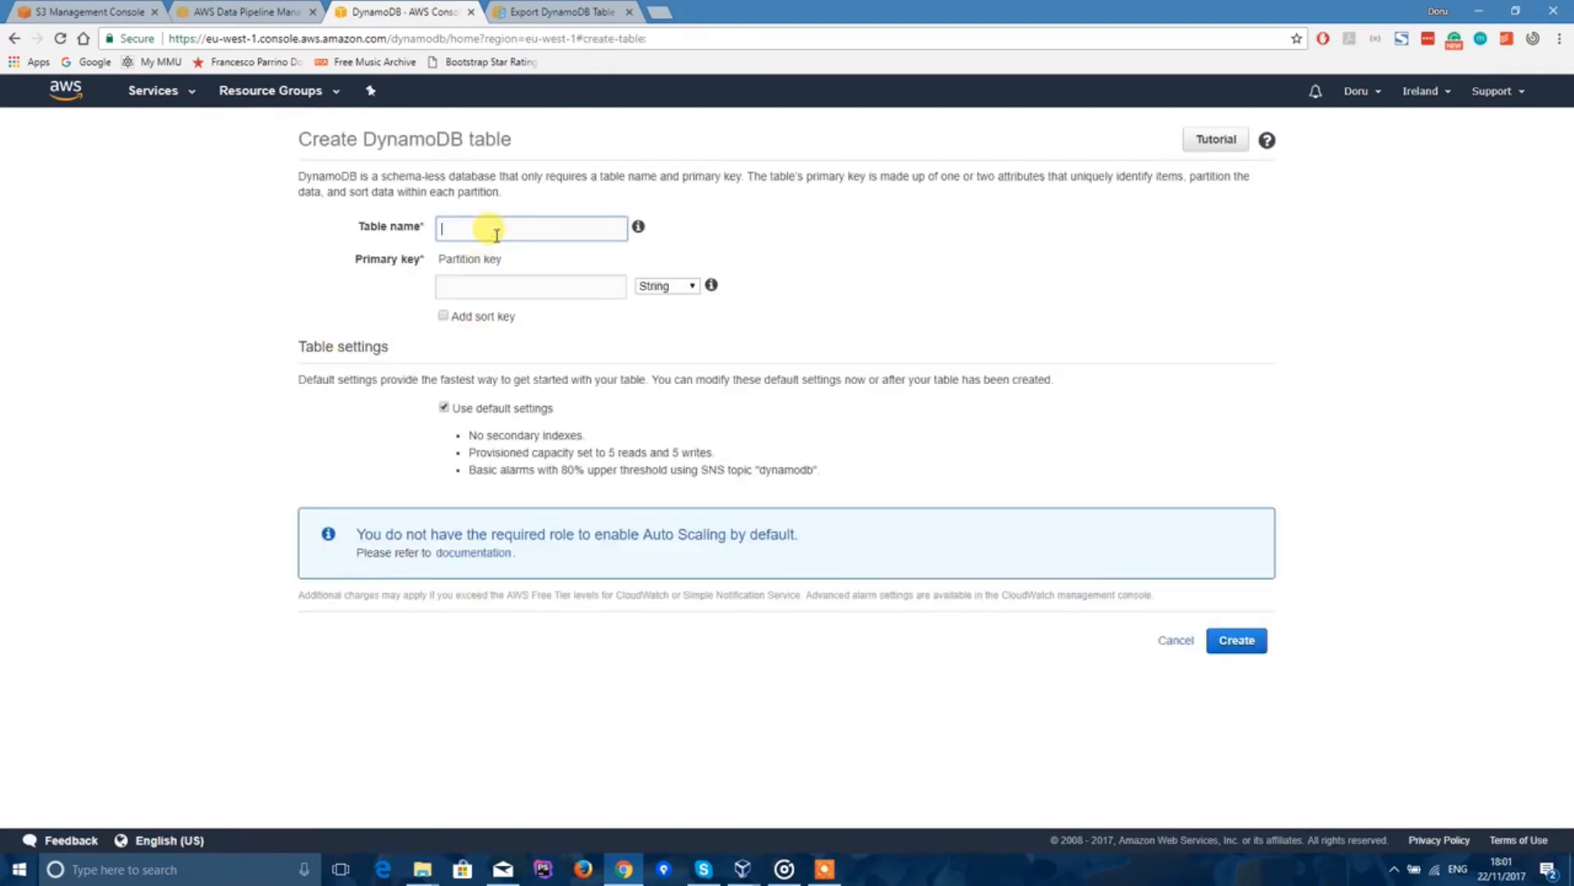
left_click(568, 289)
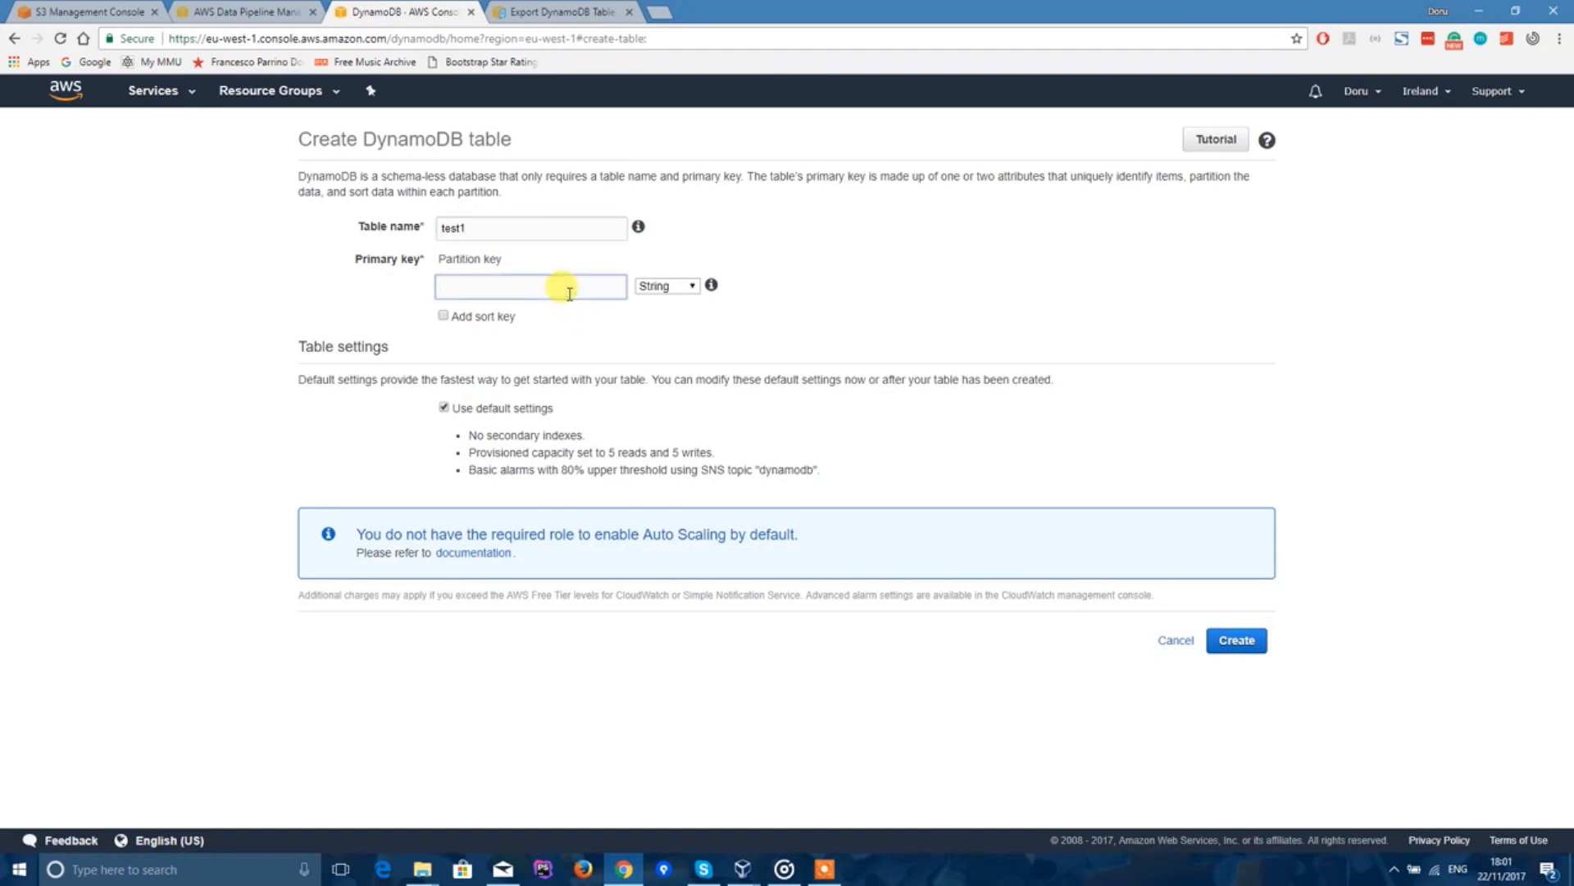
left_click(682, 292)
left_click(681, 287)
left_click(667, 330)
left_click(1244, 641)
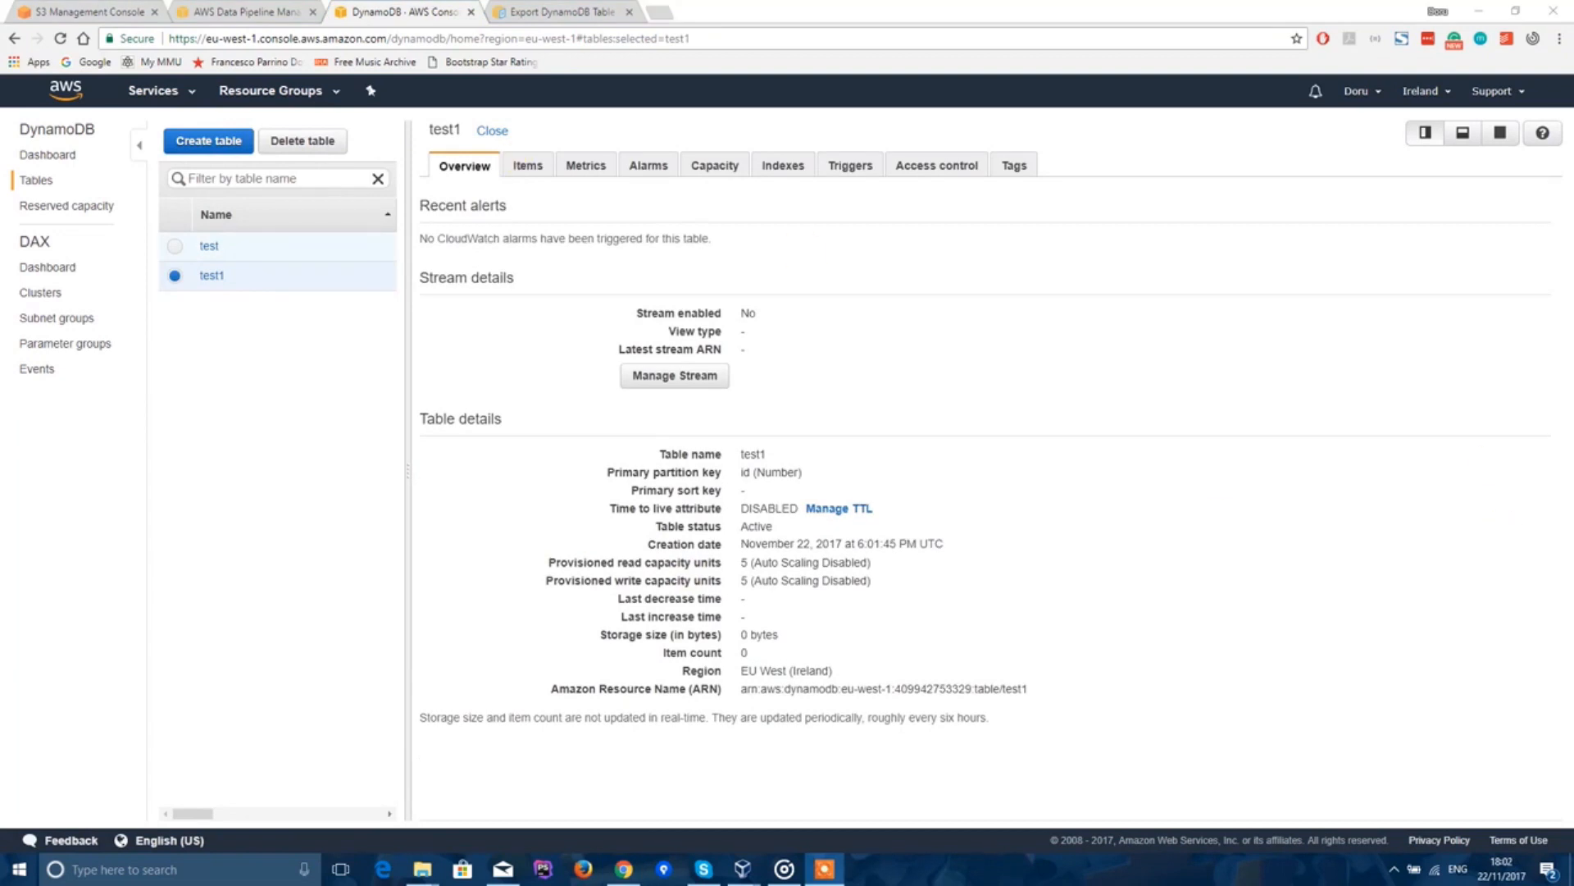
Step: Start a new item in the test1 table and set its id to 1
left_click(525, 167)
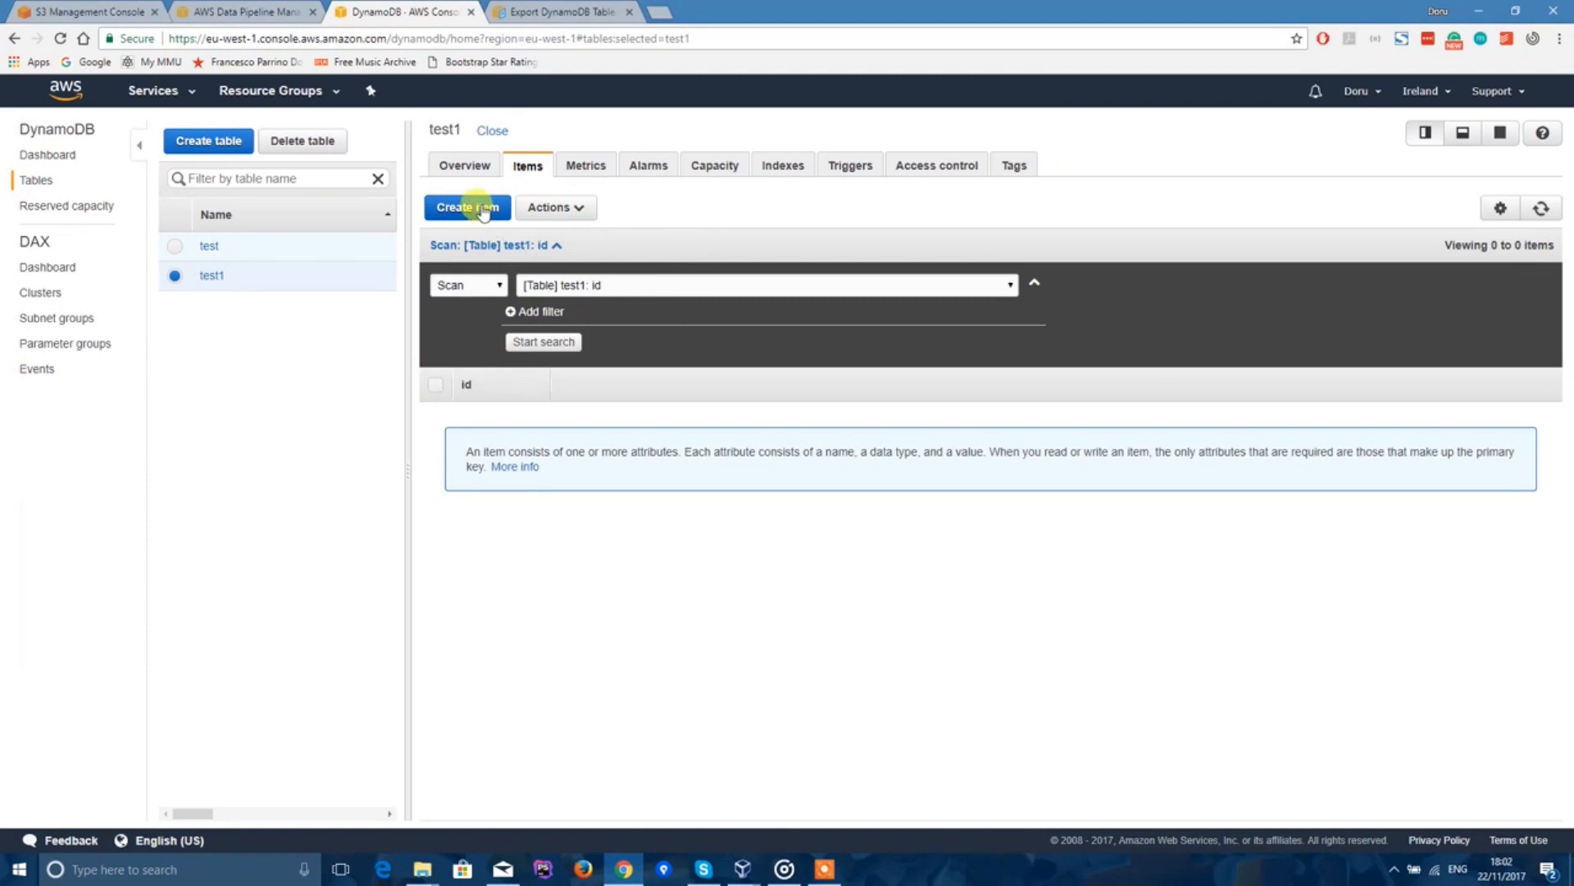
left_click(484, 211)
left_click(300, 262)
type("1")
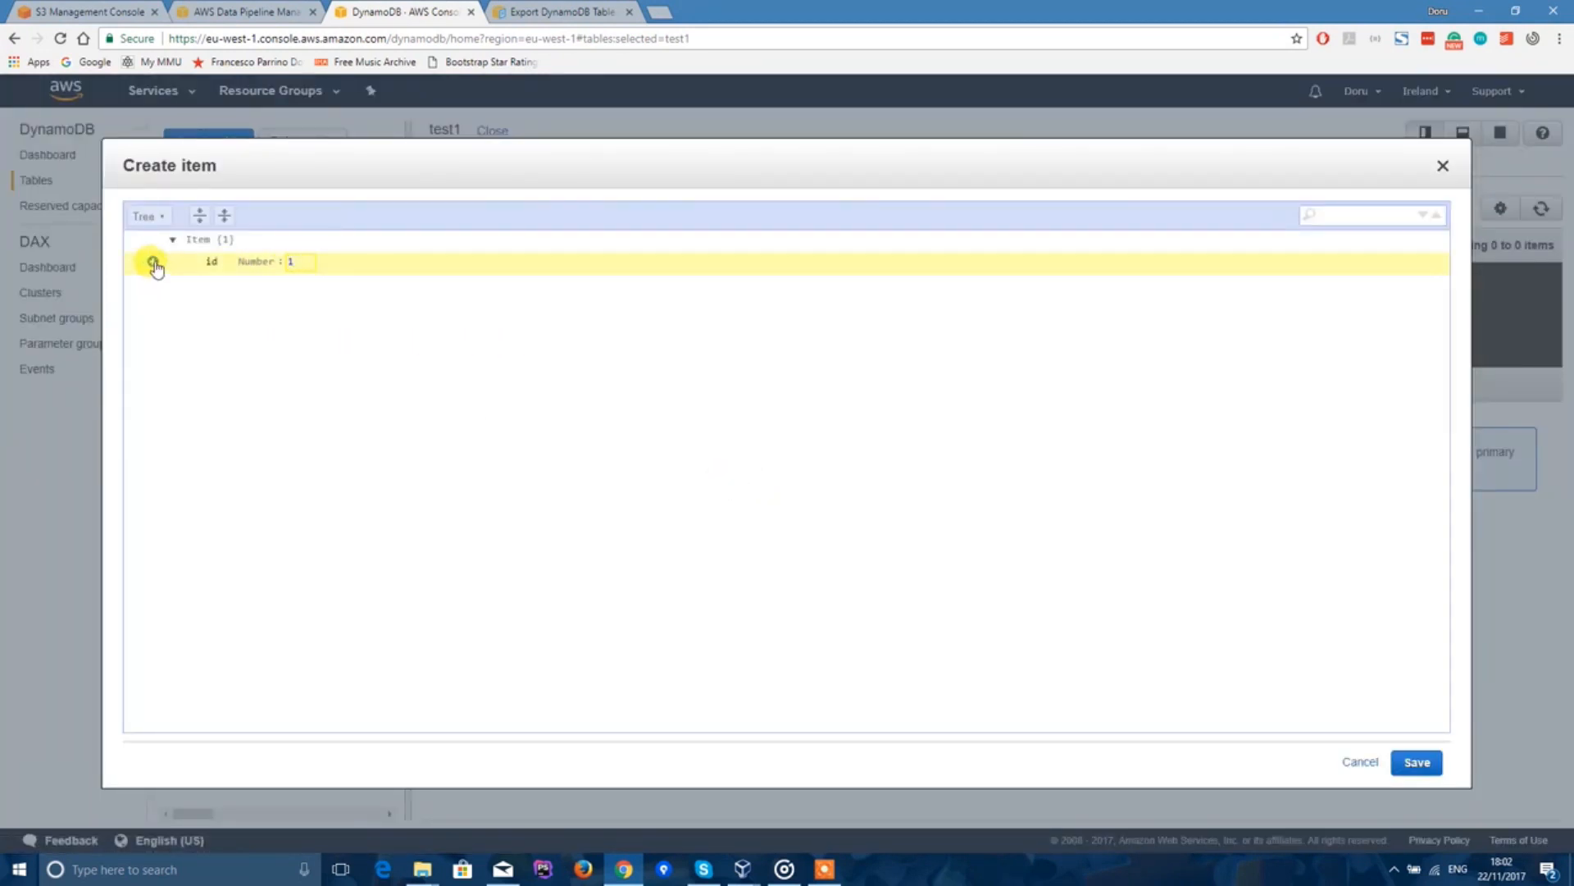
Step: Append a String attribute called name to the item, fill in a person's first name and save the item
left_click(154, 263)
left_click(252, 284)
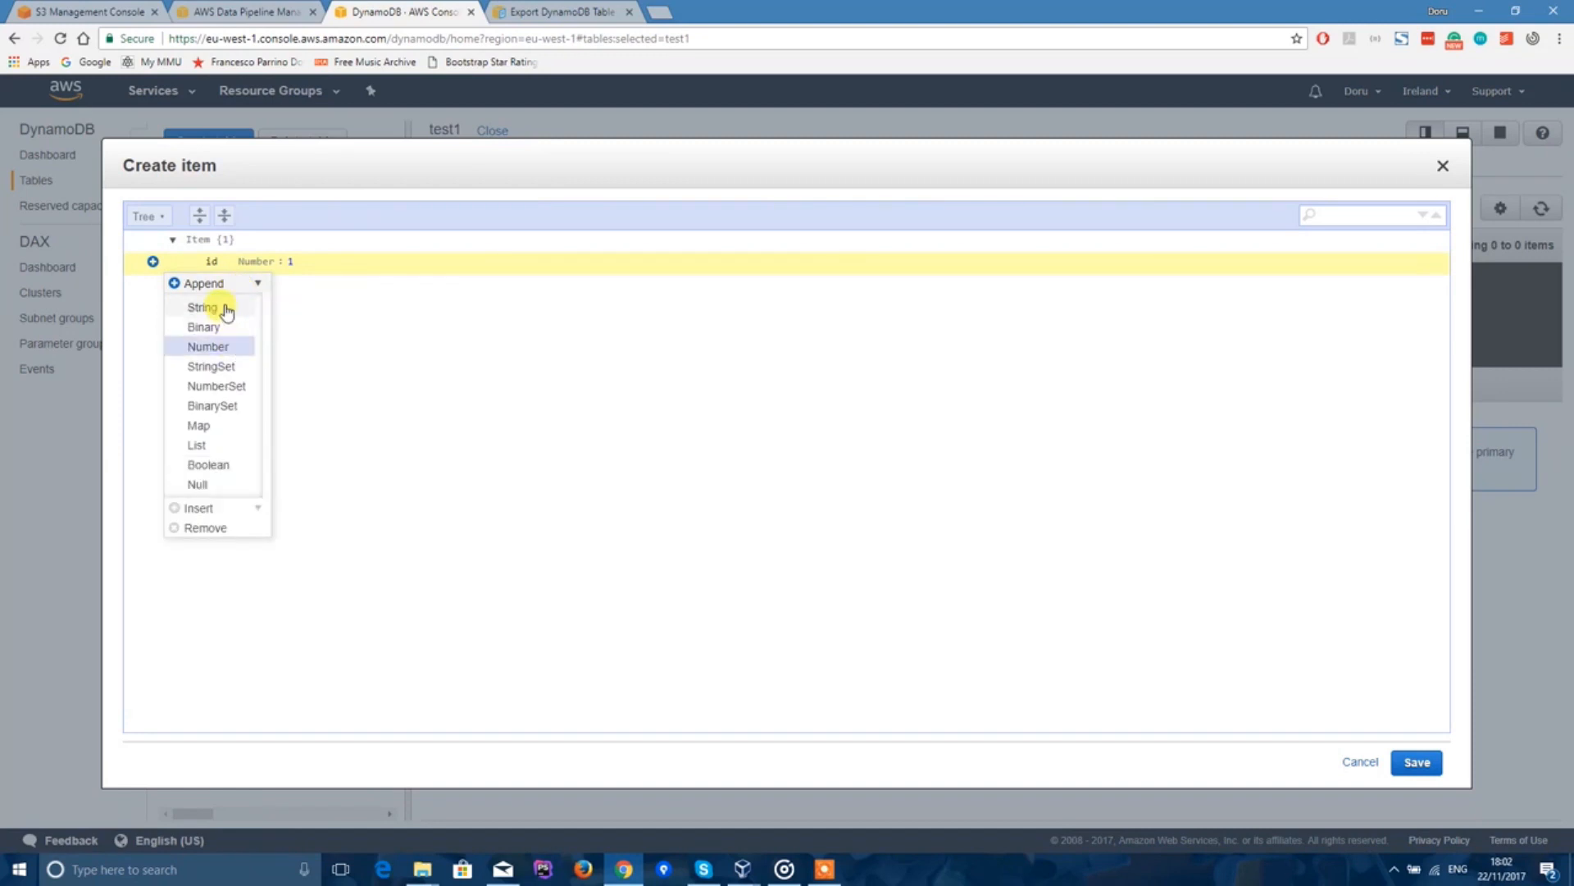
left_click(226, 310)
type("nm")
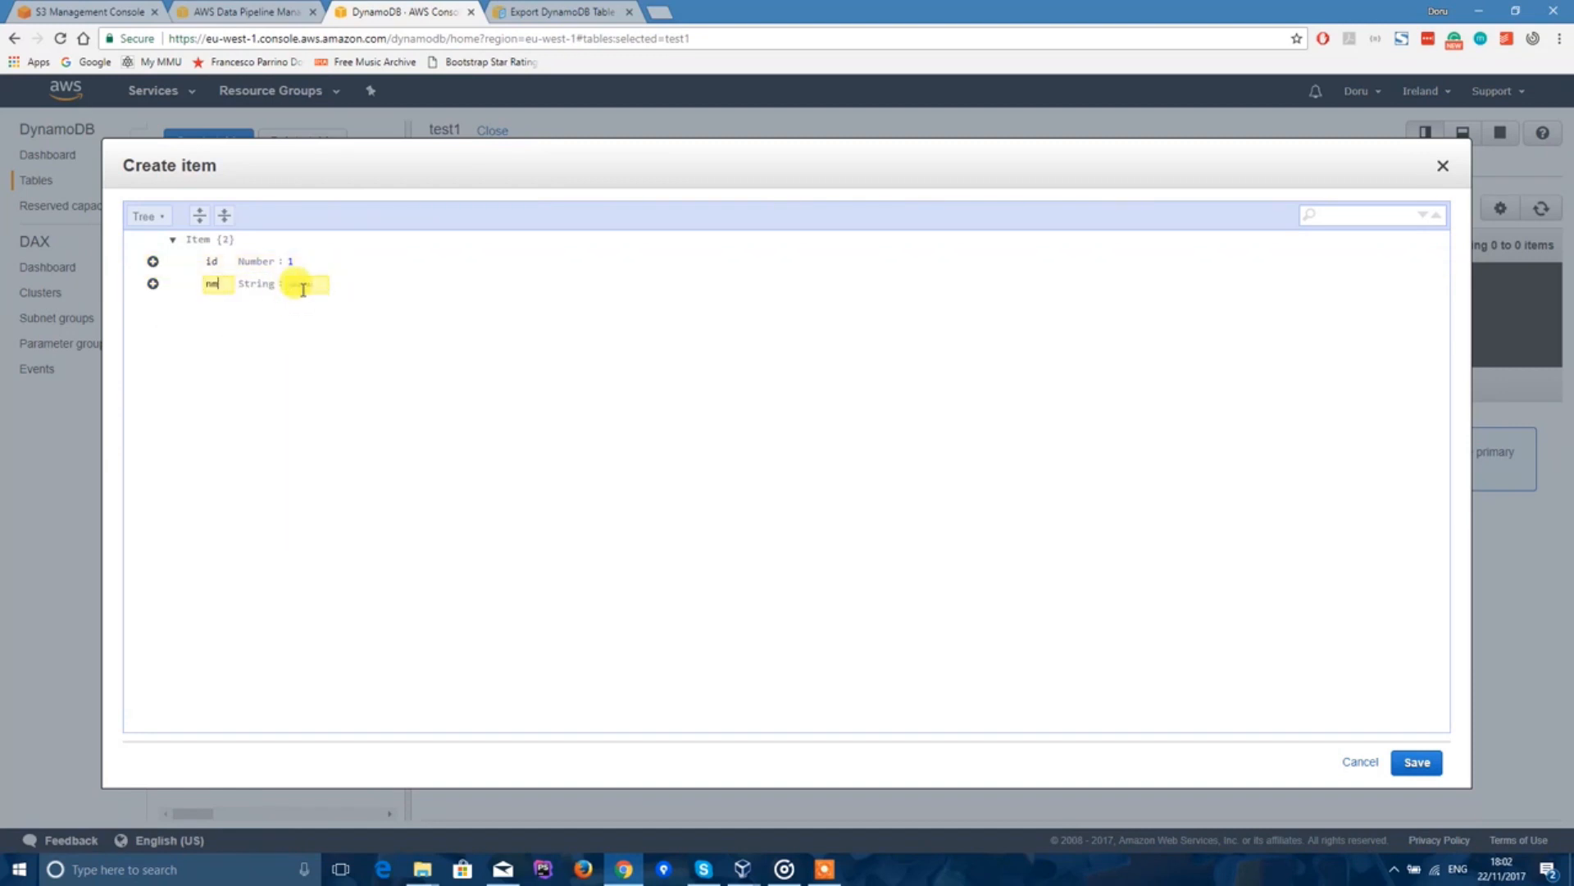
left_click(302, 287)
type("George")
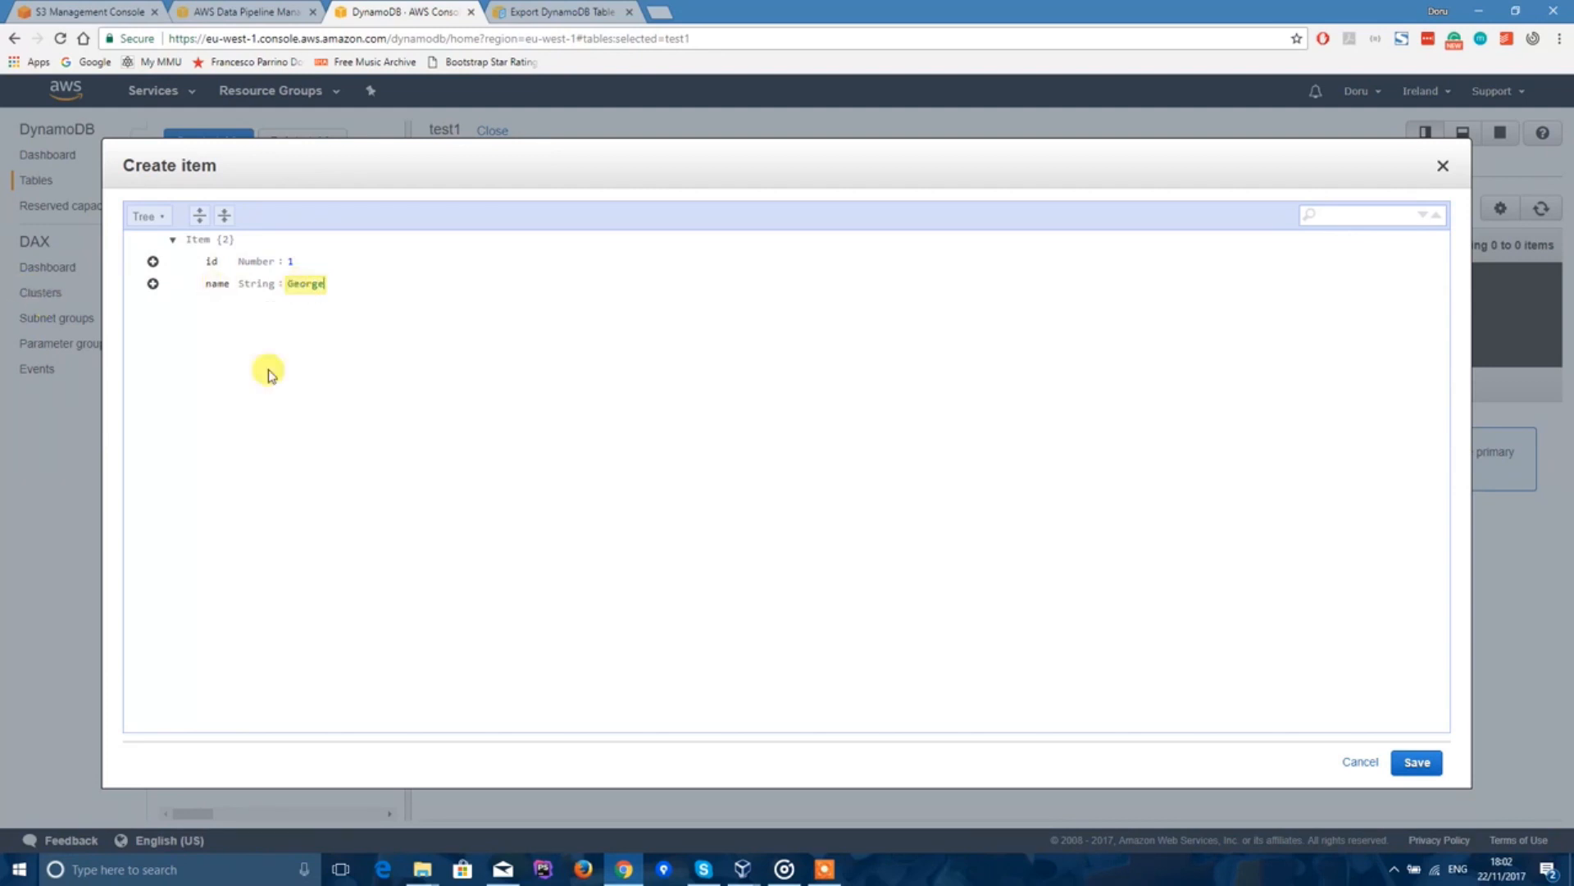
left_click(1417, 764)
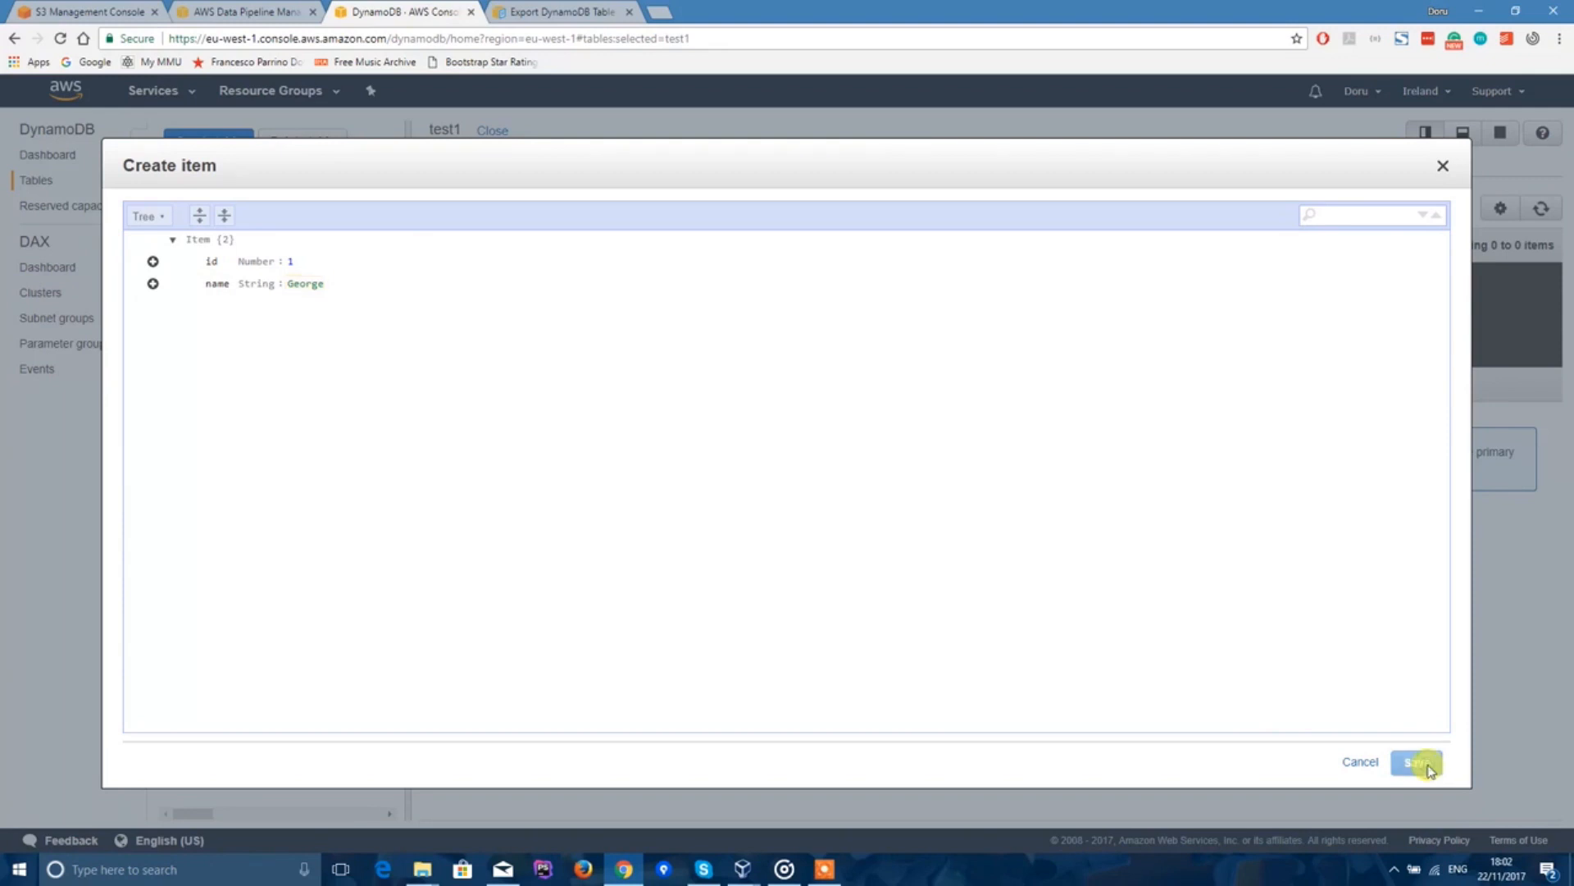
Step: Start a second item in the test1 table with id 2
left_click(459, 208)
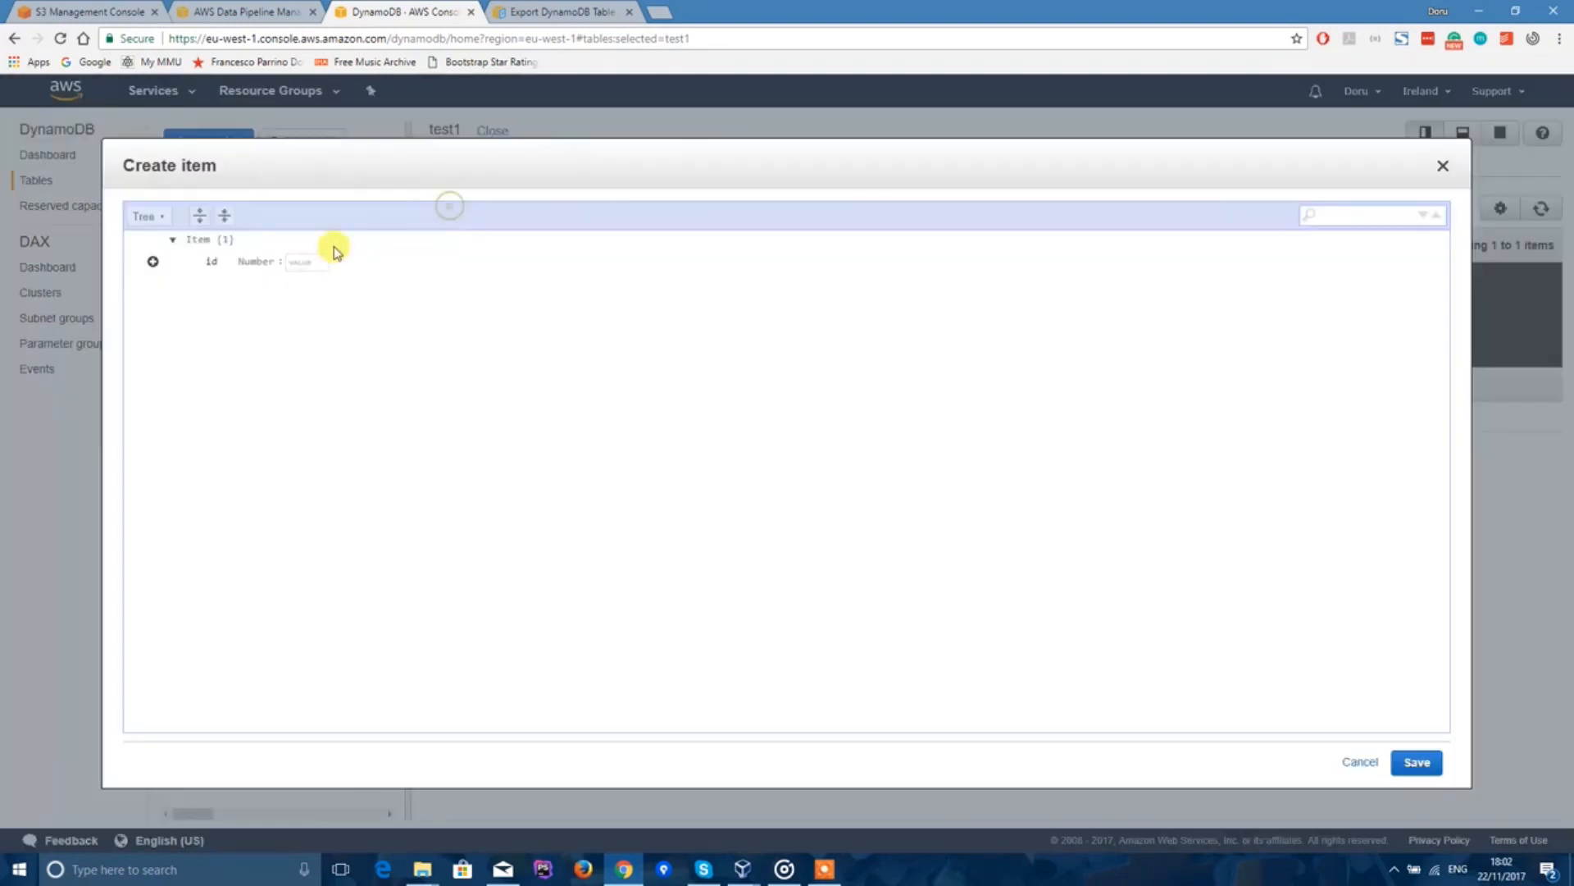
left_click(308, 259)
type("2")
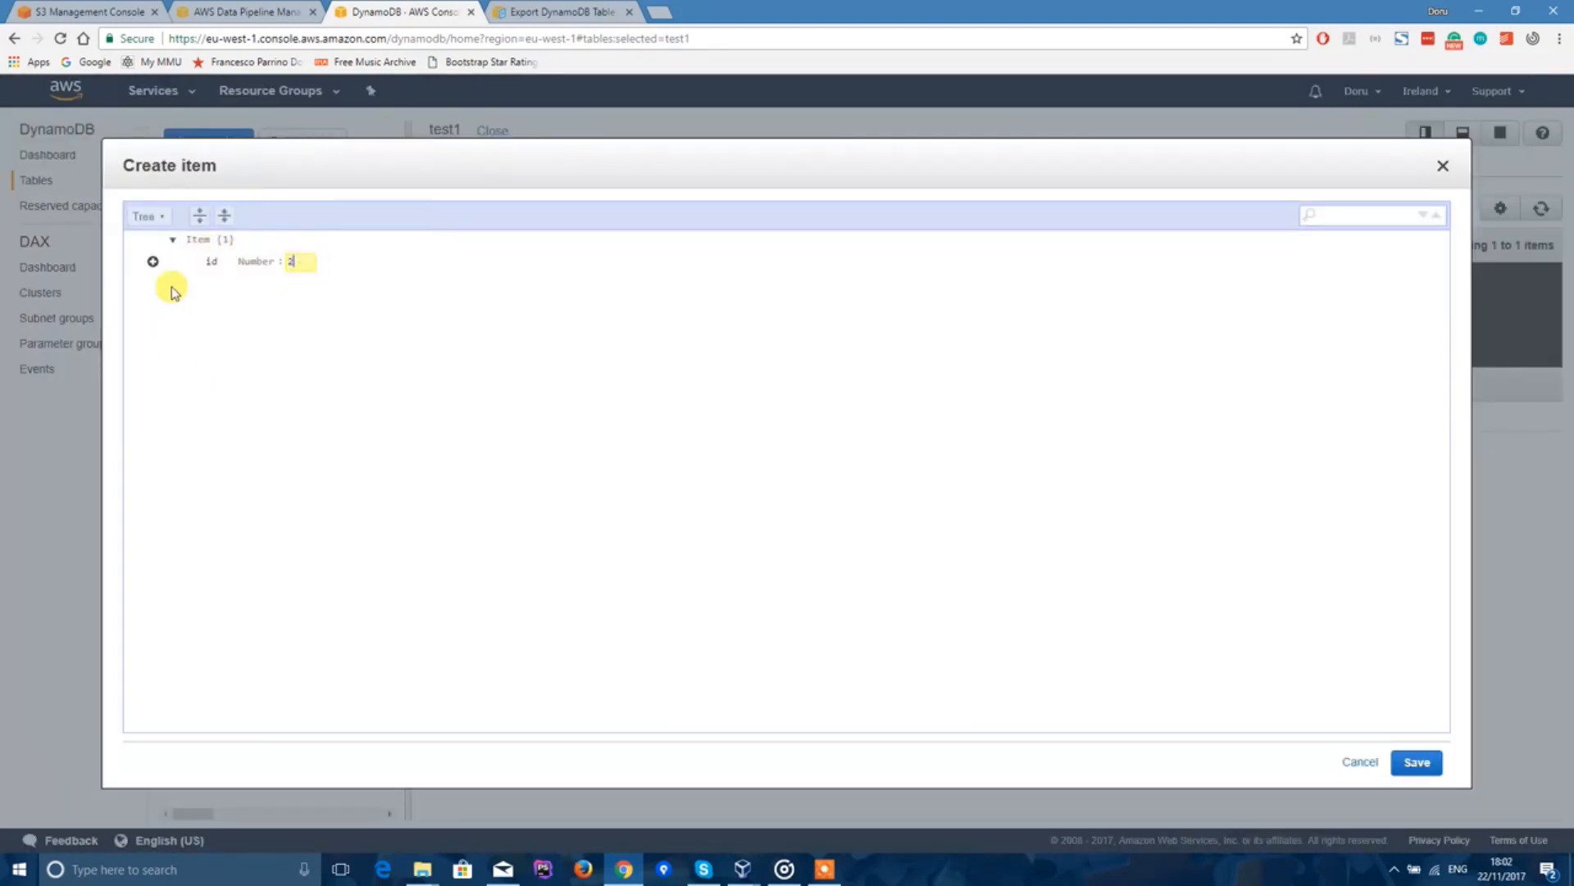
Step: Append a Number attribute called age with the value 21 to the second item and save it
left_click(152, 261)
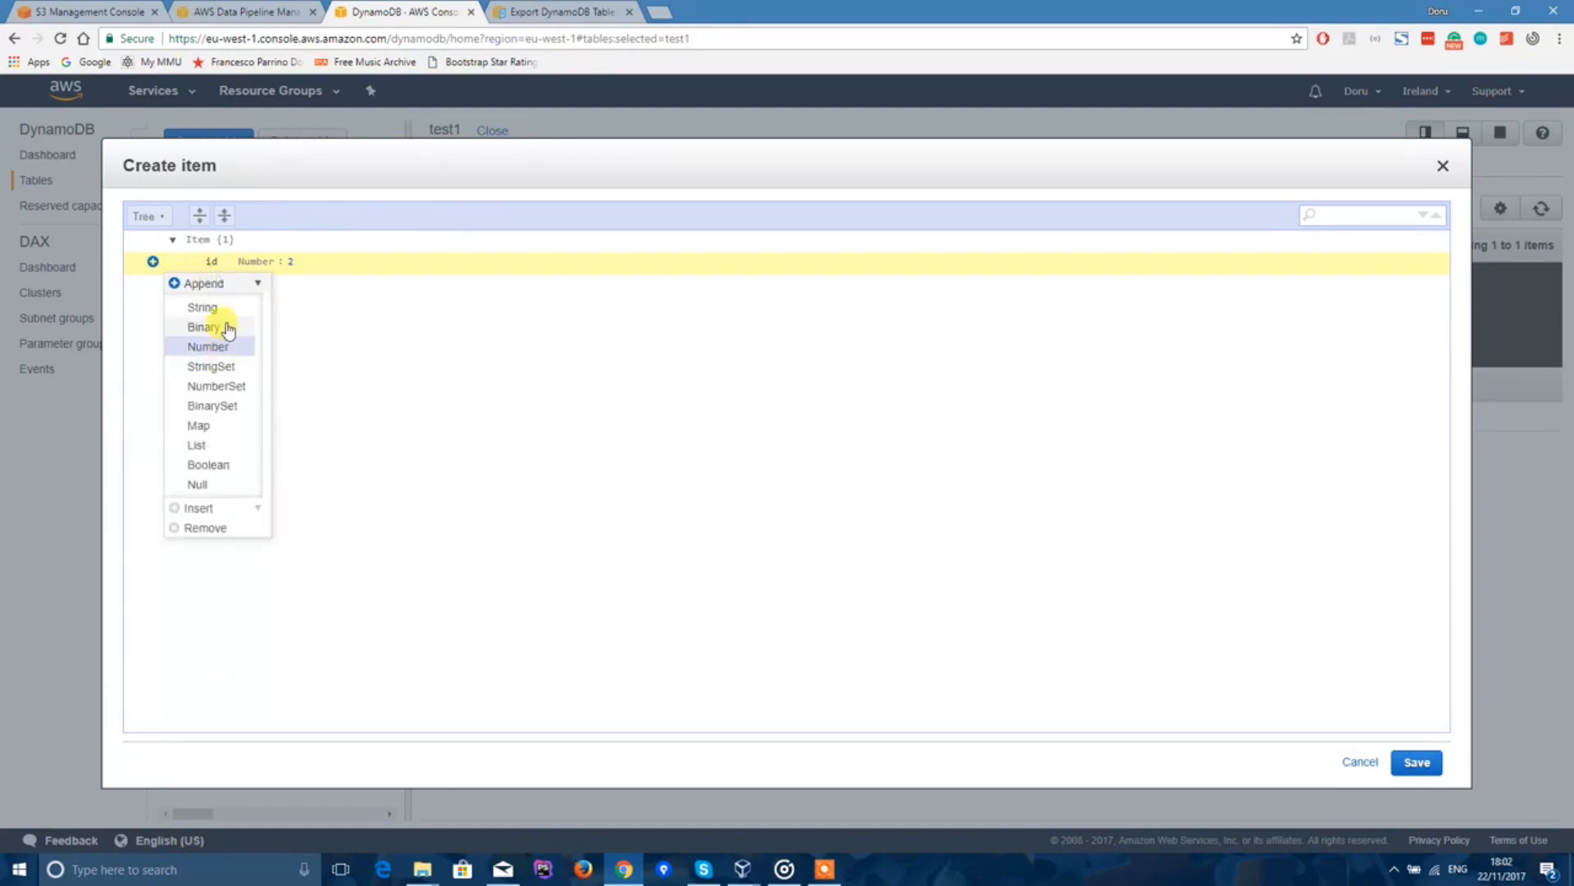
left_click(227, 353)
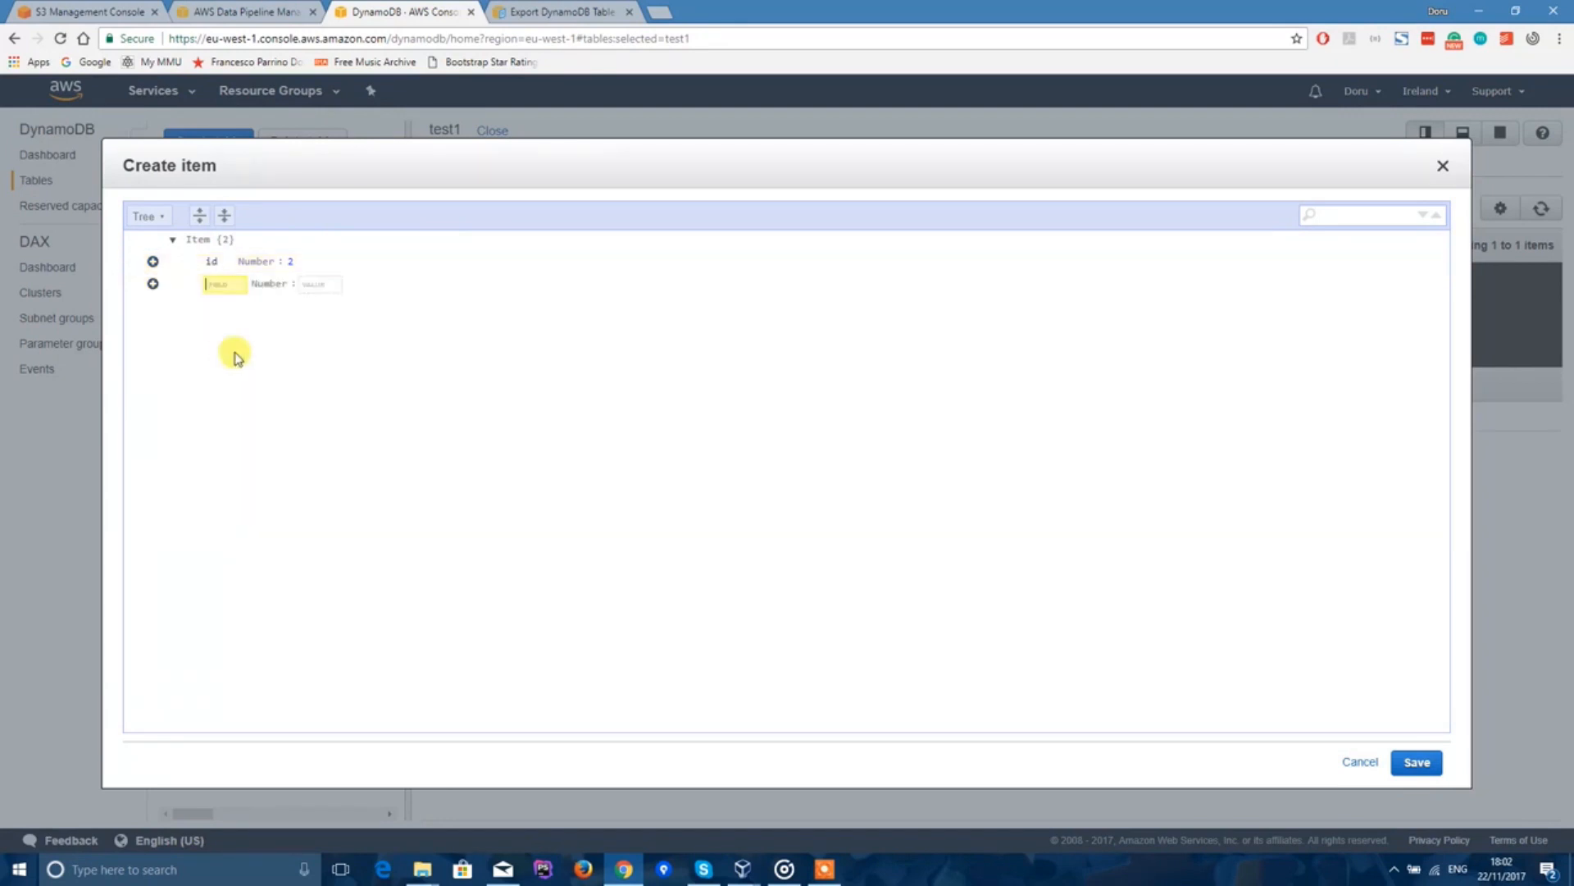
type("age")
key("Tab")
type("21")
key("Return")
key("BackSpace")
left_click(1431, 763)
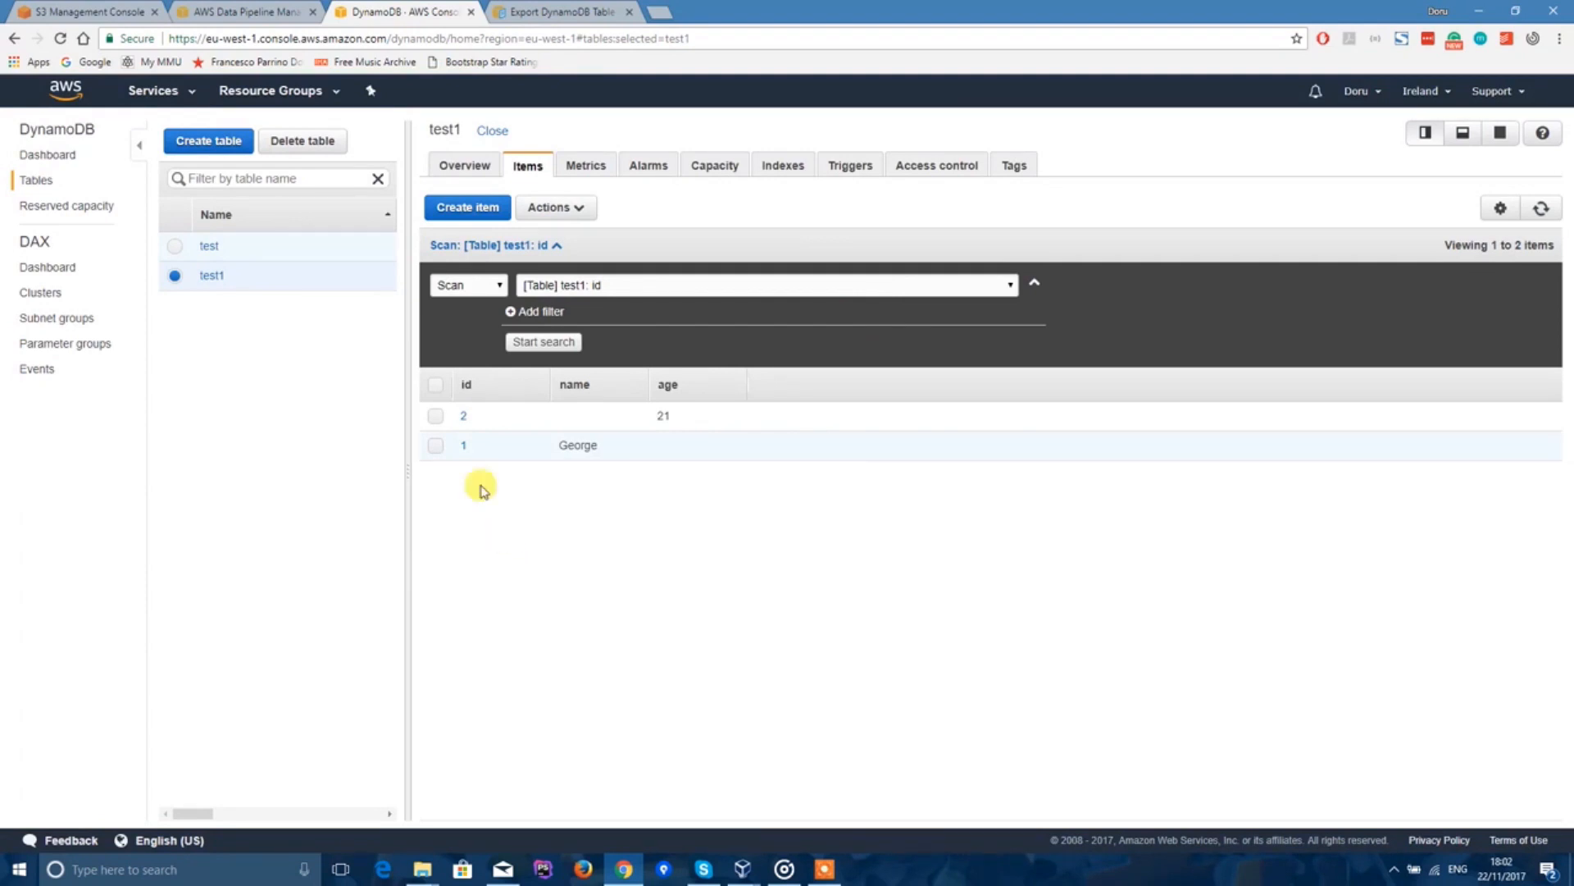
Step: Switch to the S3 console and try to create a bucket named test12321 in the EU (Ireland) region
left_click(82, 11)
left_click(104, 276)
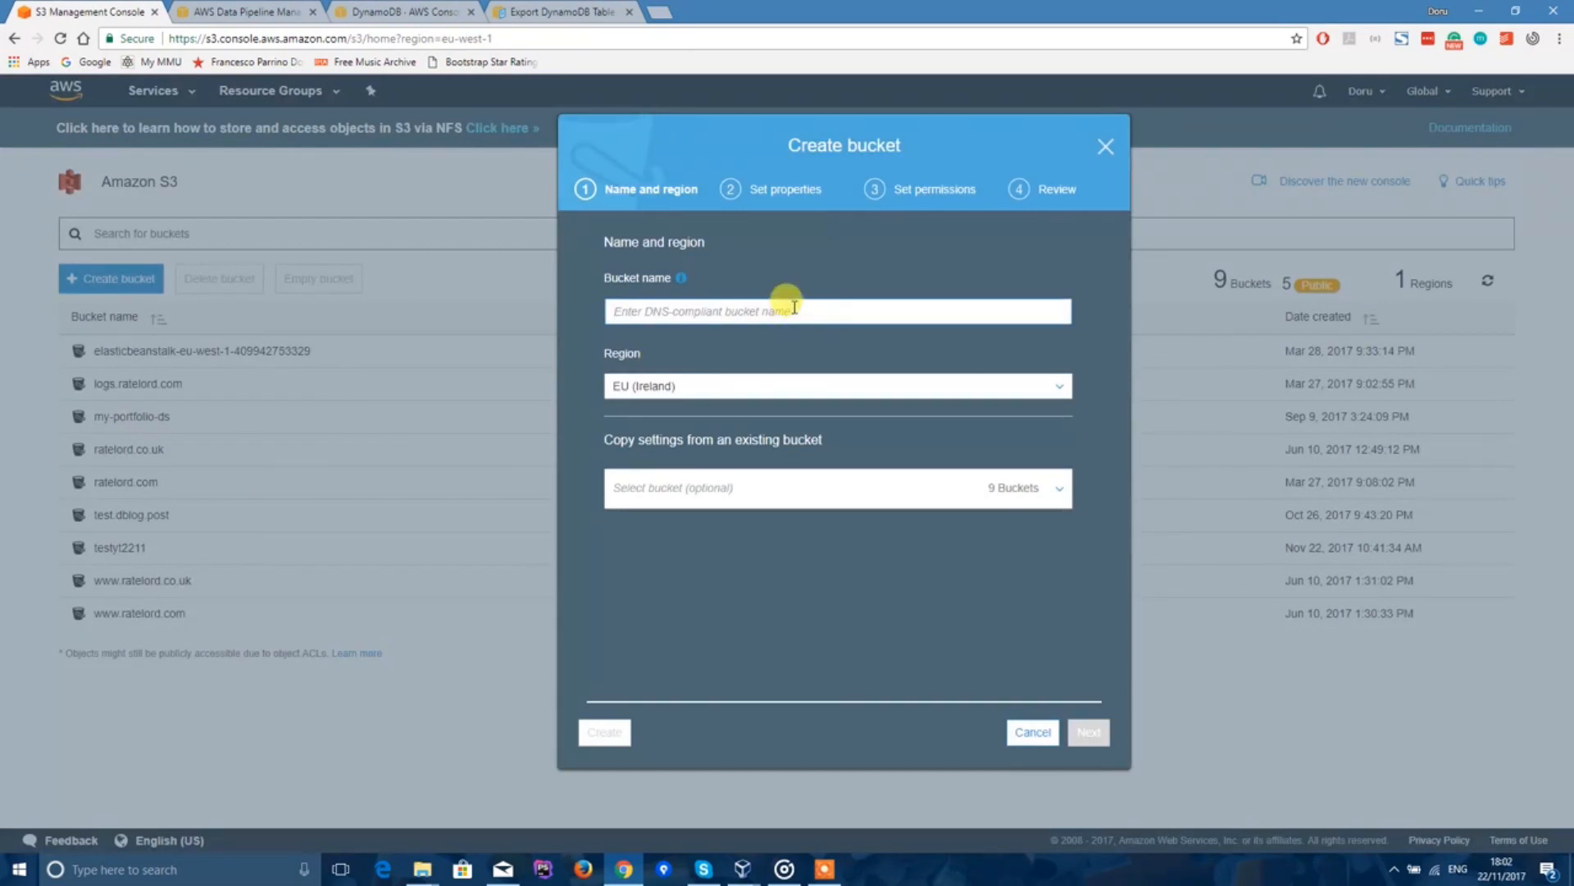
type("test12321")
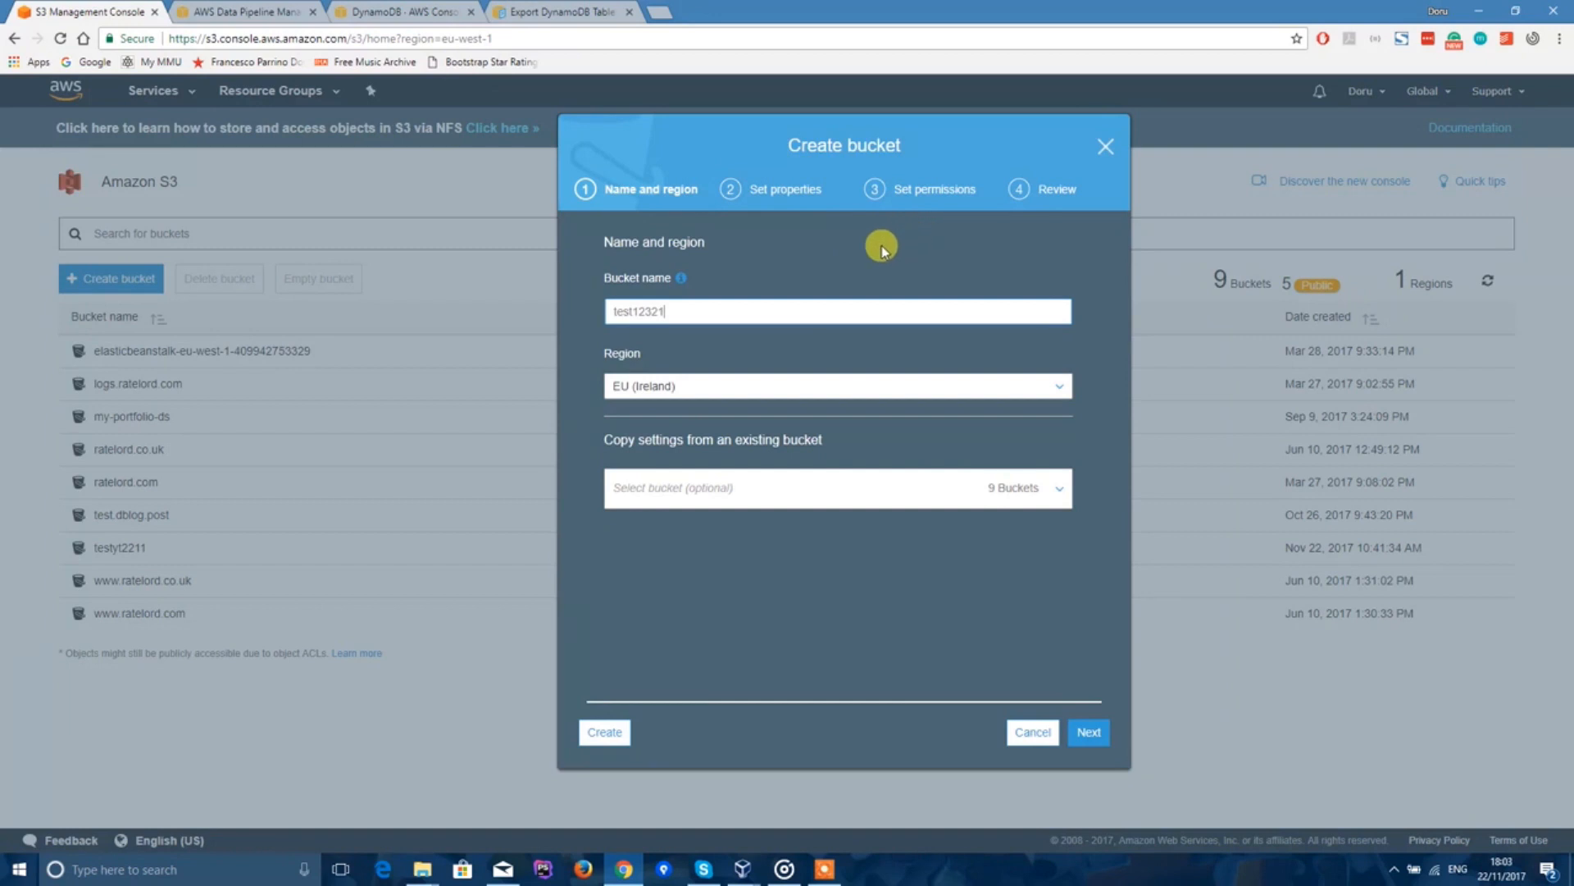
left_click(601, 734)
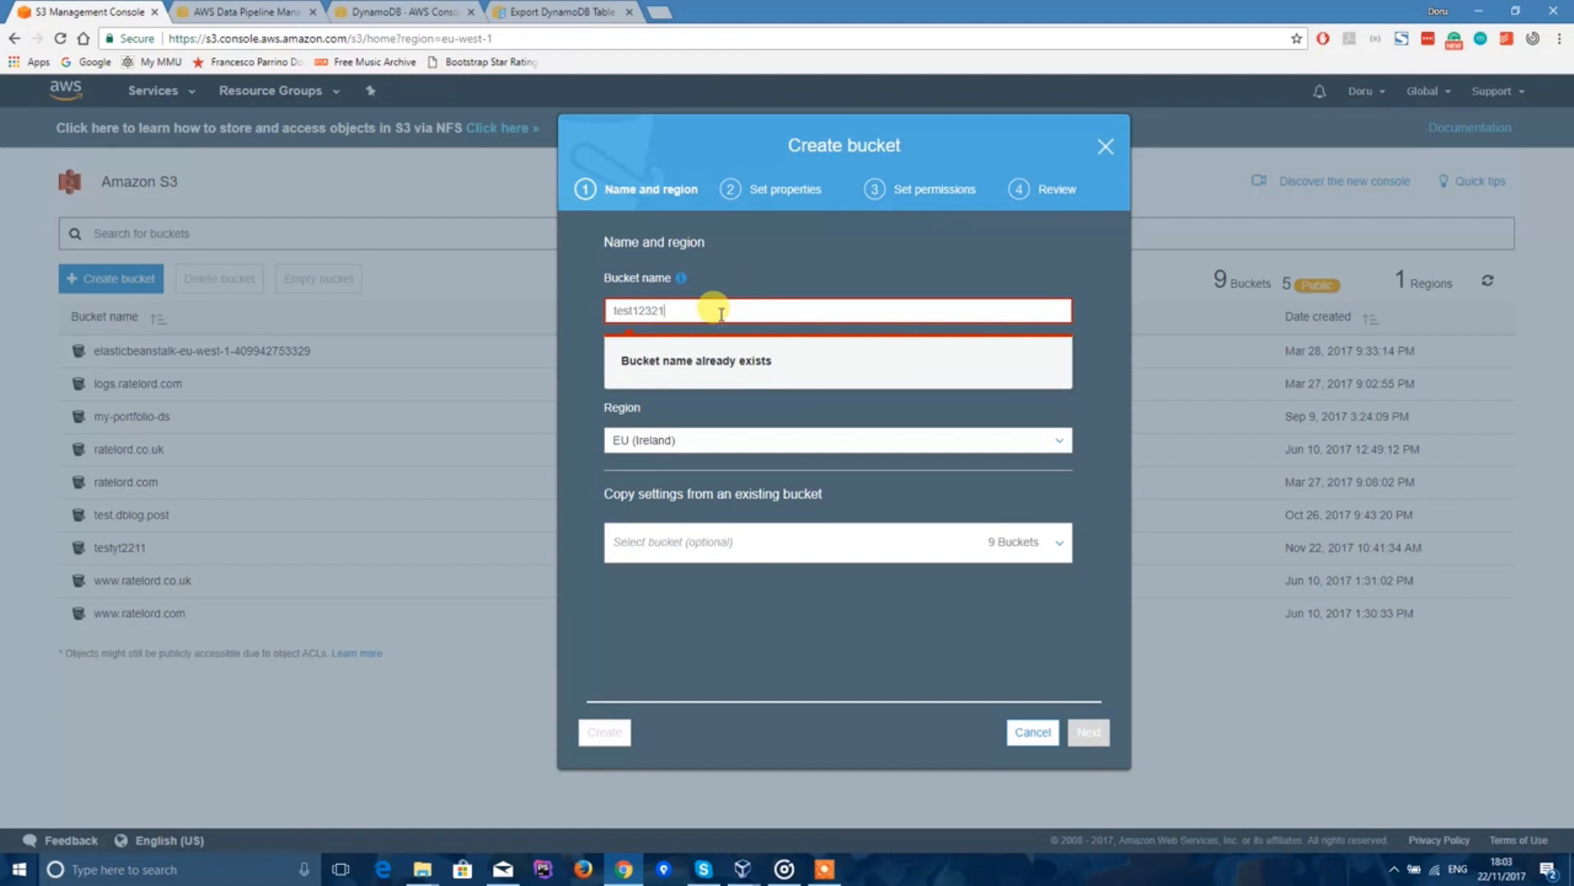
Step: Change the new bucket's name to test12321-2, create it and open the bucket
left_click(720, 312)
type("-2")
left_click(603, 738)
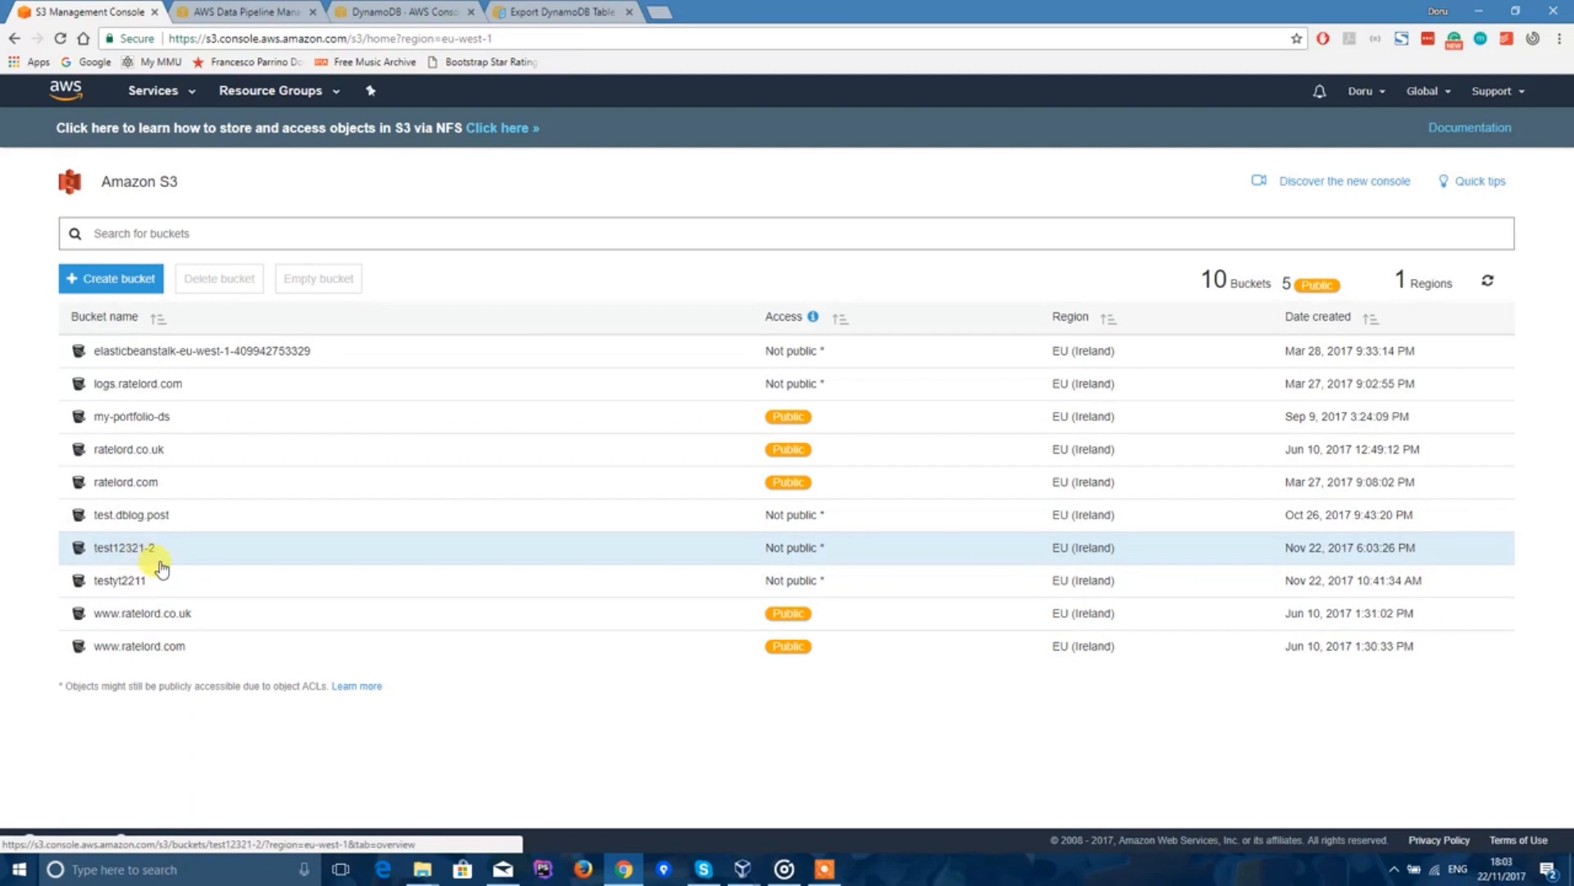
left_click(145, 556)
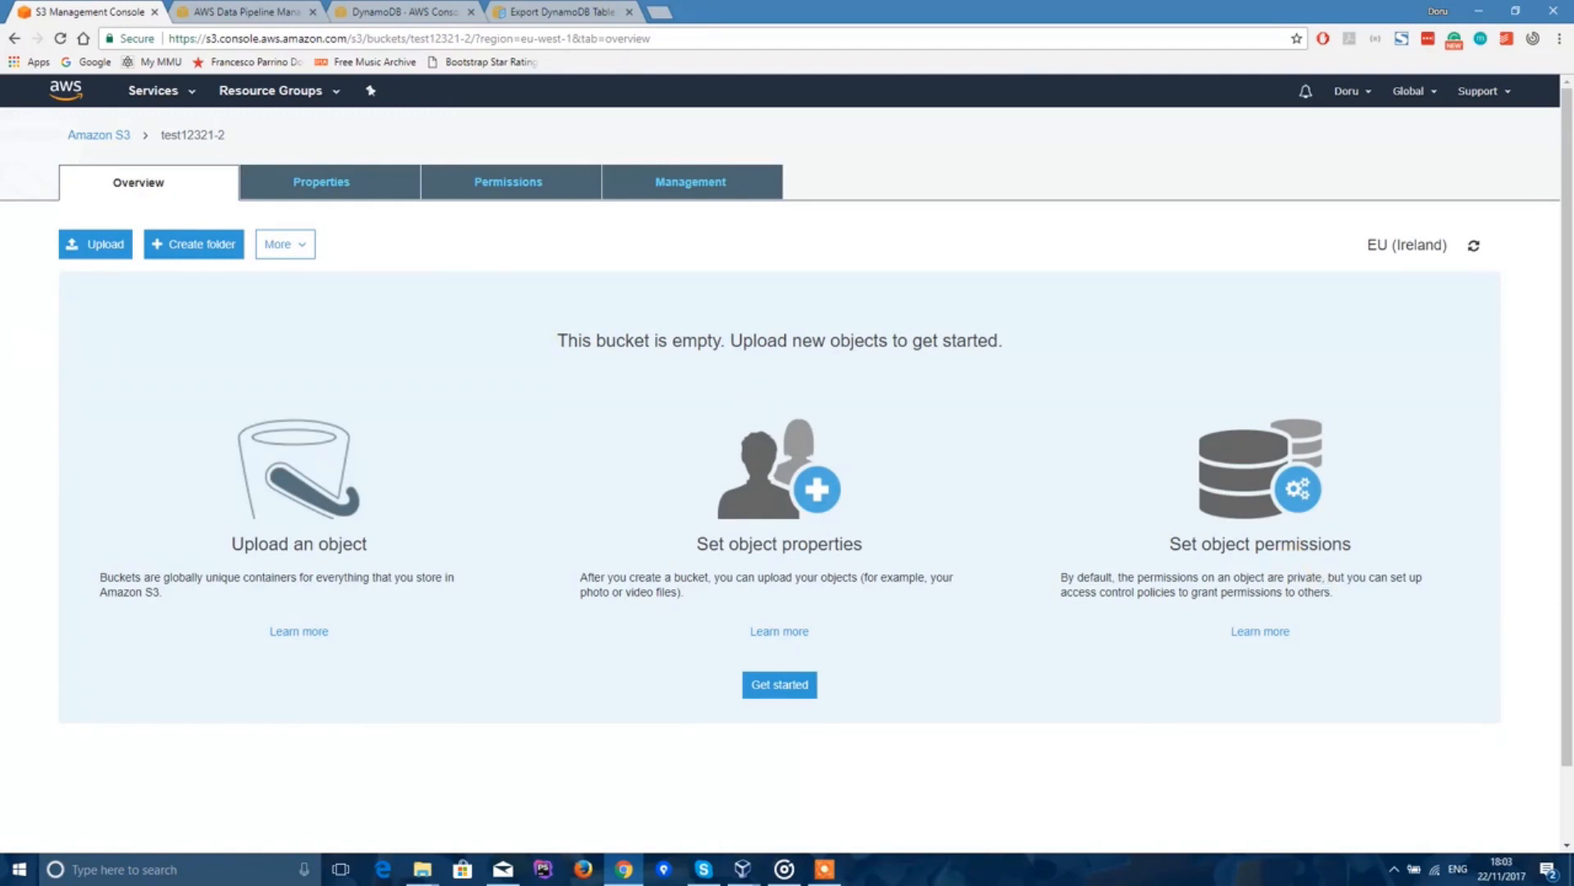
Step: Switch to the Data Pipeline console and search the AWS services for "data"
left_click(246, 12)
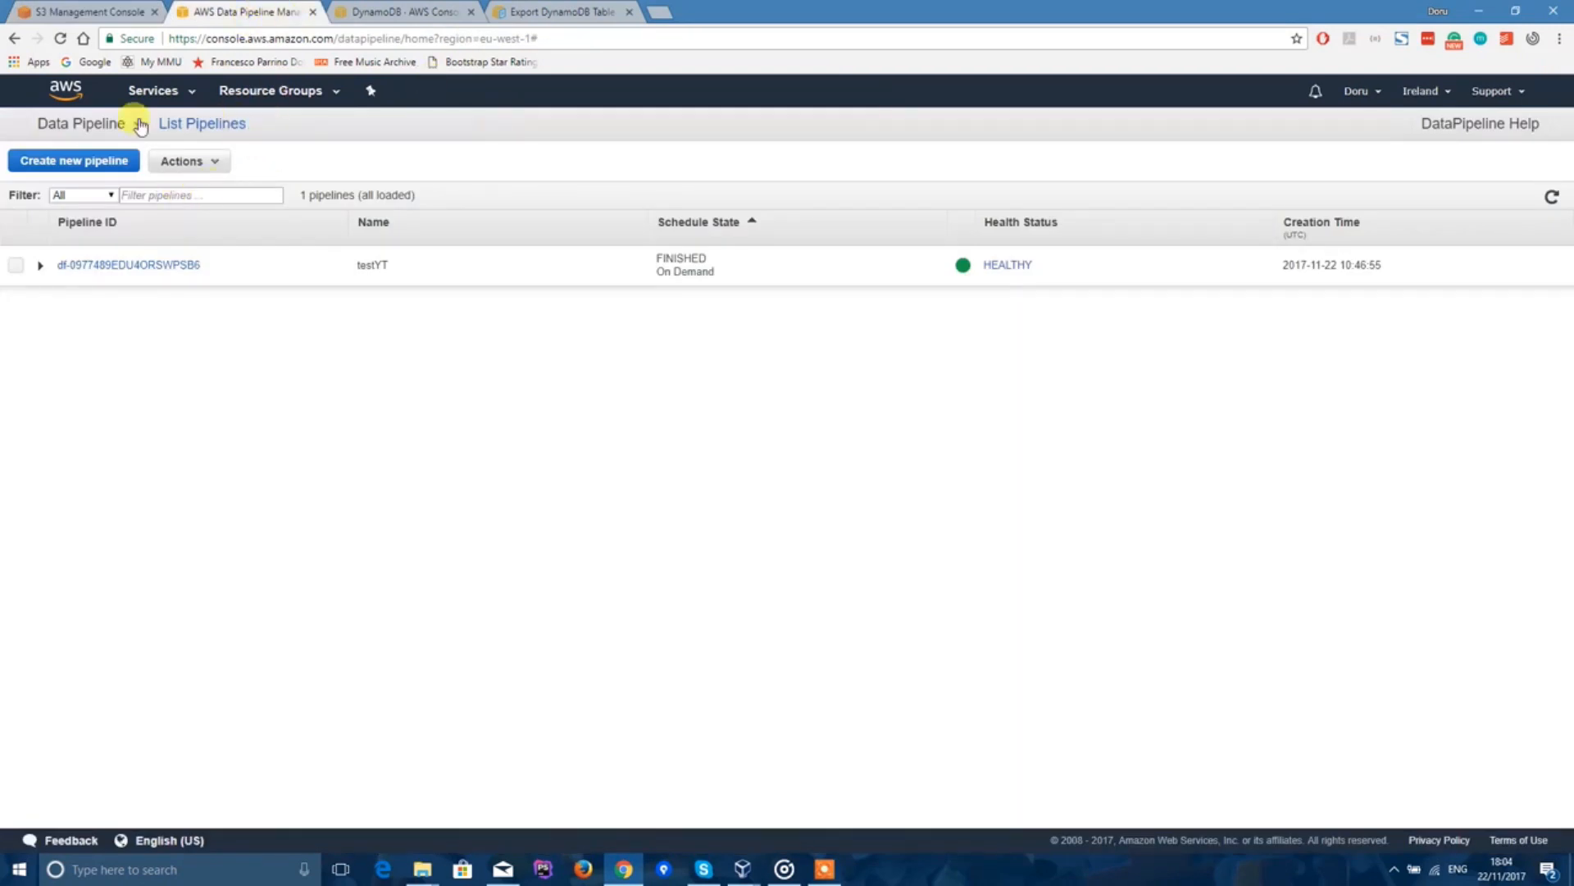
left_click(194, 96)
type("data")
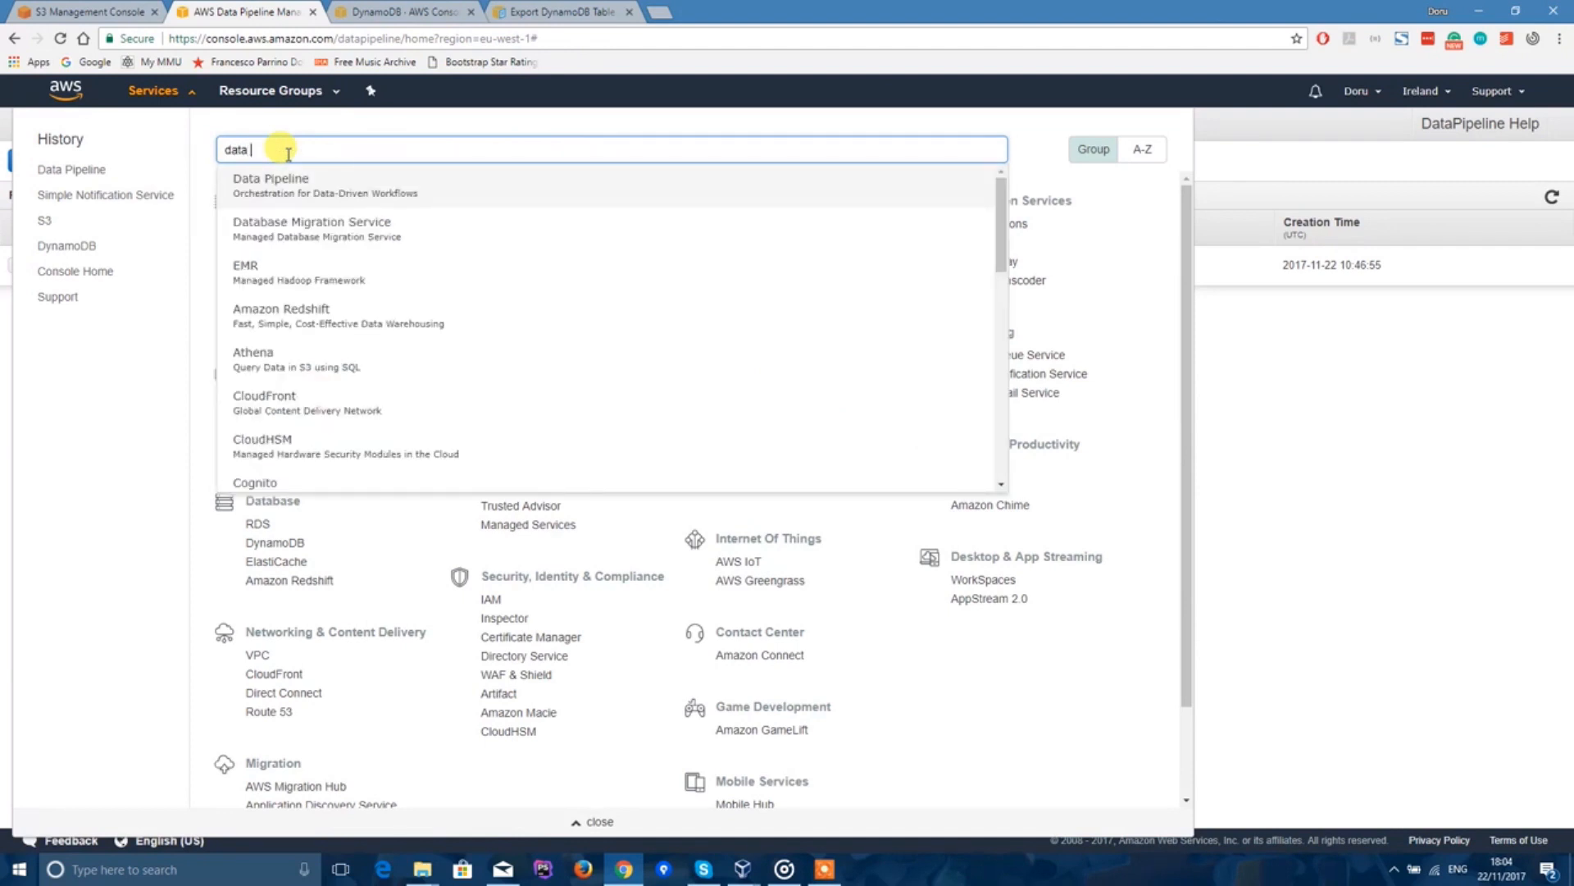
left_click(1327, 447)
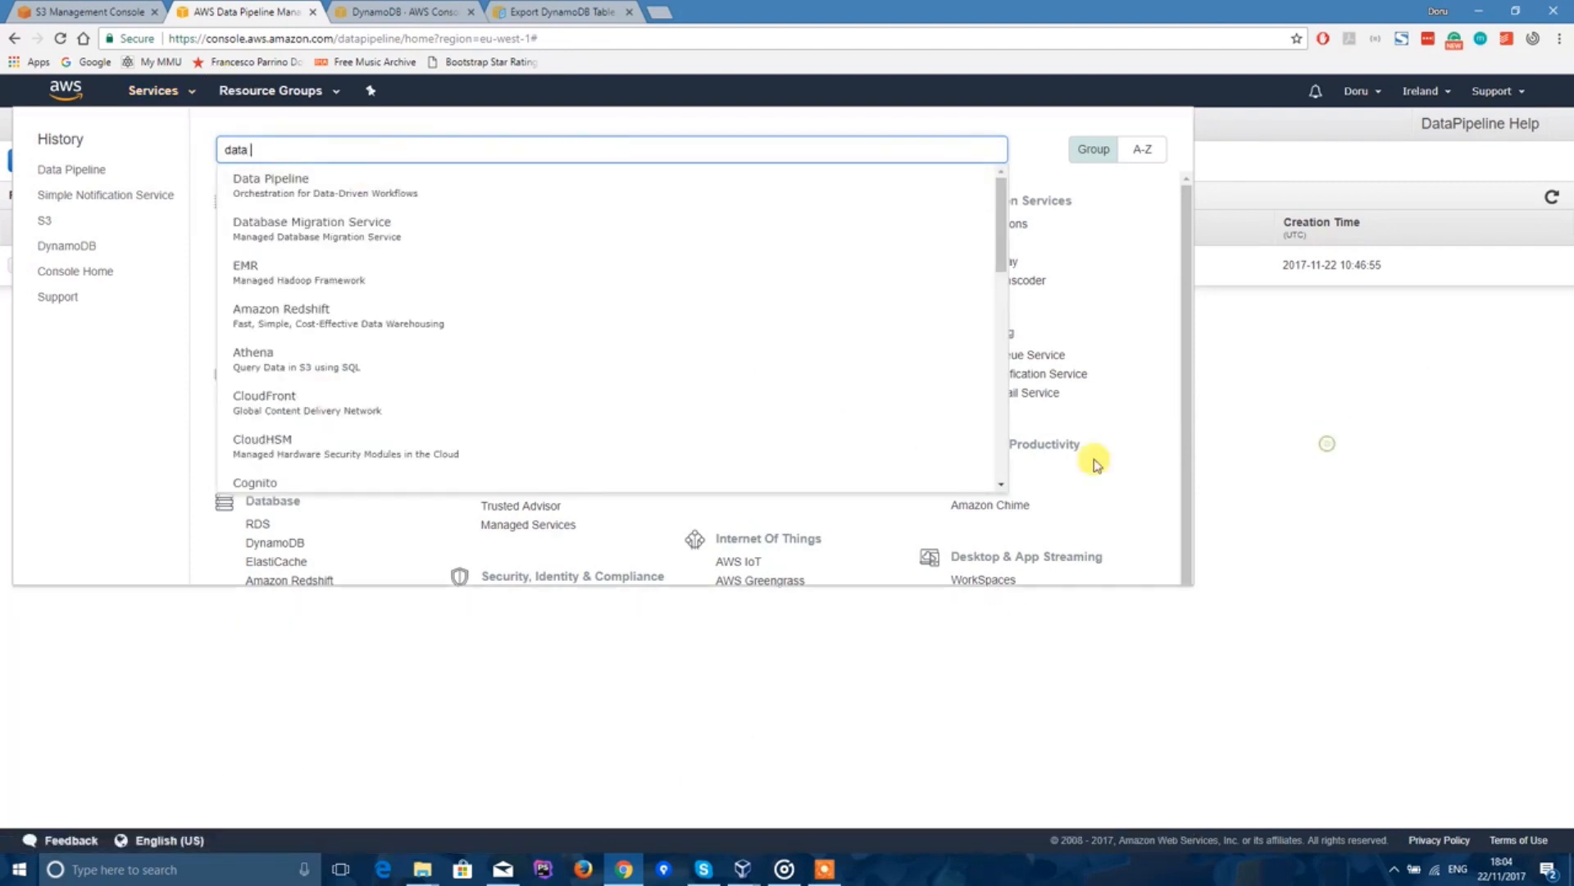
Step: Start a new pipeline named pipelinefortest, built using the "Export DynamoDB table to S3" template
left_click(92, 159)
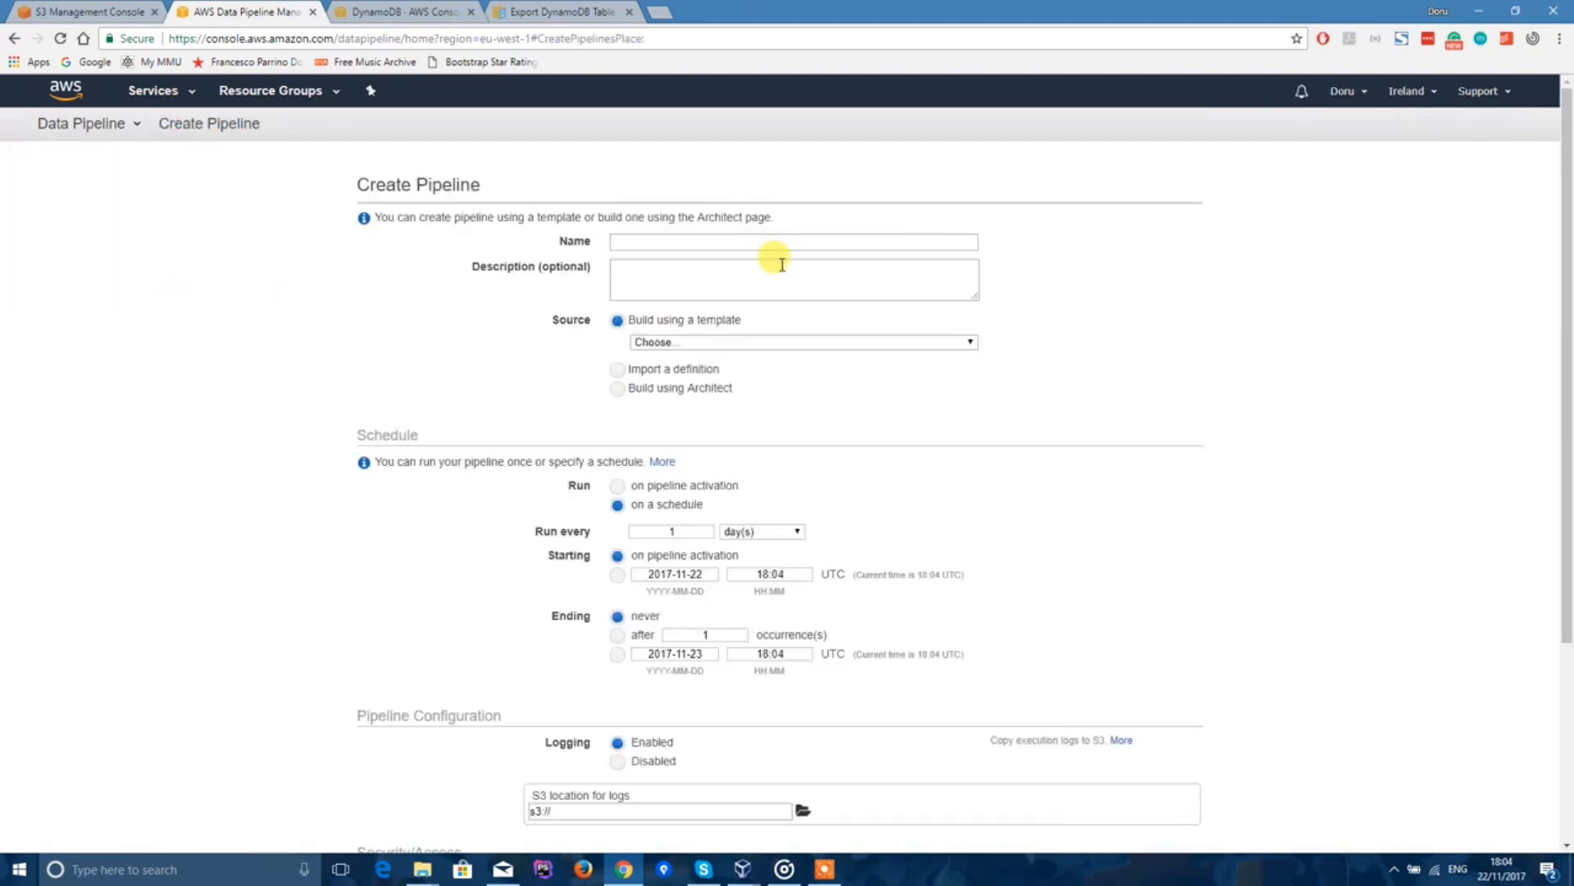
left_click(772, 241)
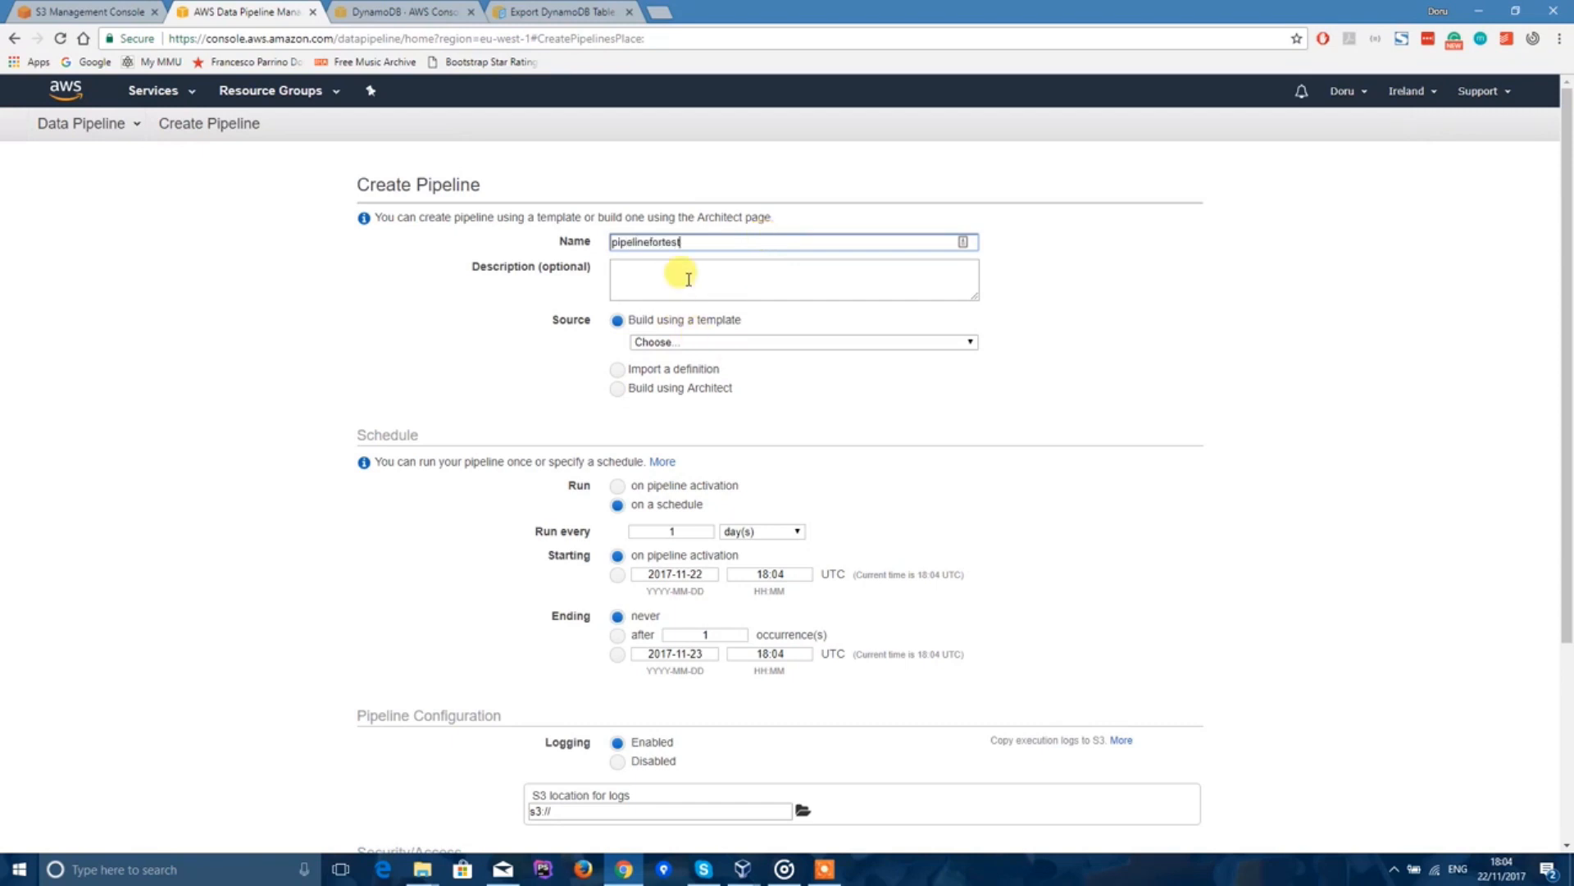
left_click(741, 339)
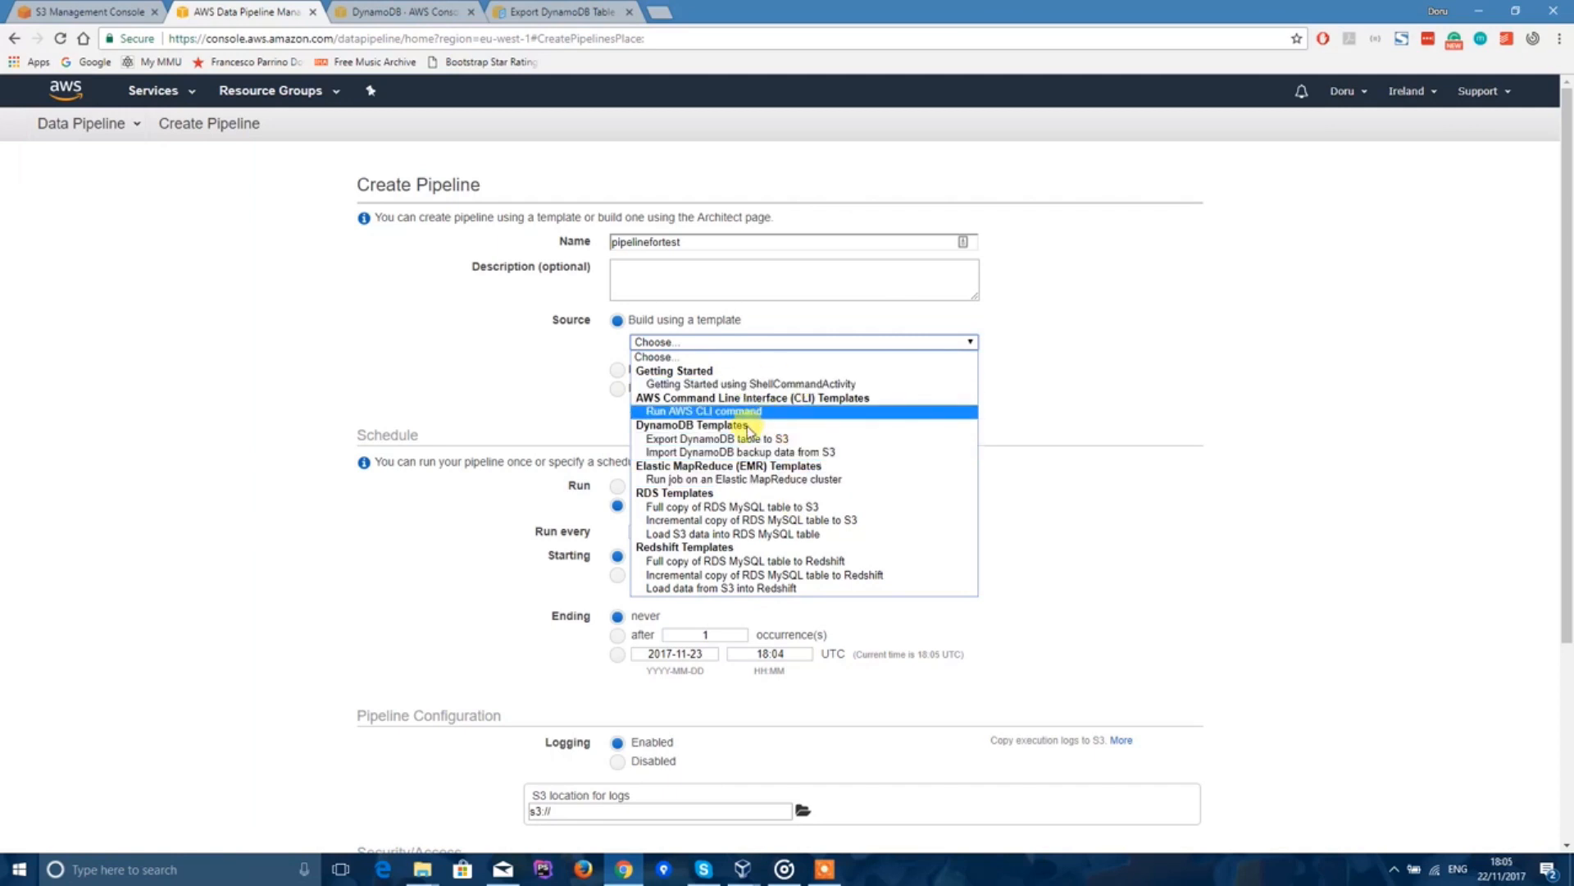
left_click(701, 441)
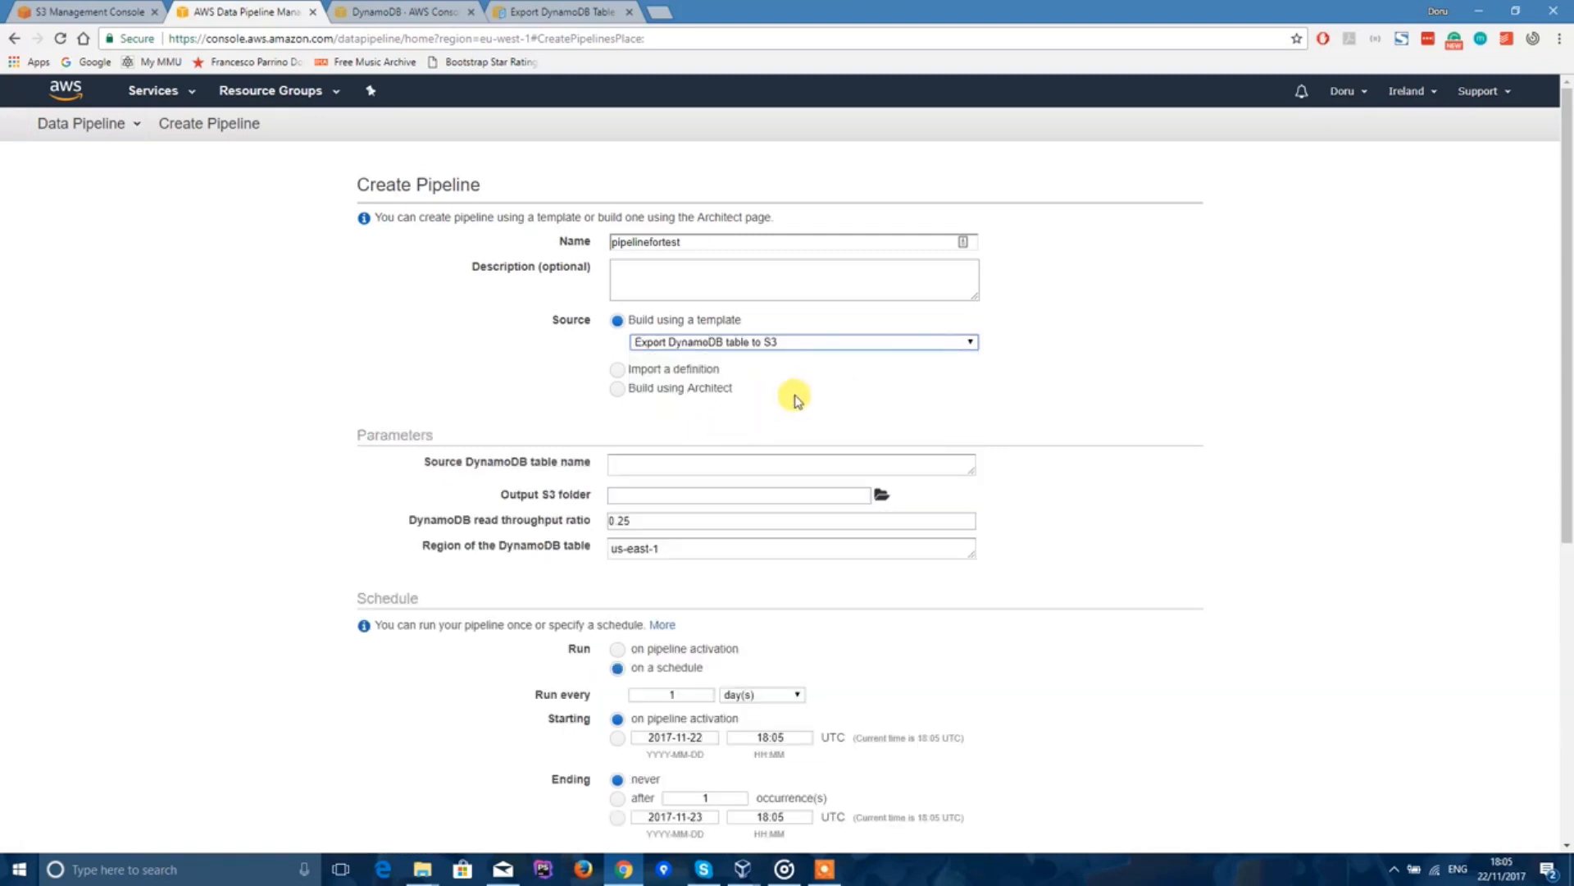
Step: Check the table's name in the DynamoDB console and set the pipeline's source DynamoDB table name to test1
left_click(673, 461)
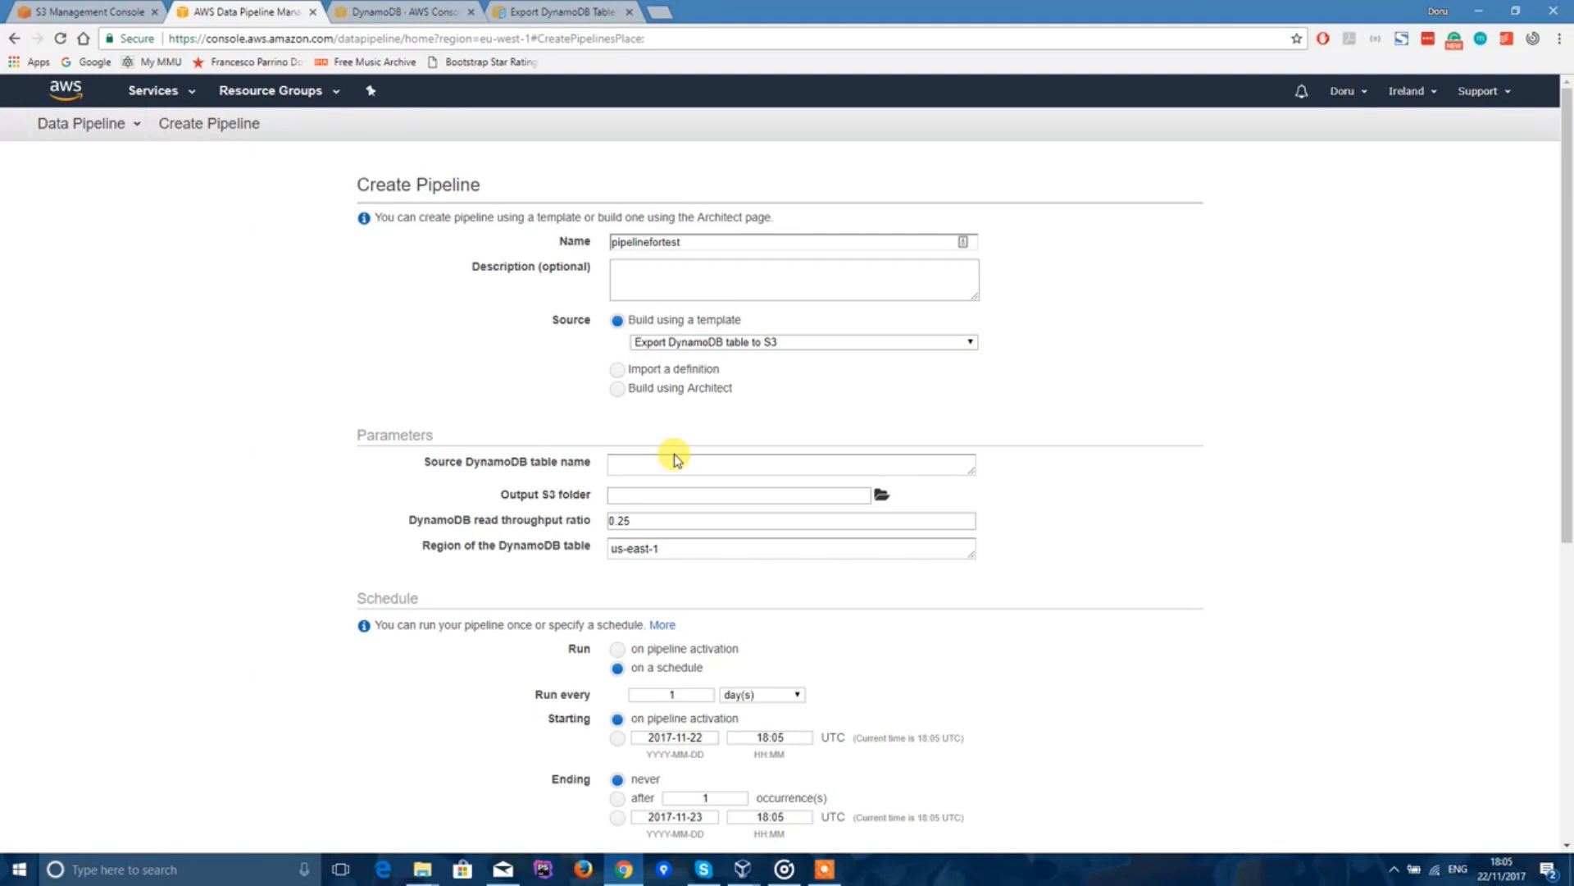
left_click(702, 462)
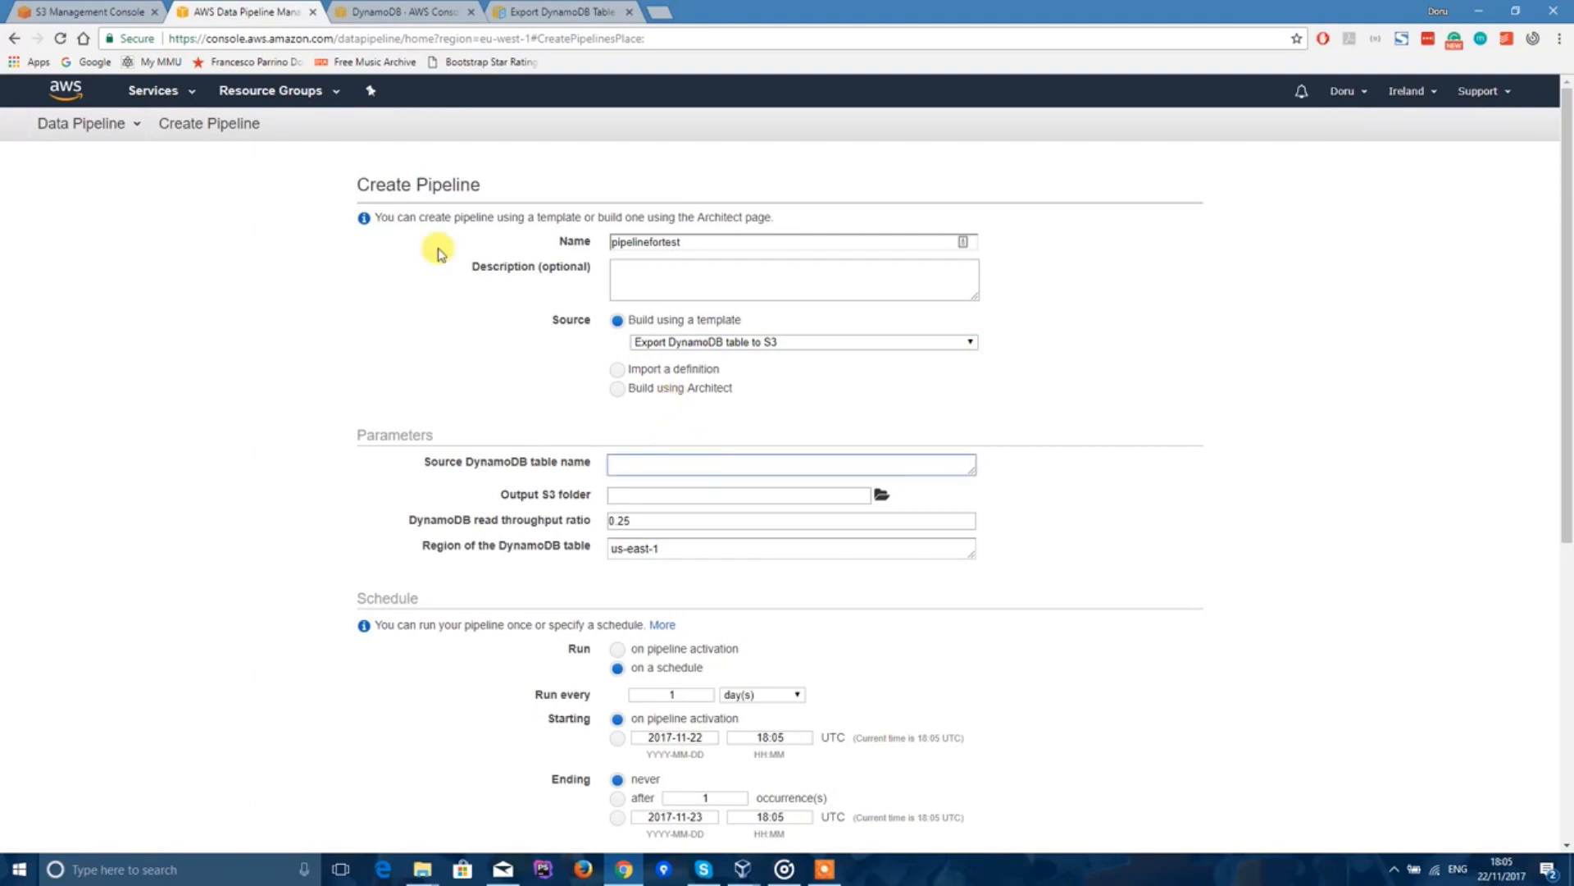
left_click(425, 10)
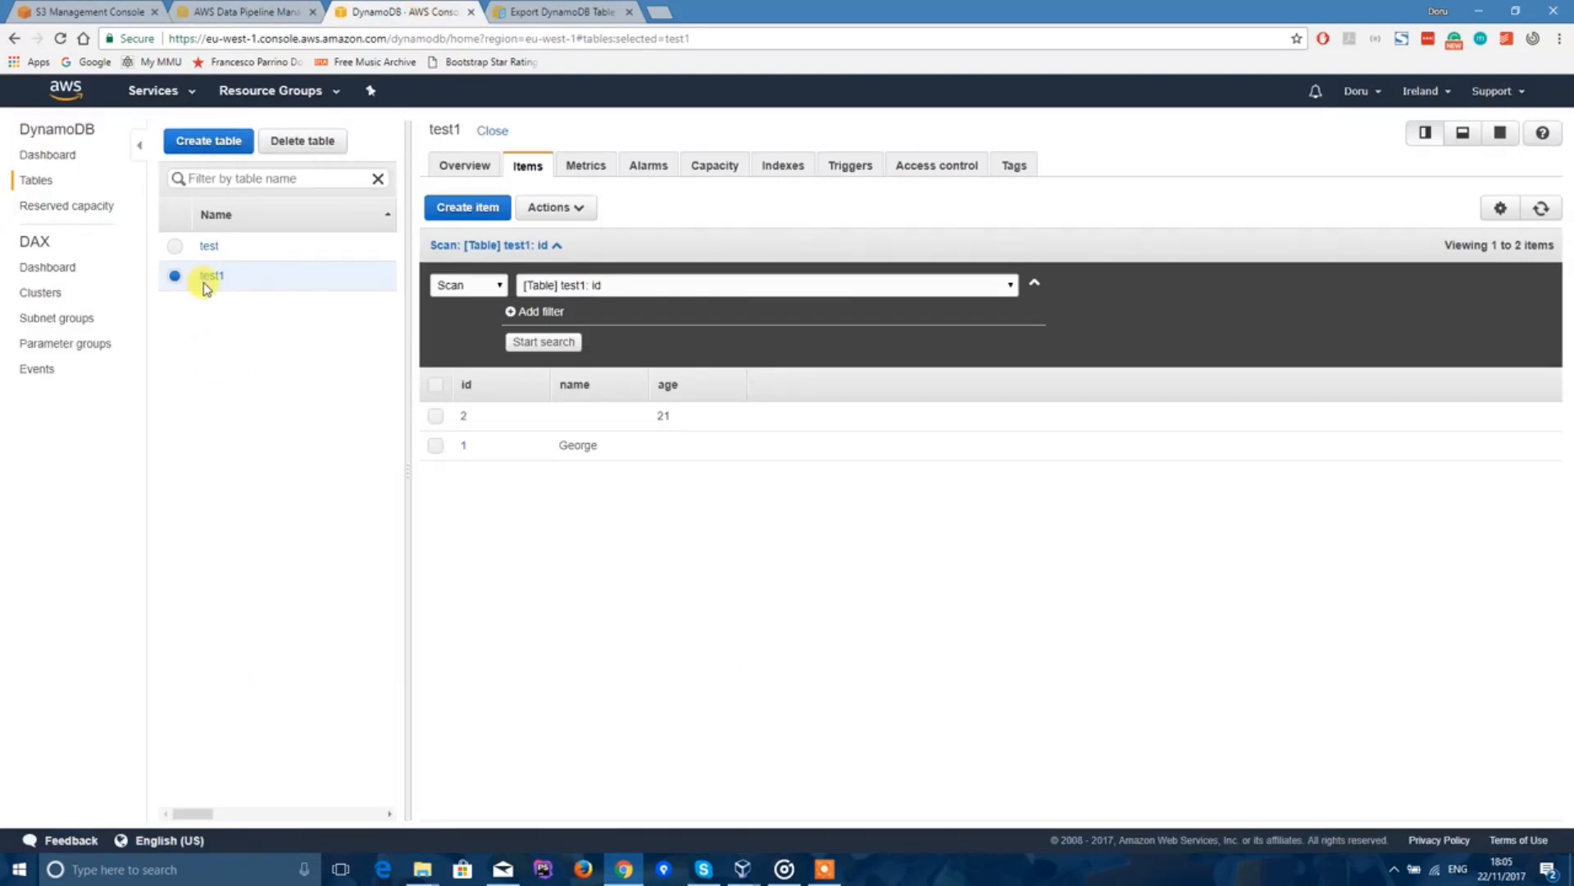
left_click(246, 11)
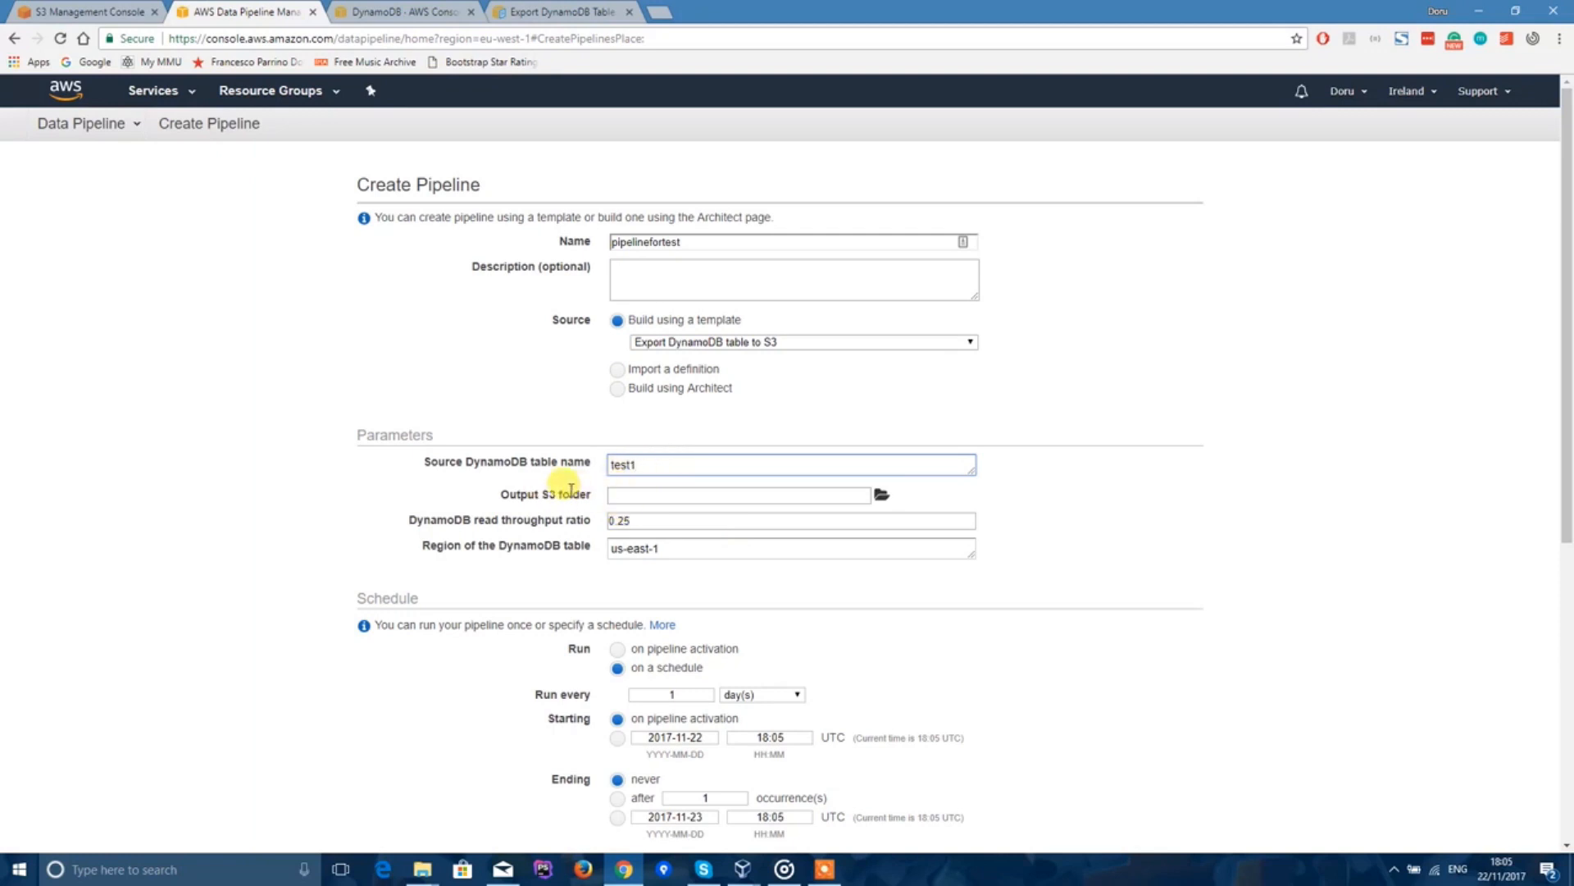
Step: Check the bucket's name in the S3 console and set the pipeline's output S3 folder to s3://test12321-2/
left_click(119, 10)
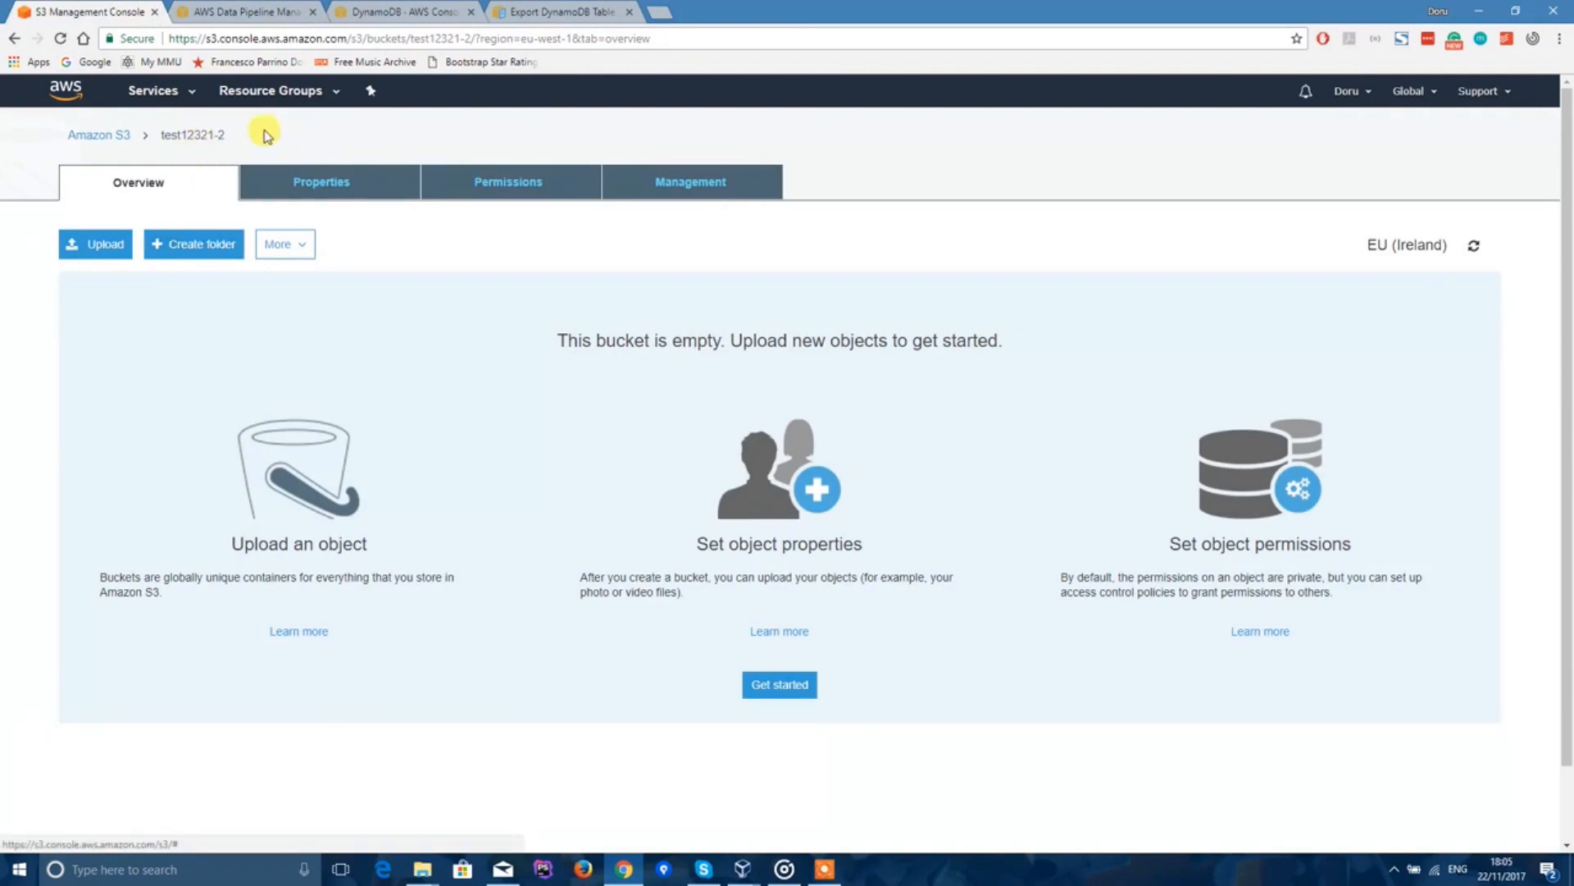
left_click(451, 10)
left_click(194, 7)
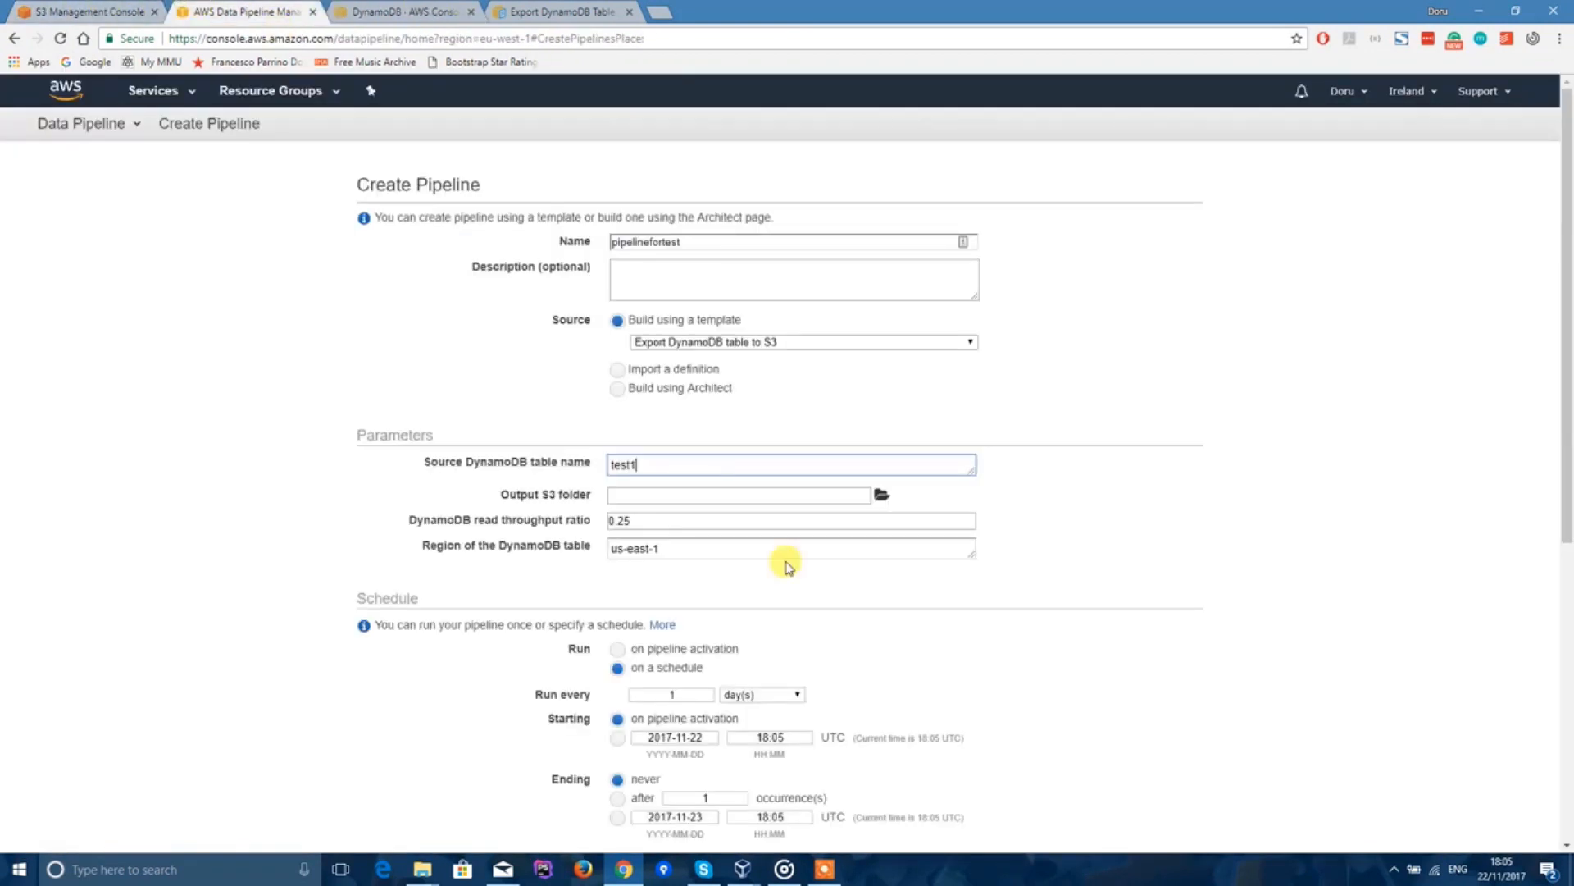
left_click(879, 494)
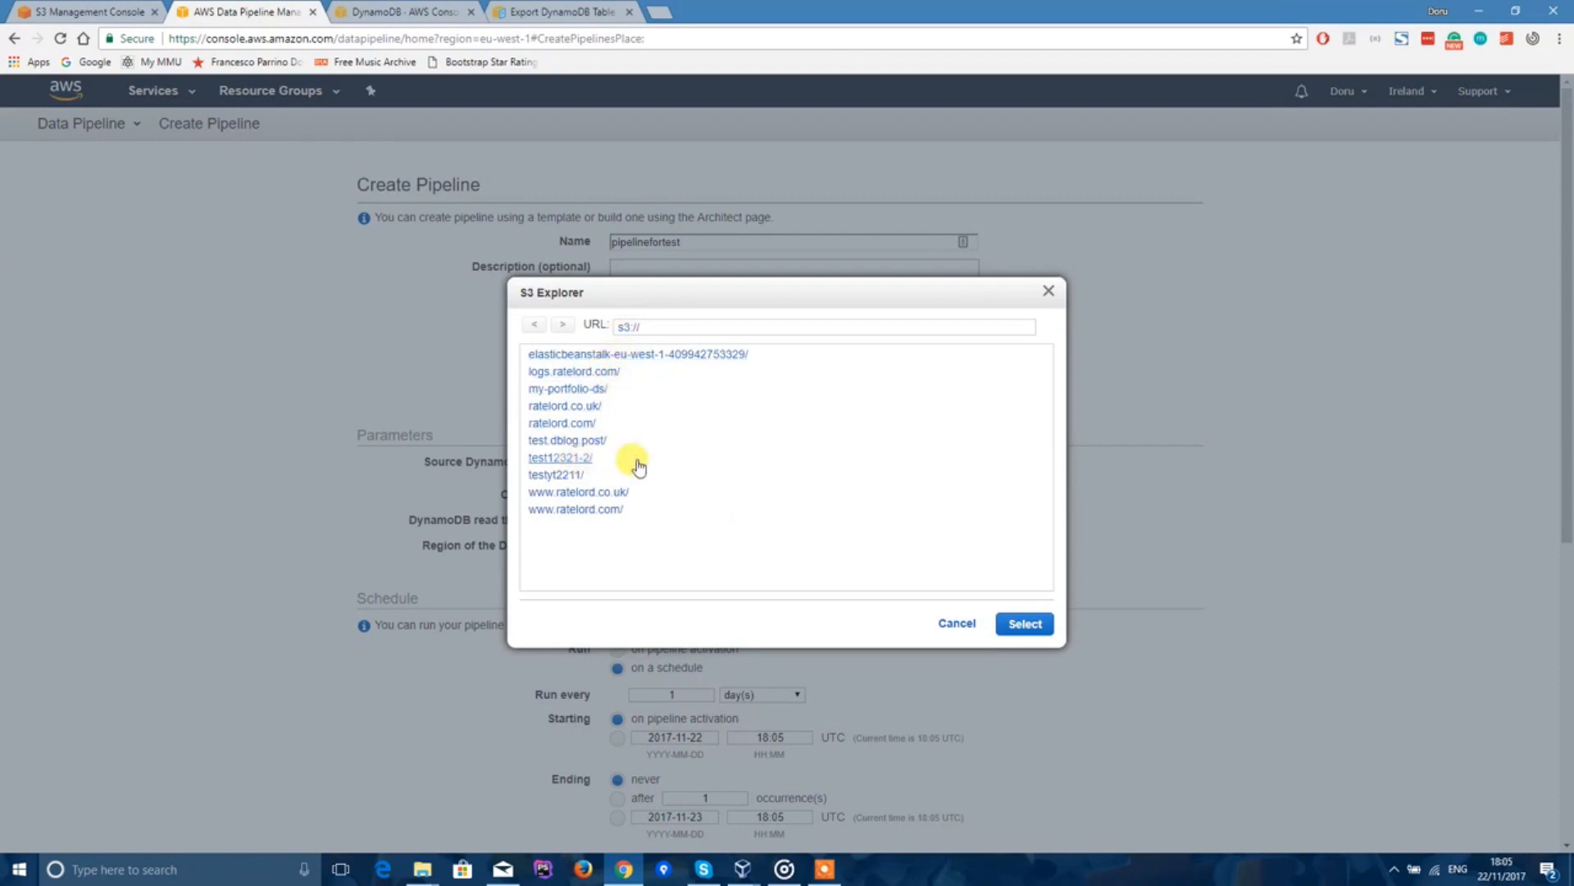
left_click(564, 457)
left_click(1027, 625)
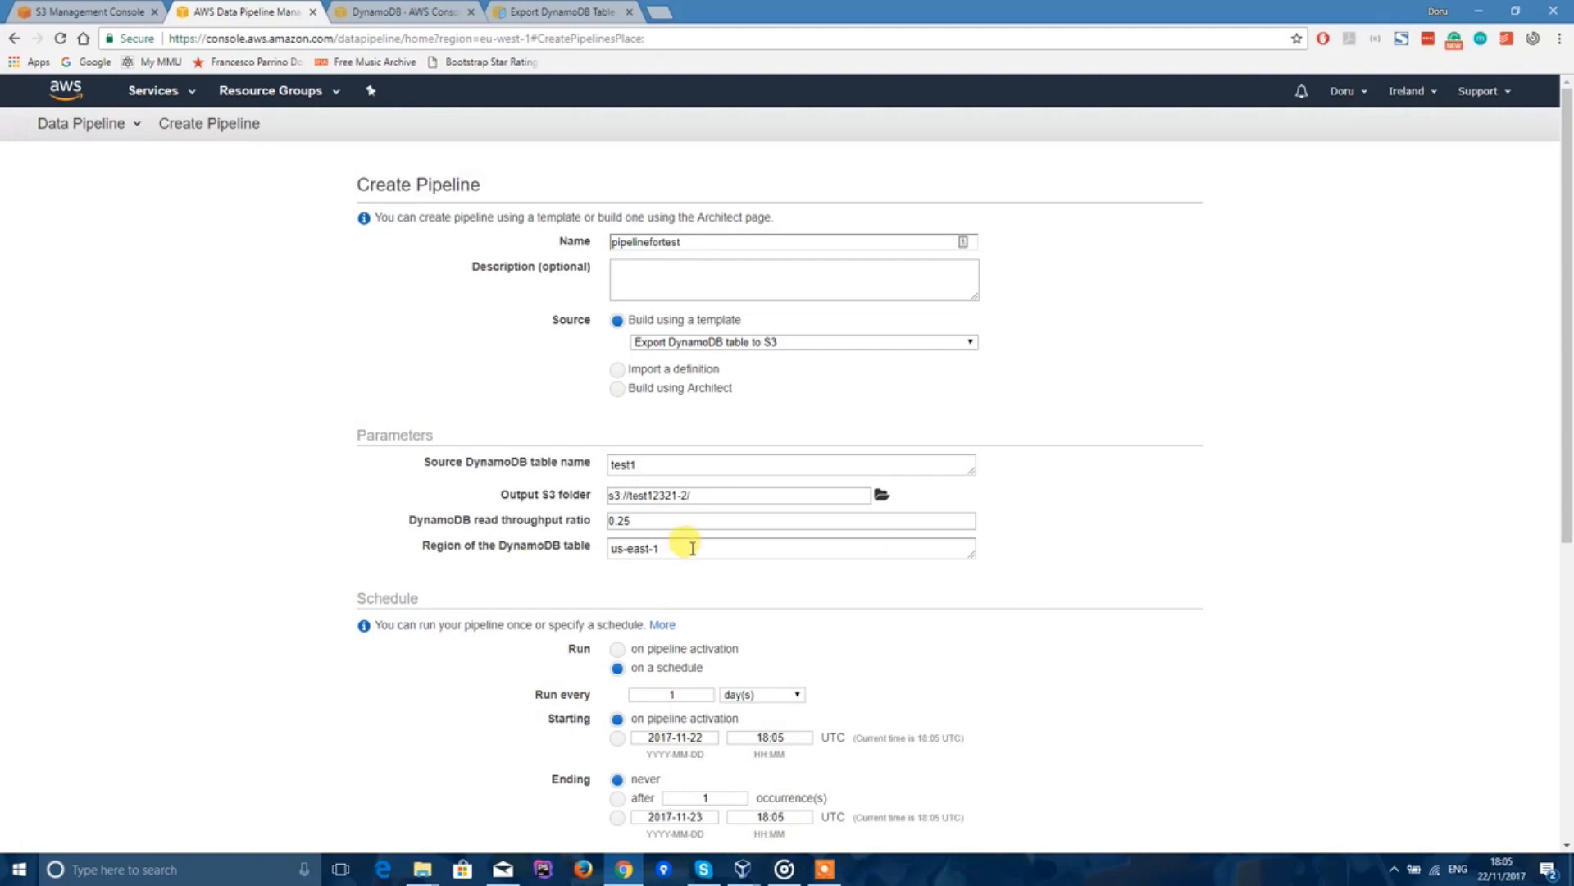
Step: Set the region of the DynamoDB table to eu-west-1 and have the pipeline run on pipeline activation
left_click_drag(668, 548, 563, 541)
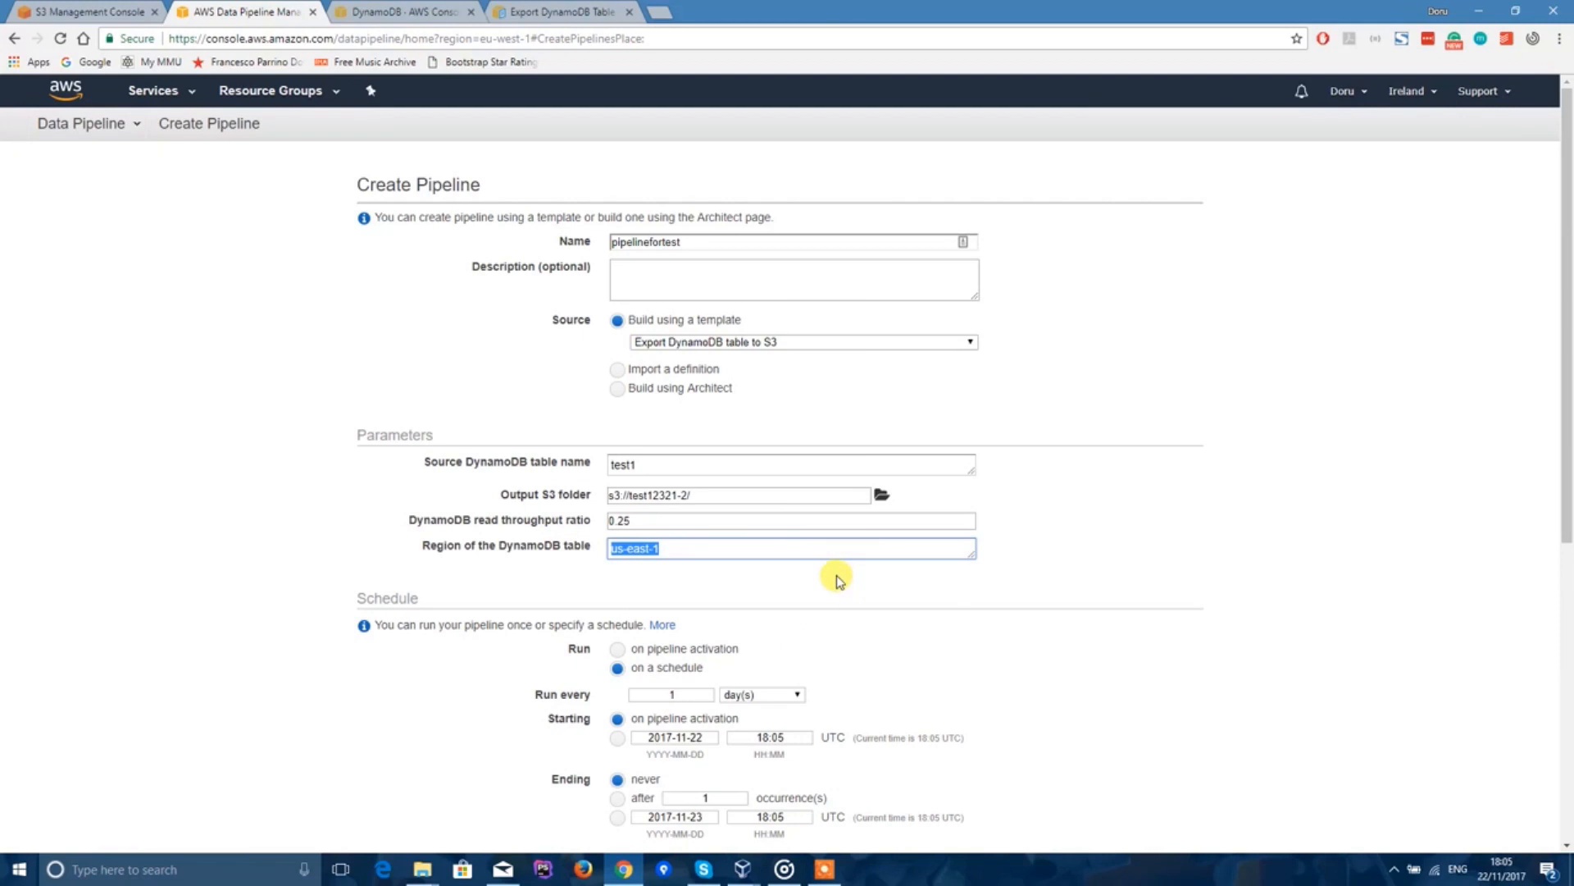
type("eu")
scroll(863, 593, "down", 4)
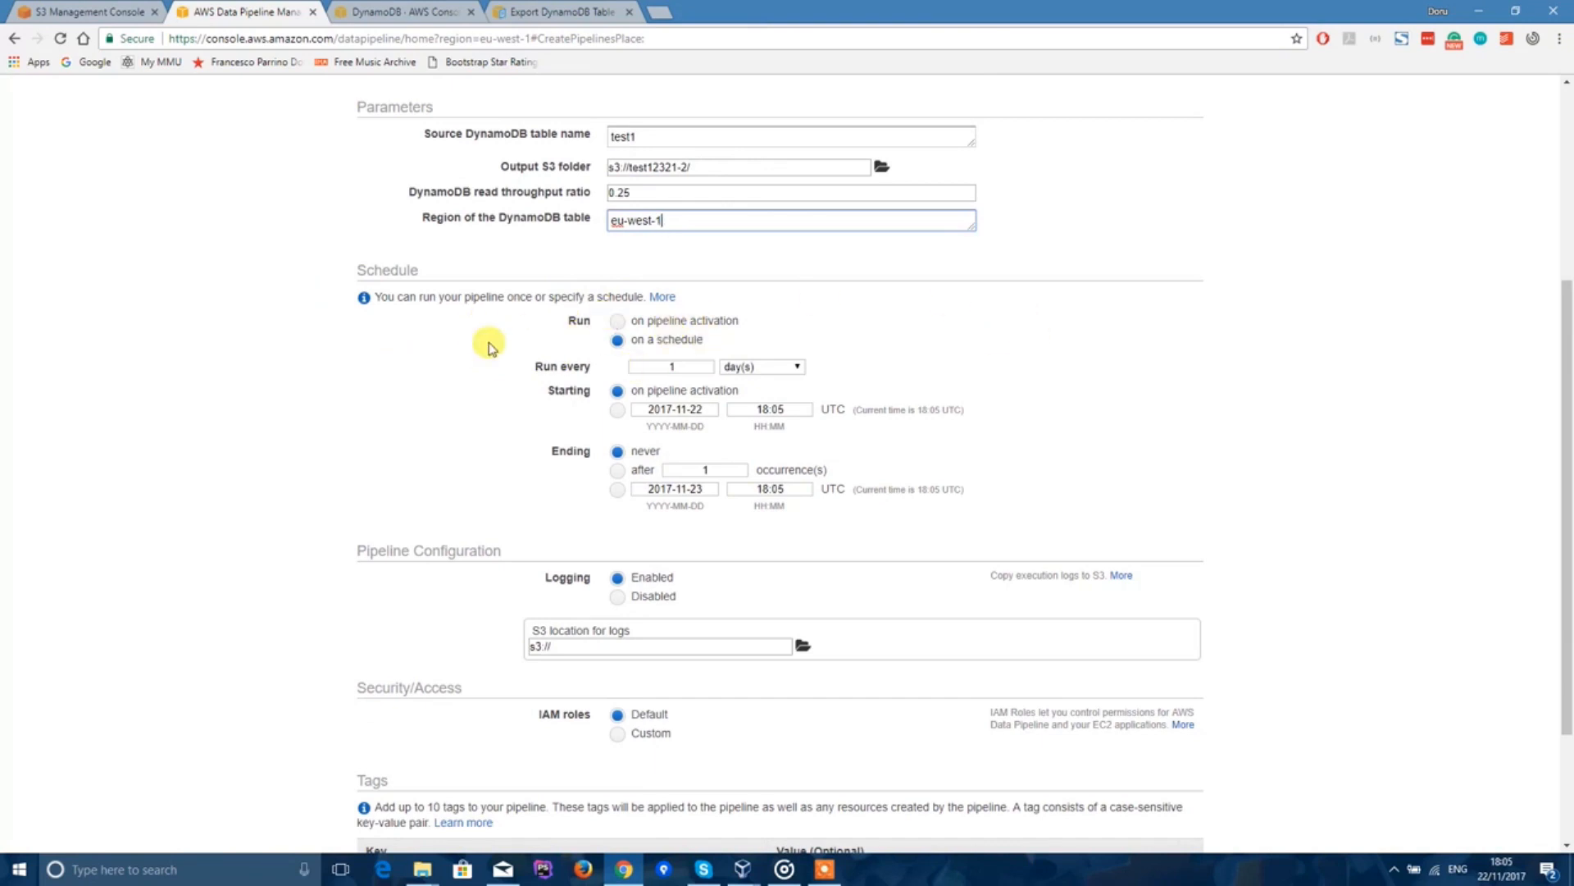
left_click(617, 320)
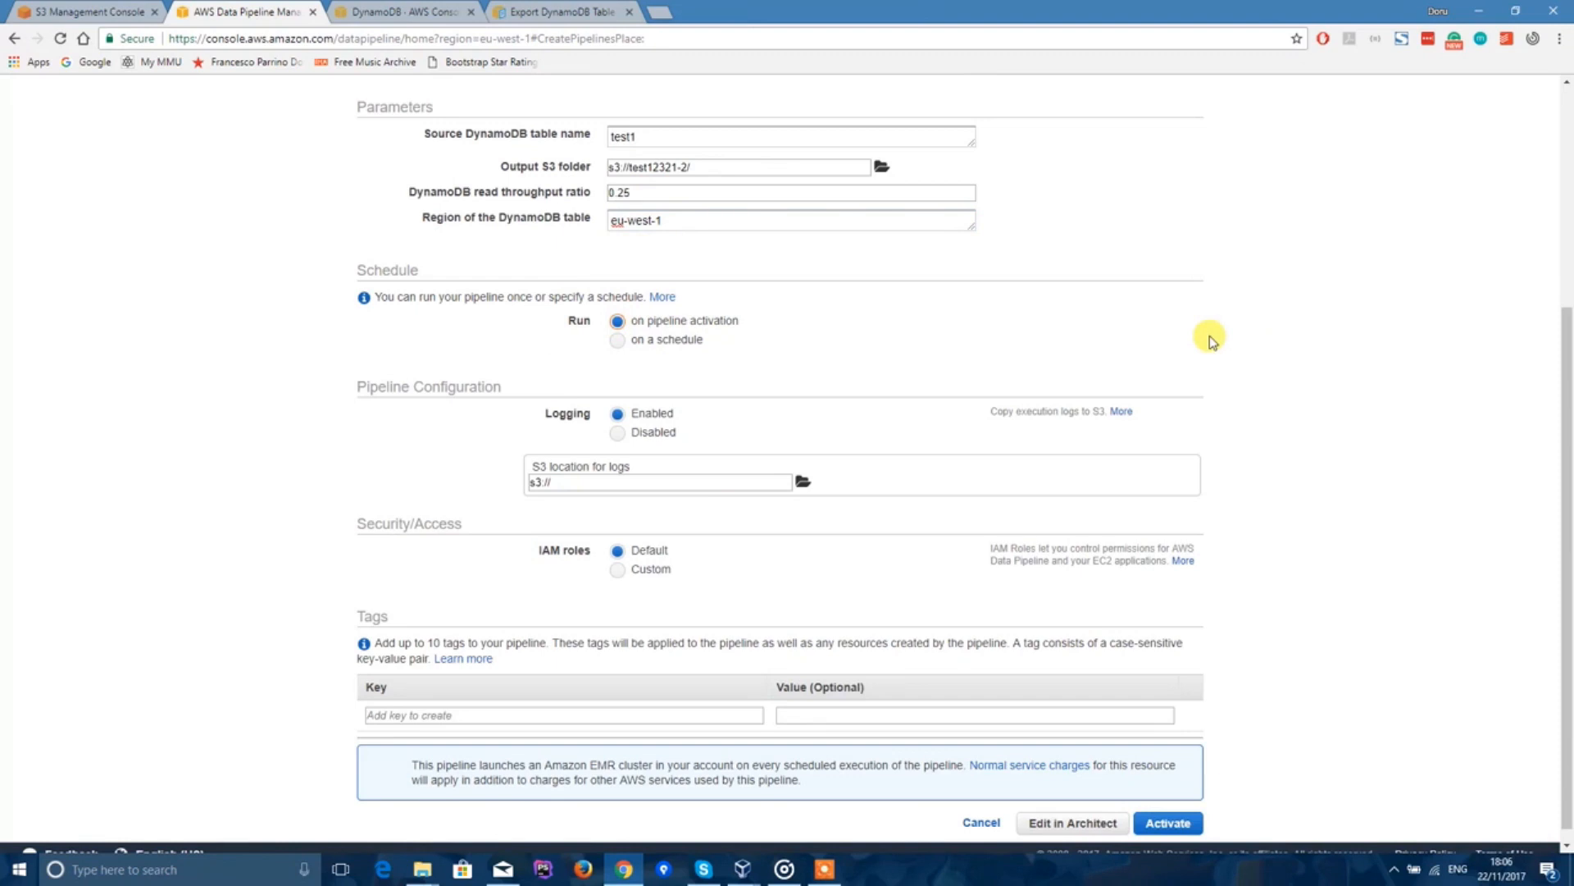
left_click(617, 340)
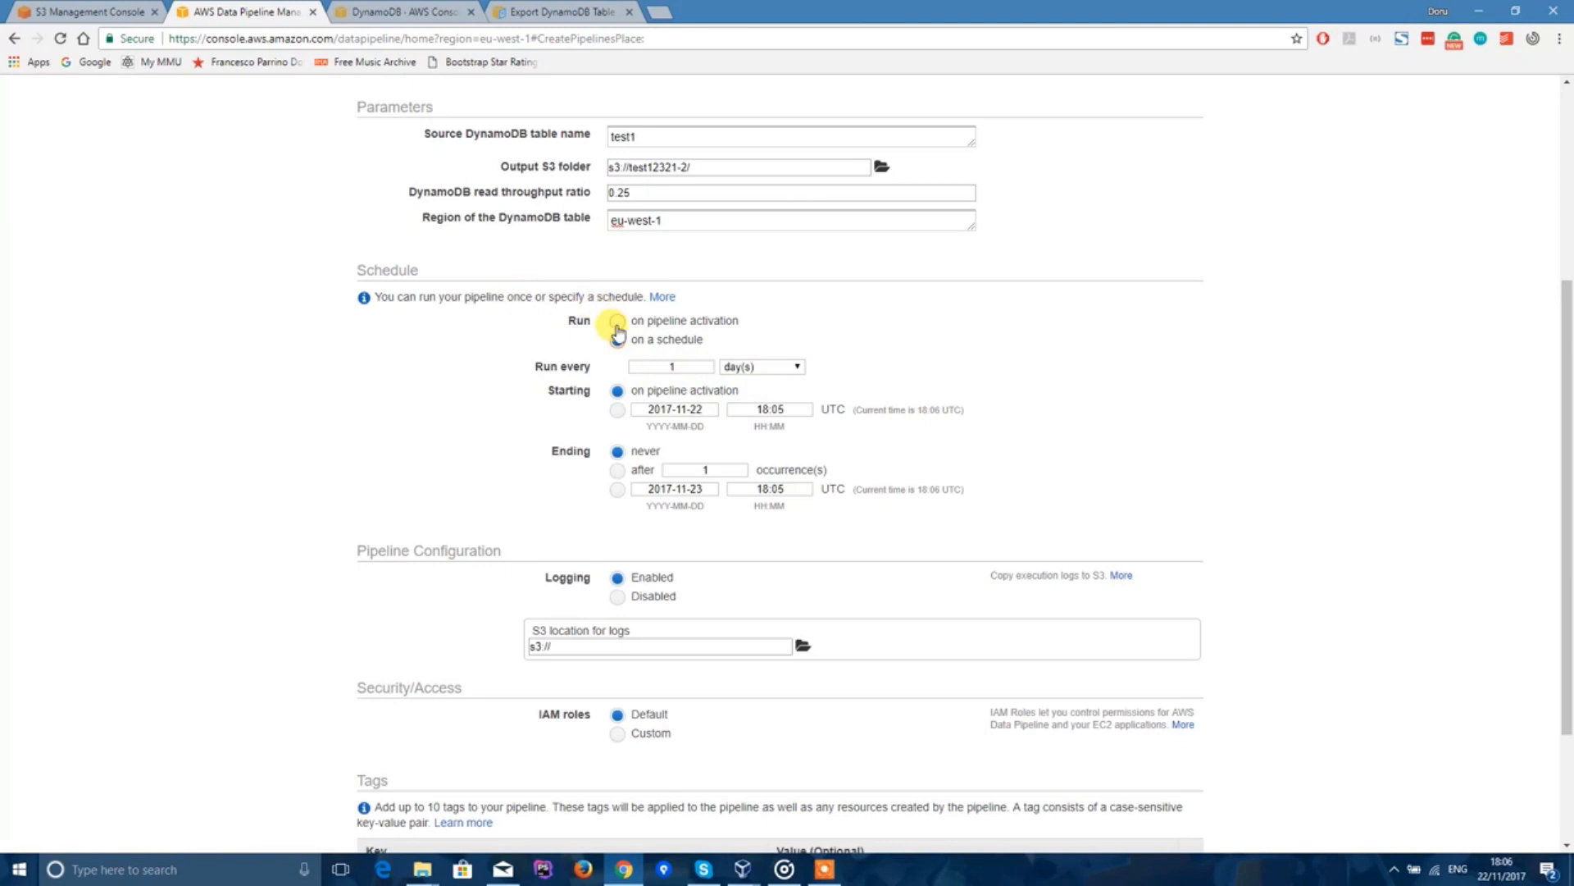
left_click(617, 320)
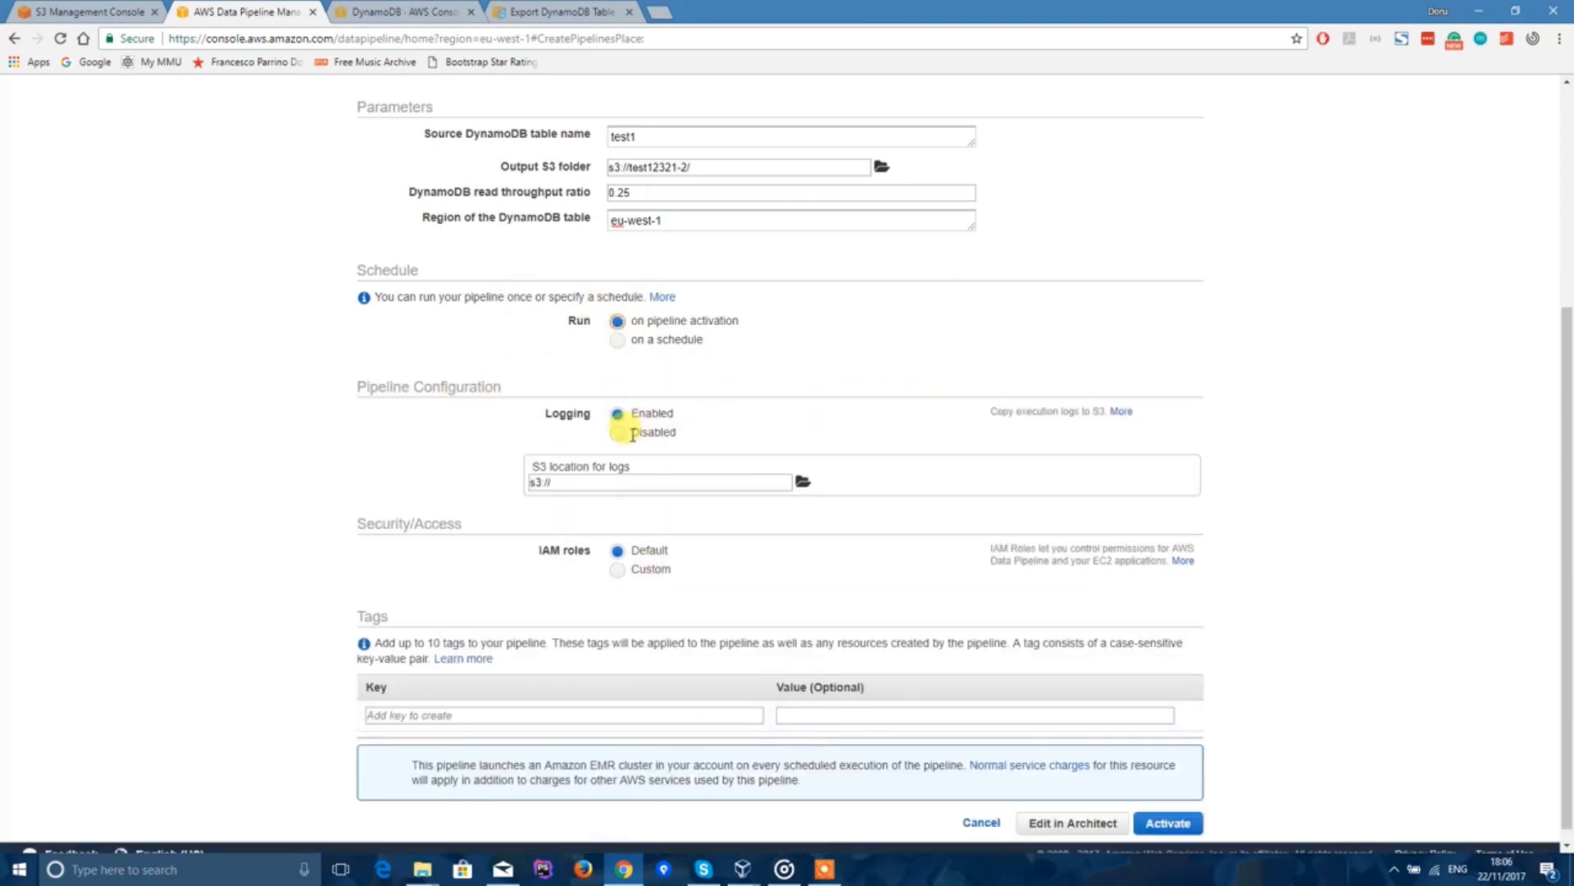
Step: Disable logging for the pipeline and open it for editing in Architect
left_click(618, 433)
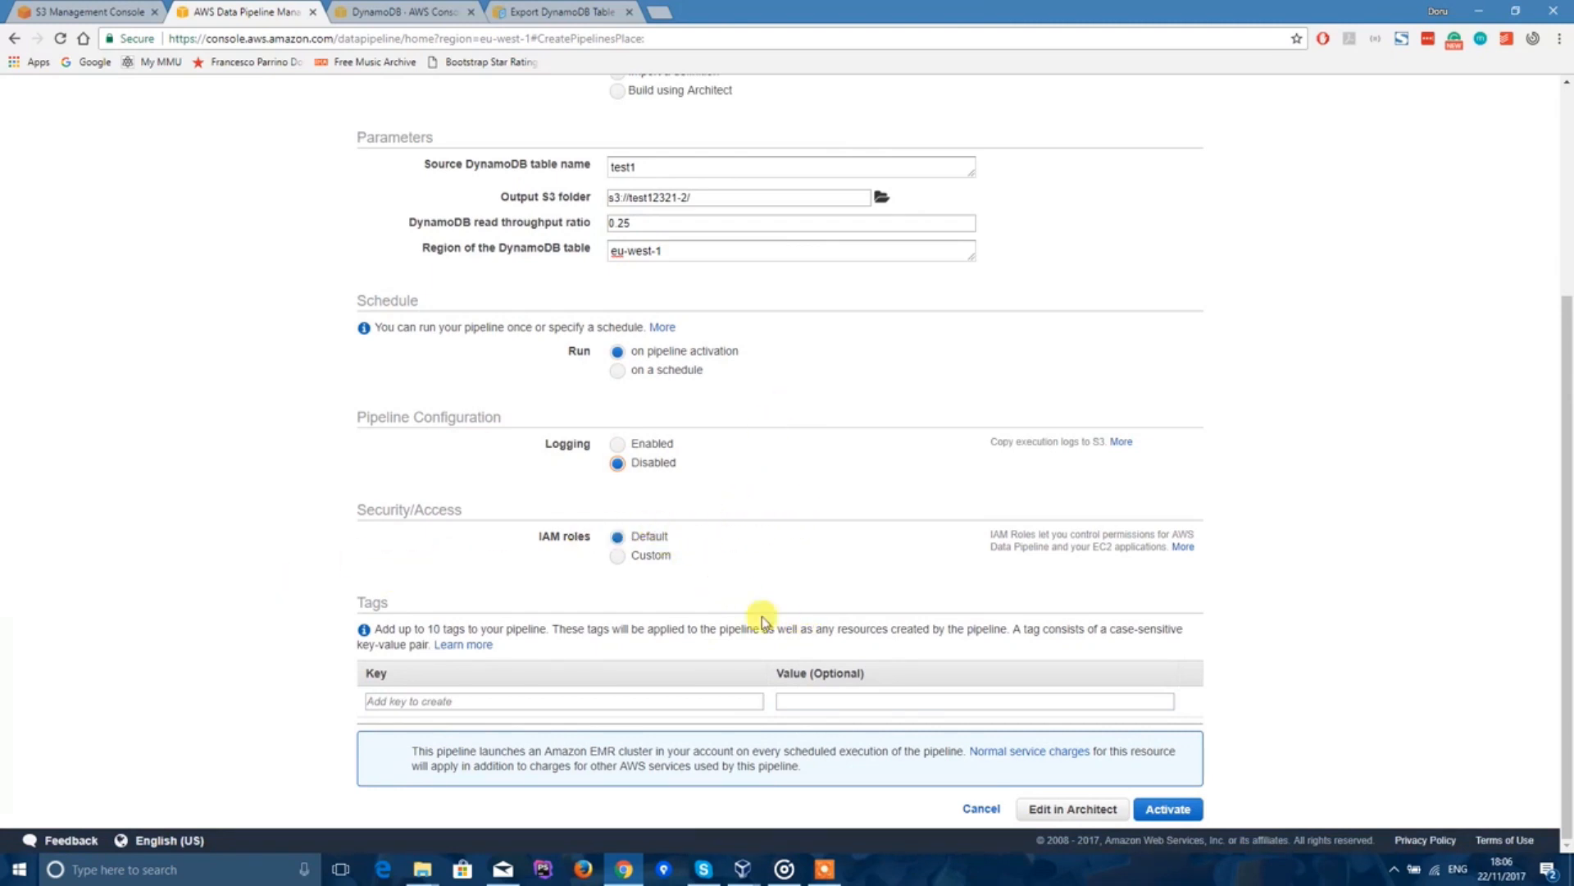
left_click(504, 702)
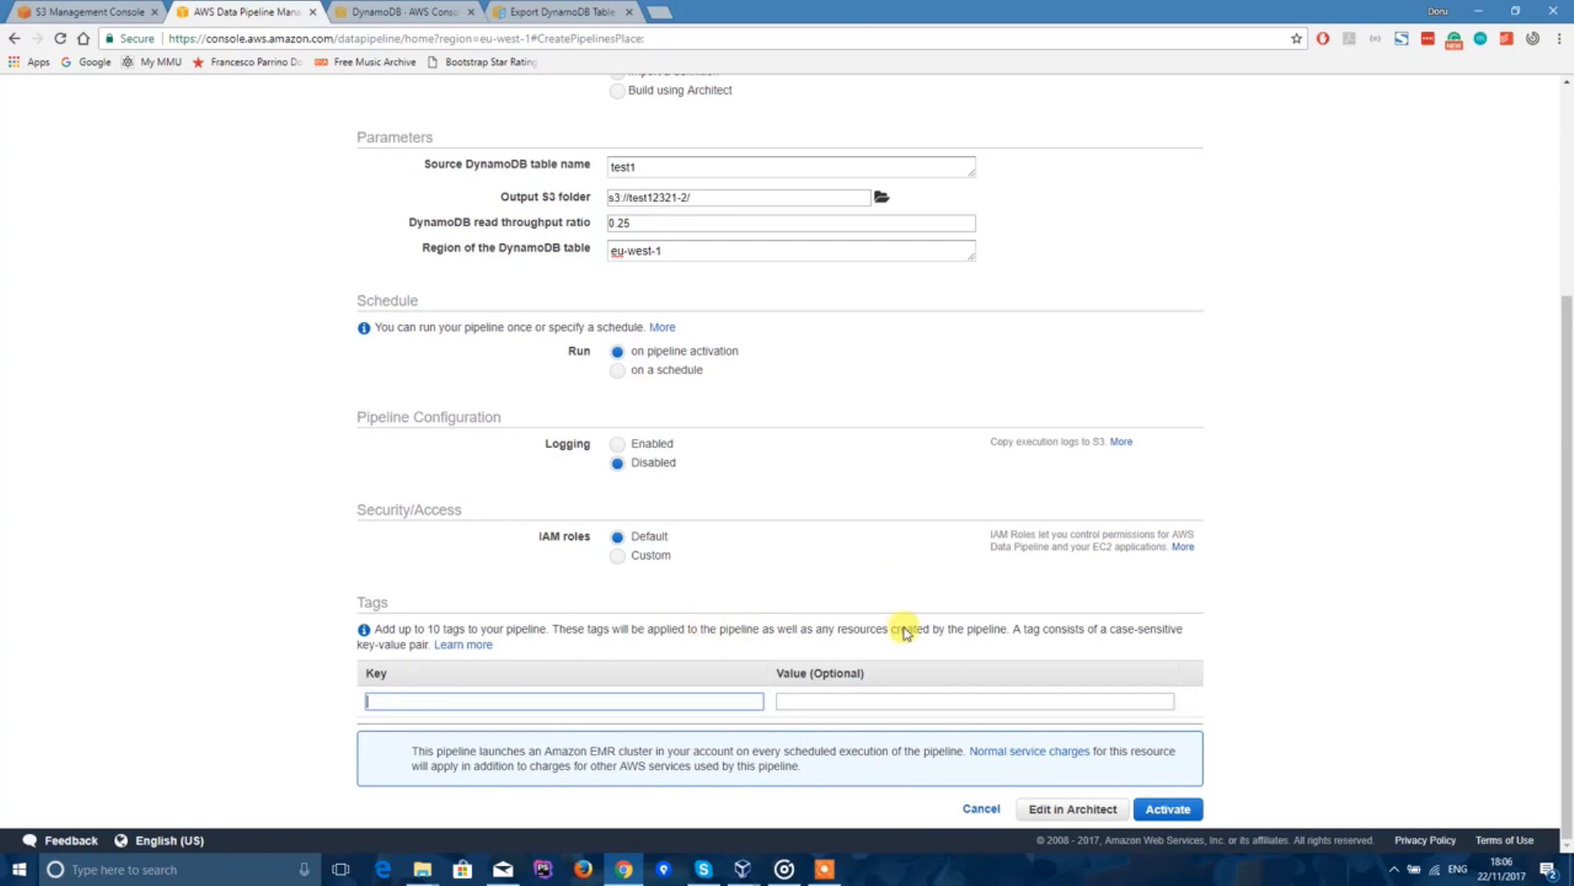
left_click(1038, 812)
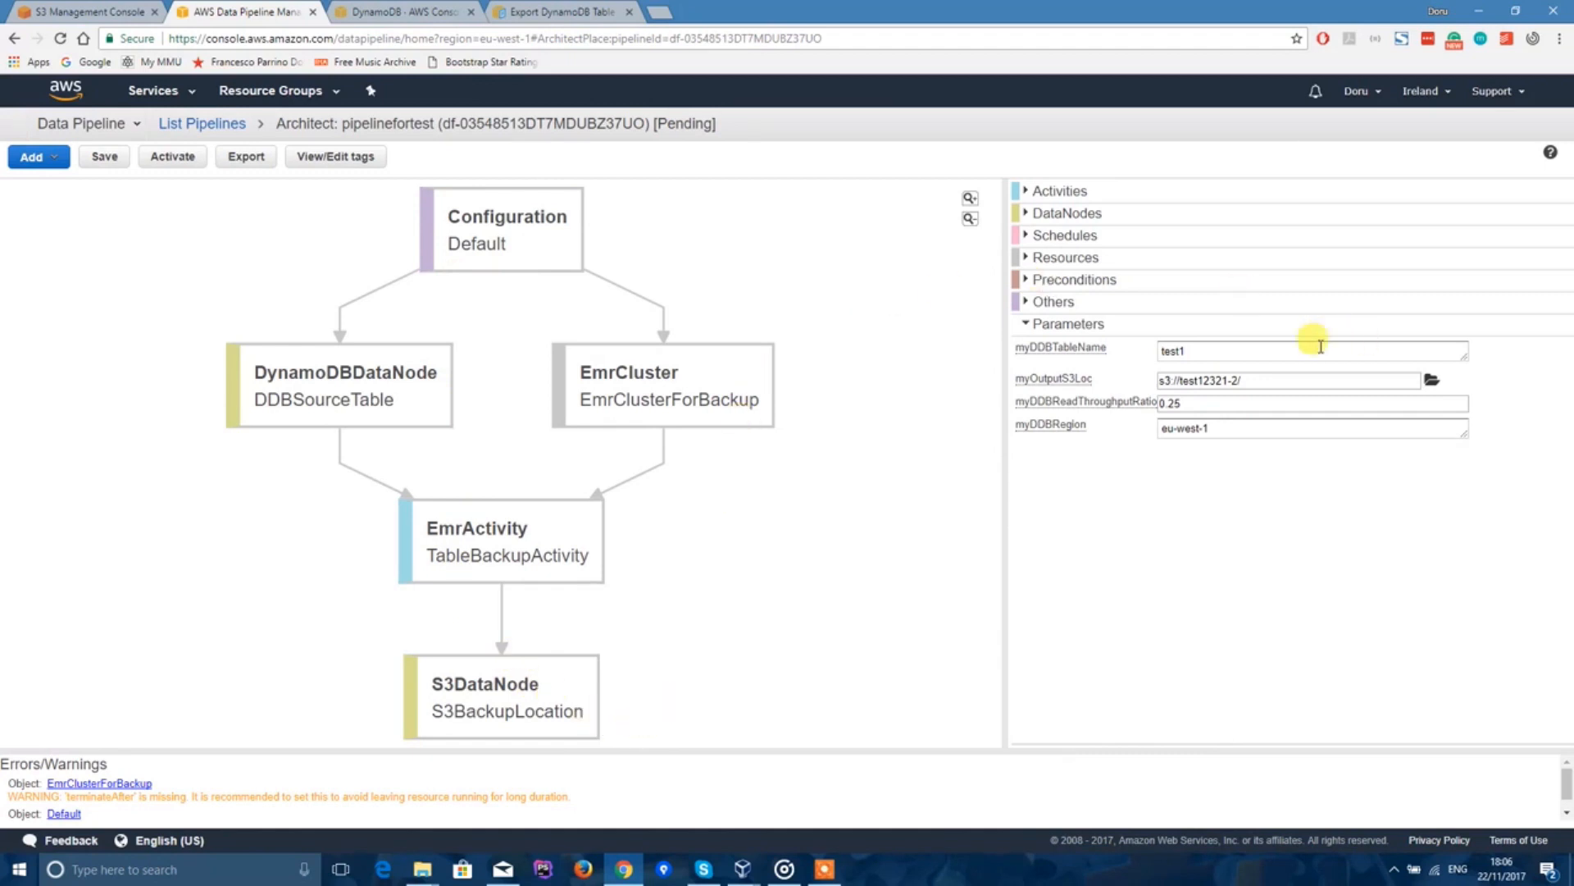
Step: Rename the pipeline's backup activity as TestBackupActivity
left_click(1077, 198)
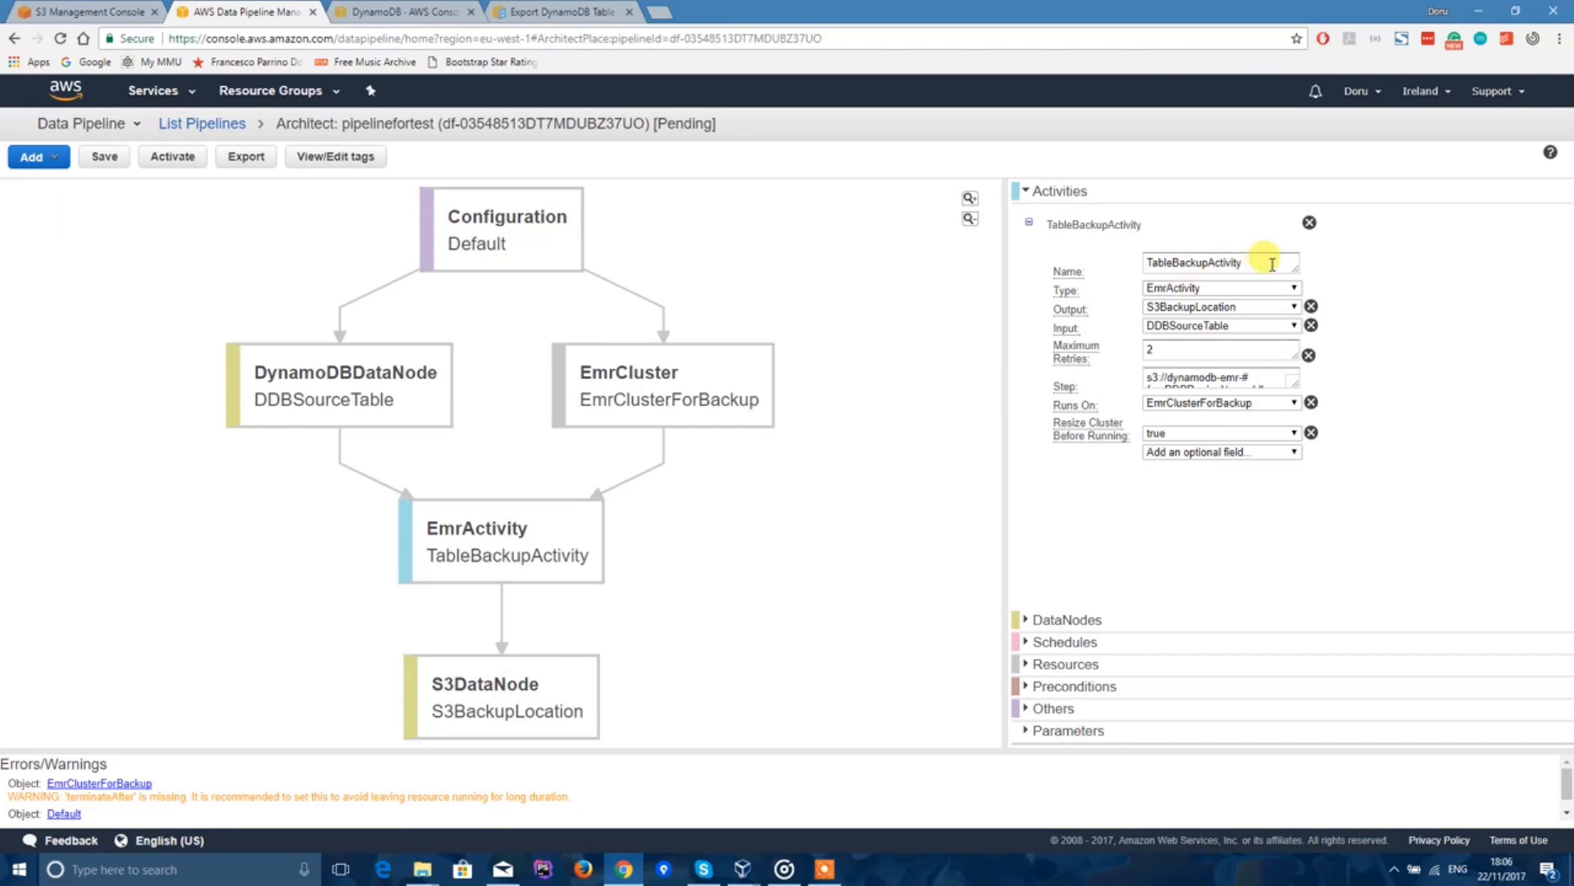
double_click(1246, 260)
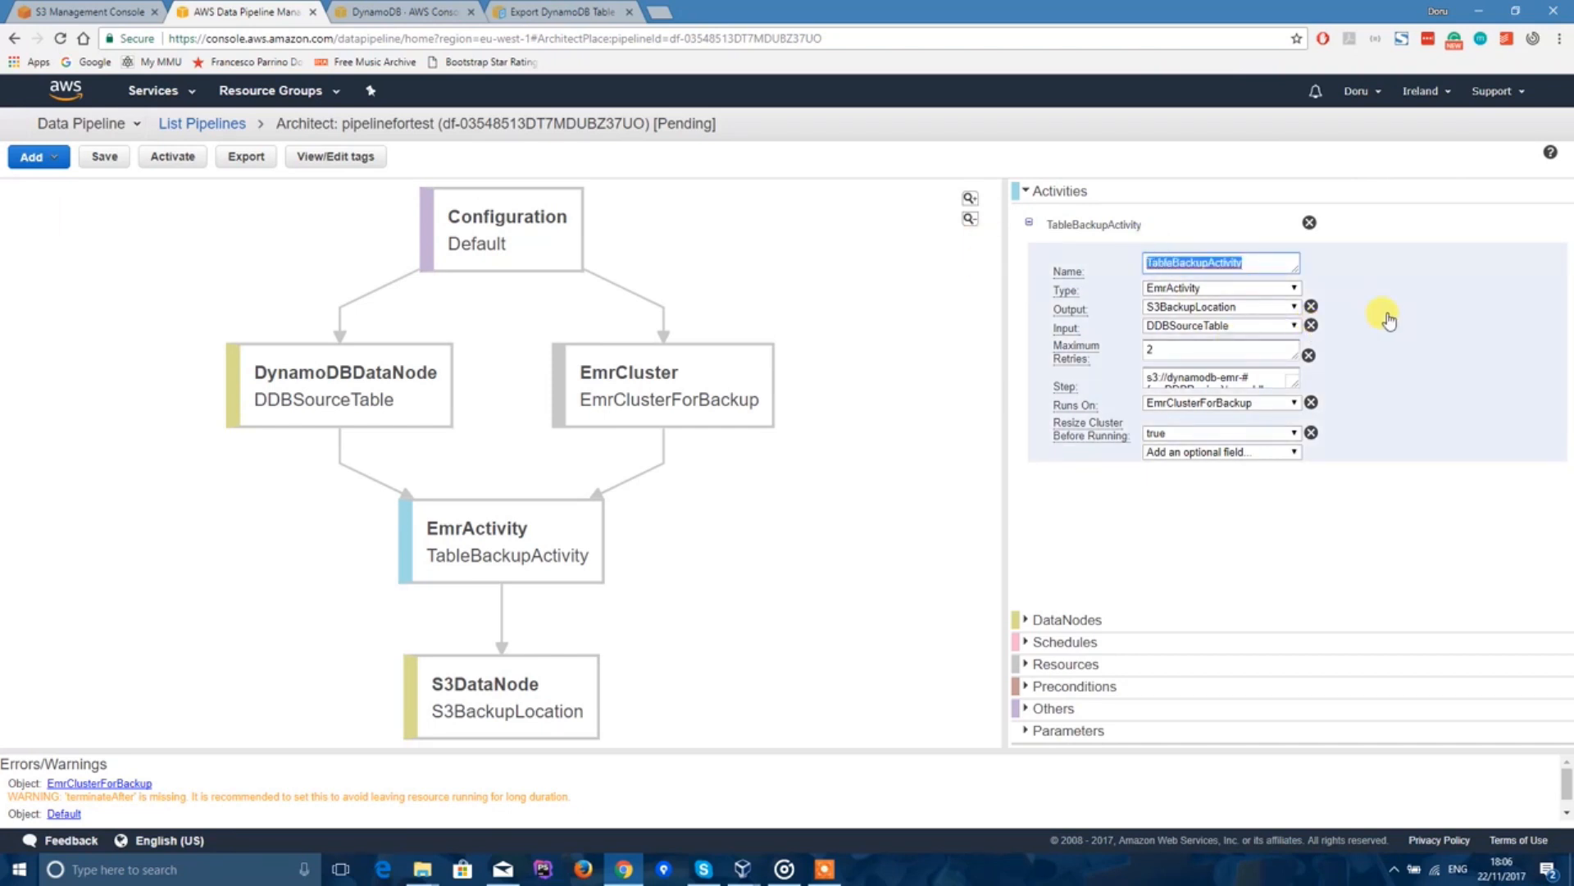
key("Home")
key("BackSpace")
key("BackSpace")
key("BackSpace")
key("BackSpace")
key("BackSpace")
type("Test")
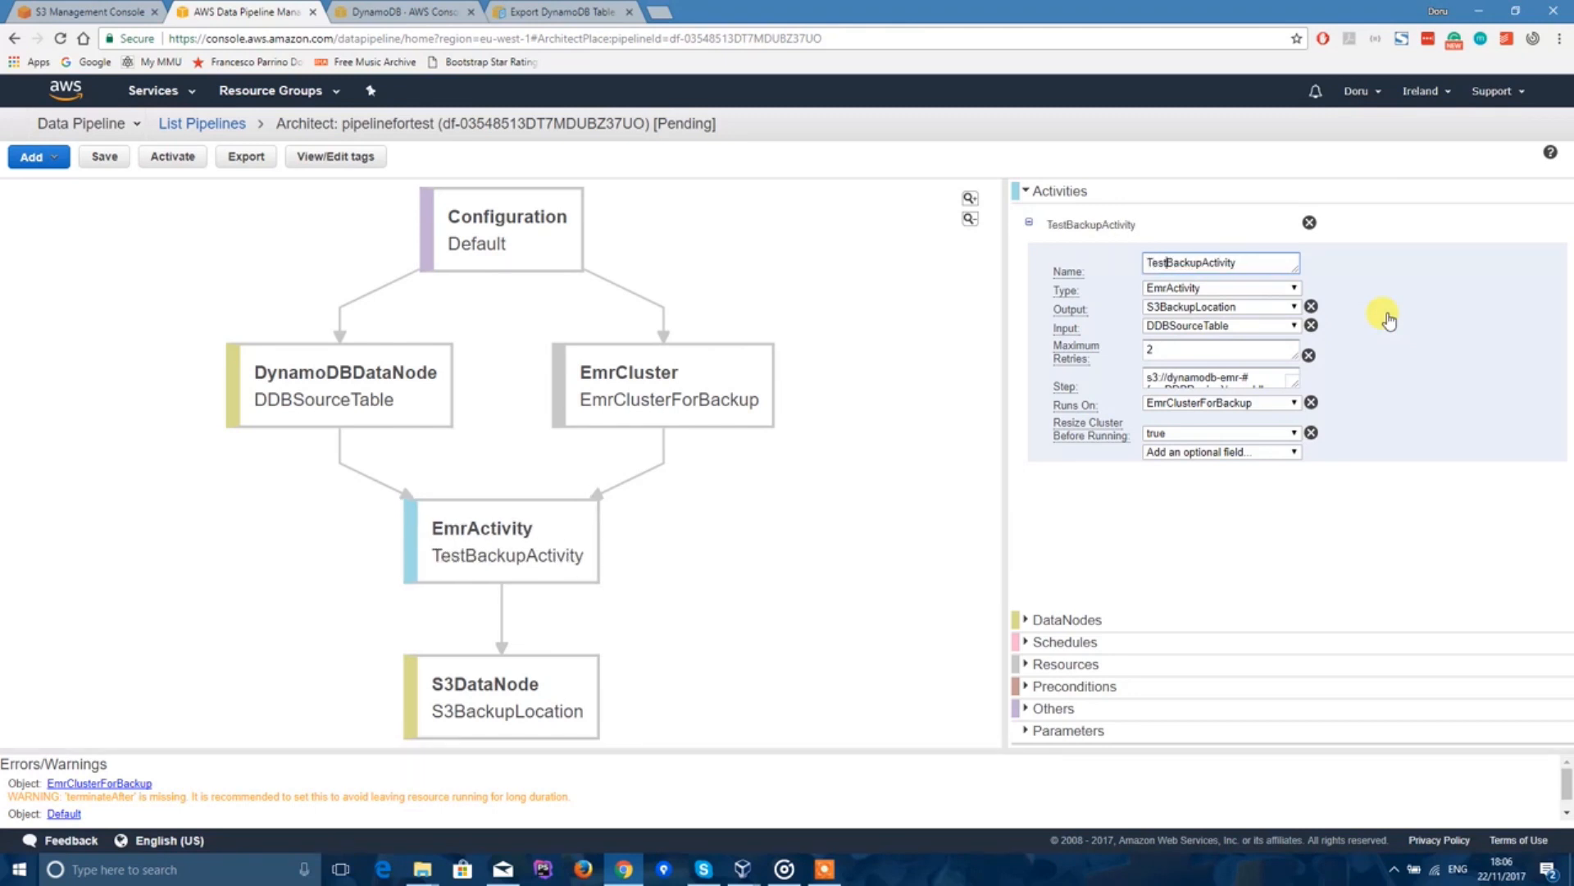
left_click(1293, 287)
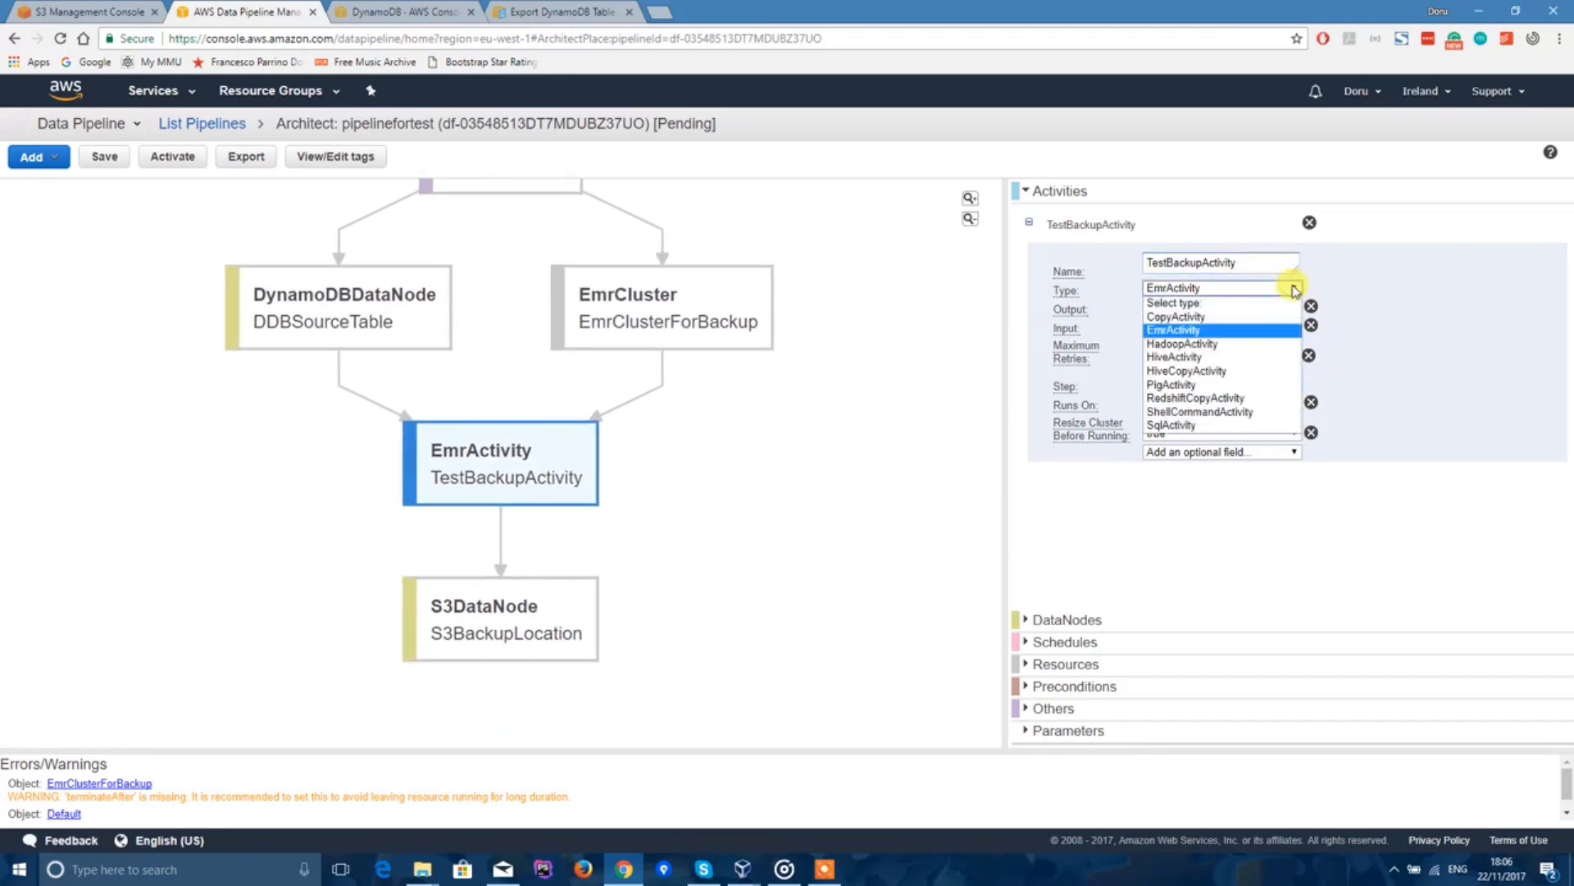
left_click(1293, 288)
left_click(1293, 288)
left_click(1293, 288)
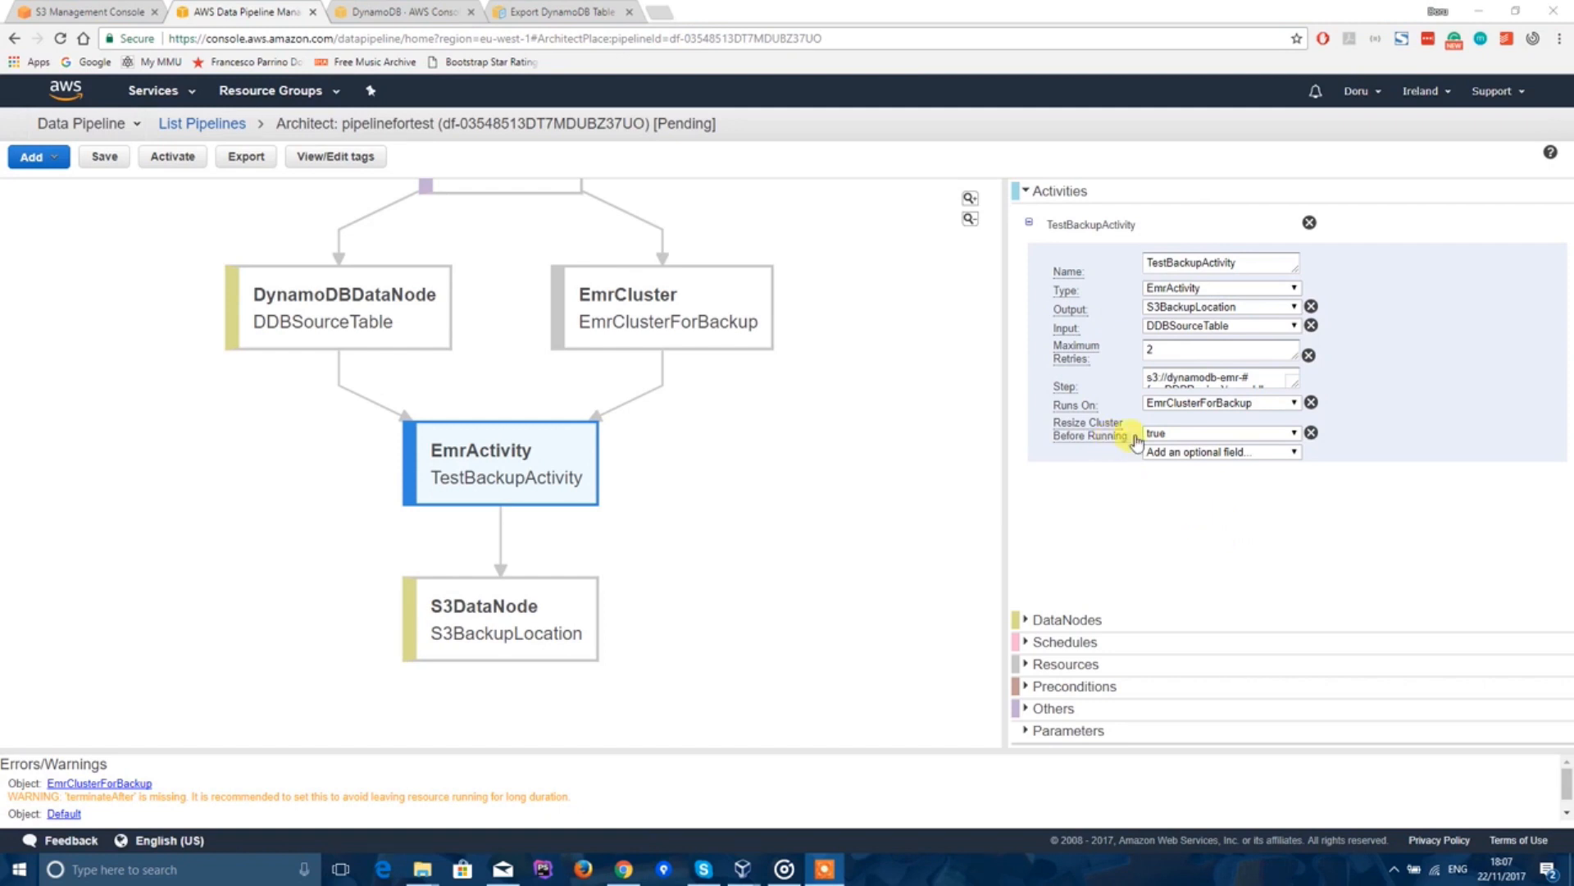
Step: Add the optional On Success field to TestBackupActivity and assign a newly created action to it
left_click(1276, 451)
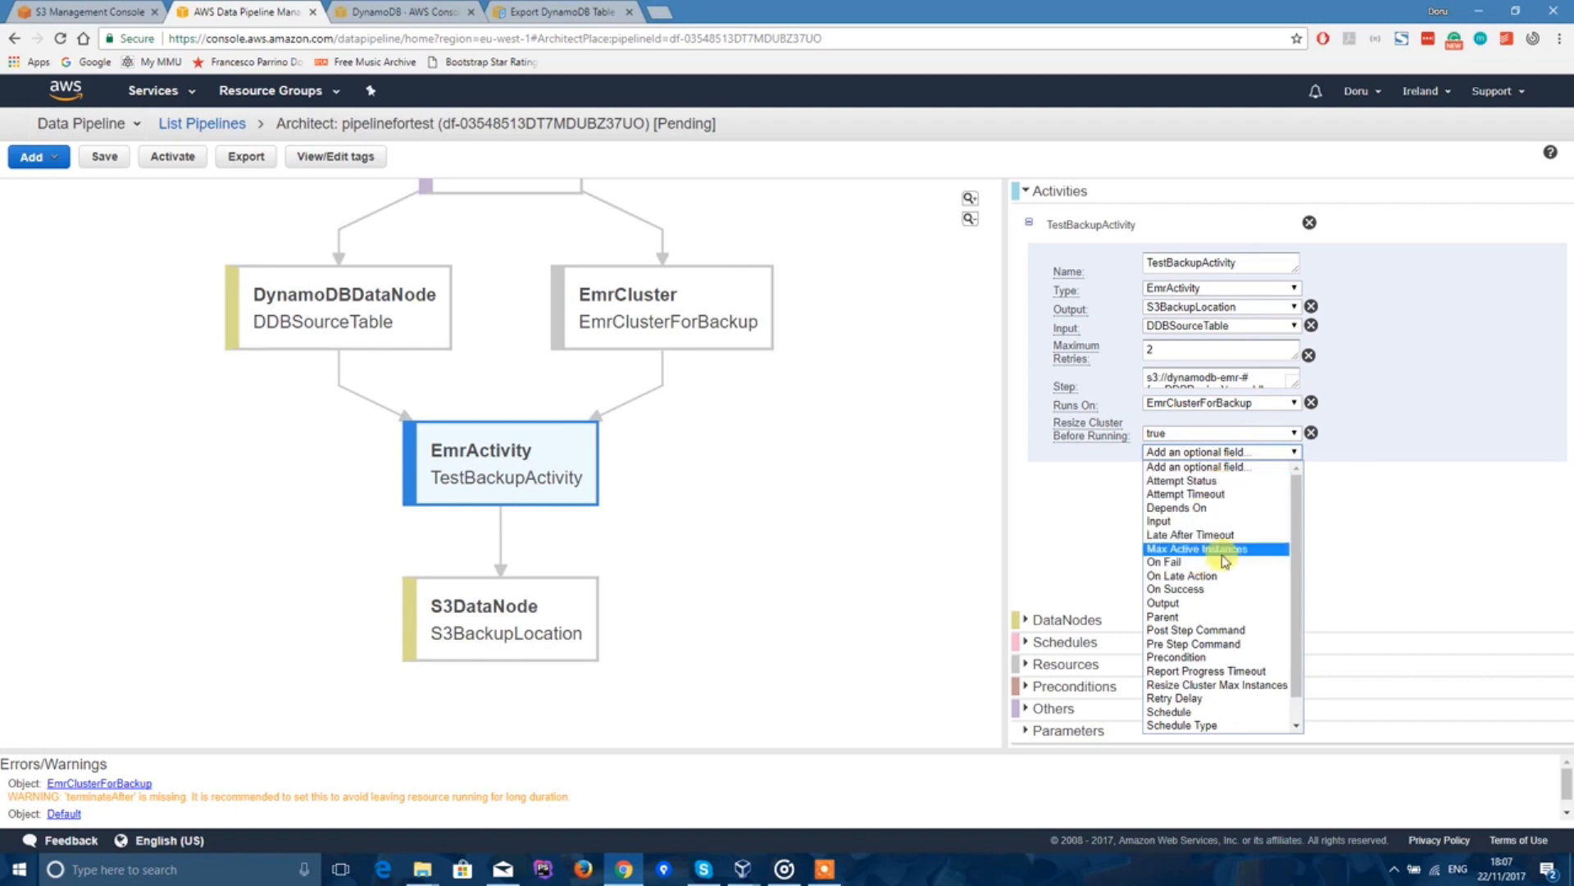
left_click(1207, 588)
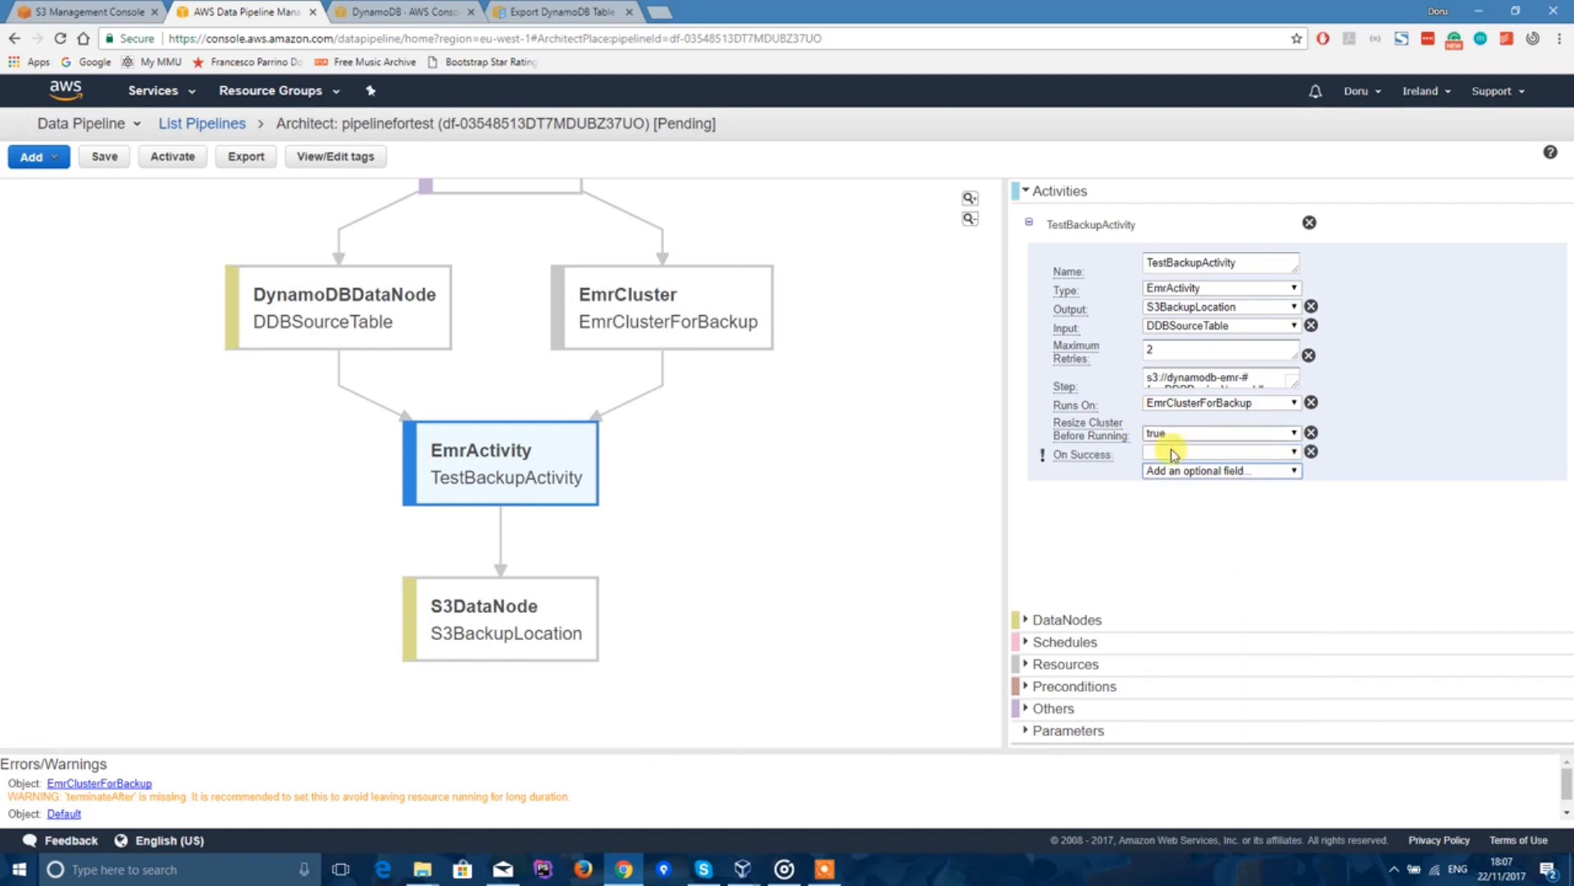
left_click(1260, 453)
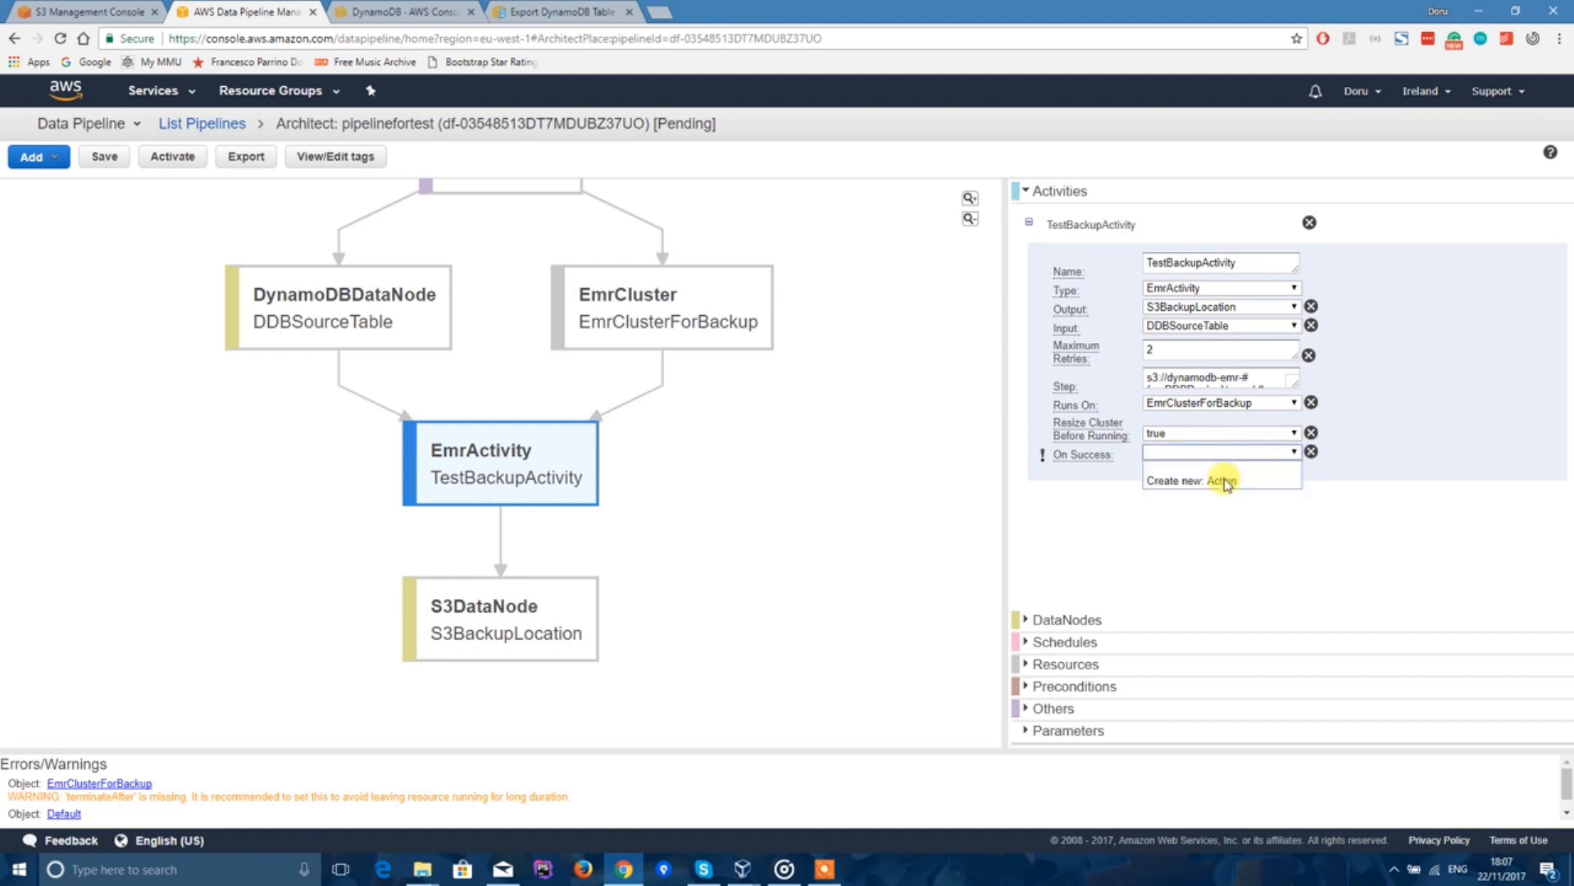
left_click(1220, 482)
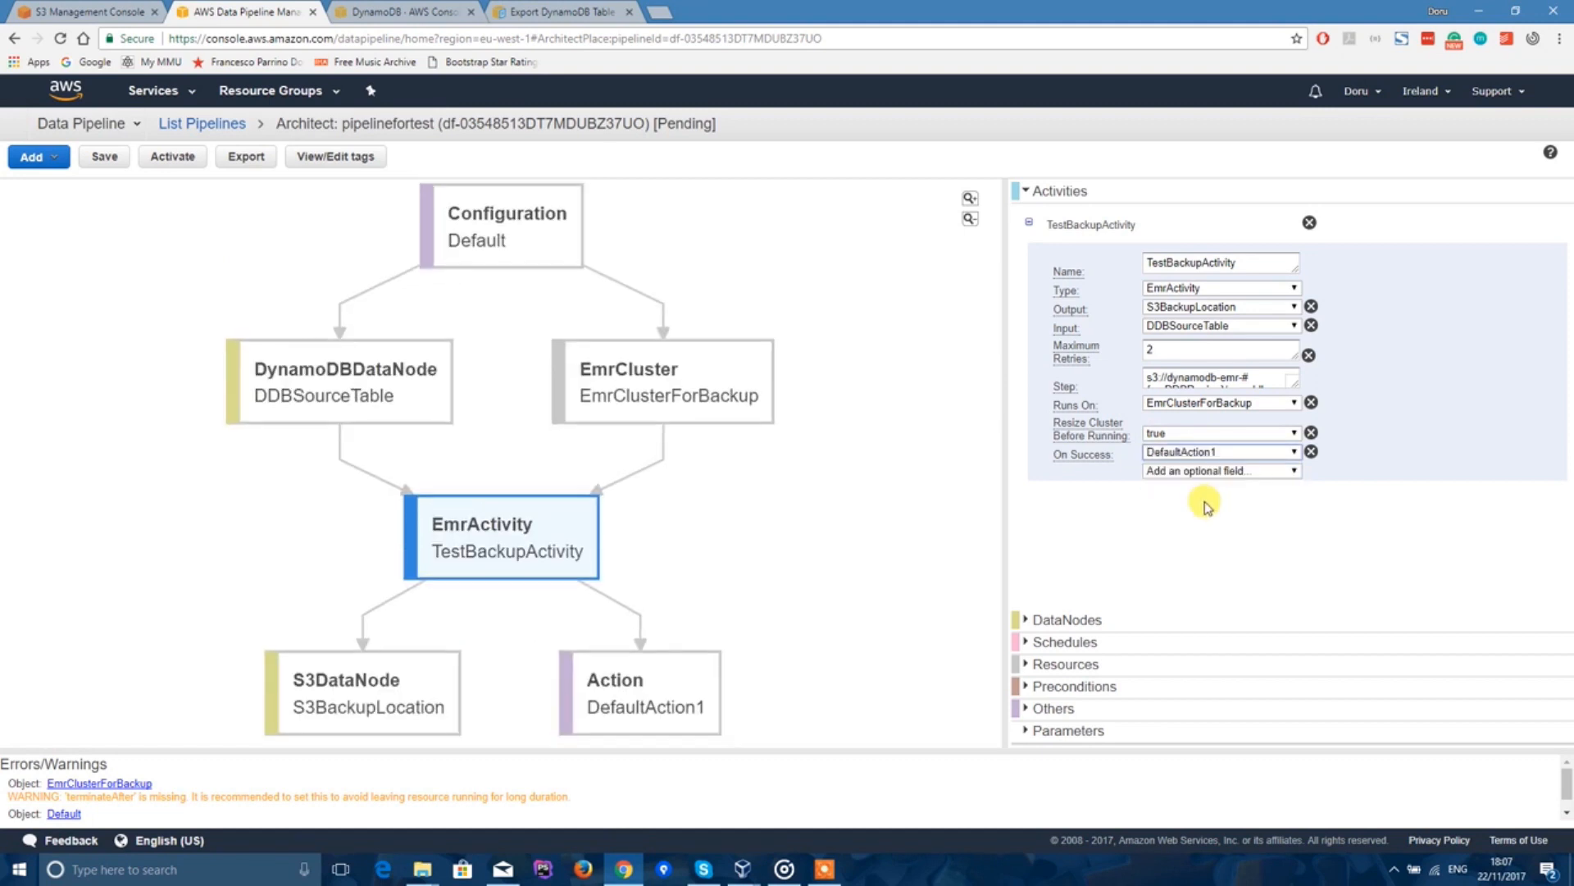
Step: Add the optional On Fail field to TestBackupActivity and assign another newly created action to it
left_click(1238, 470)
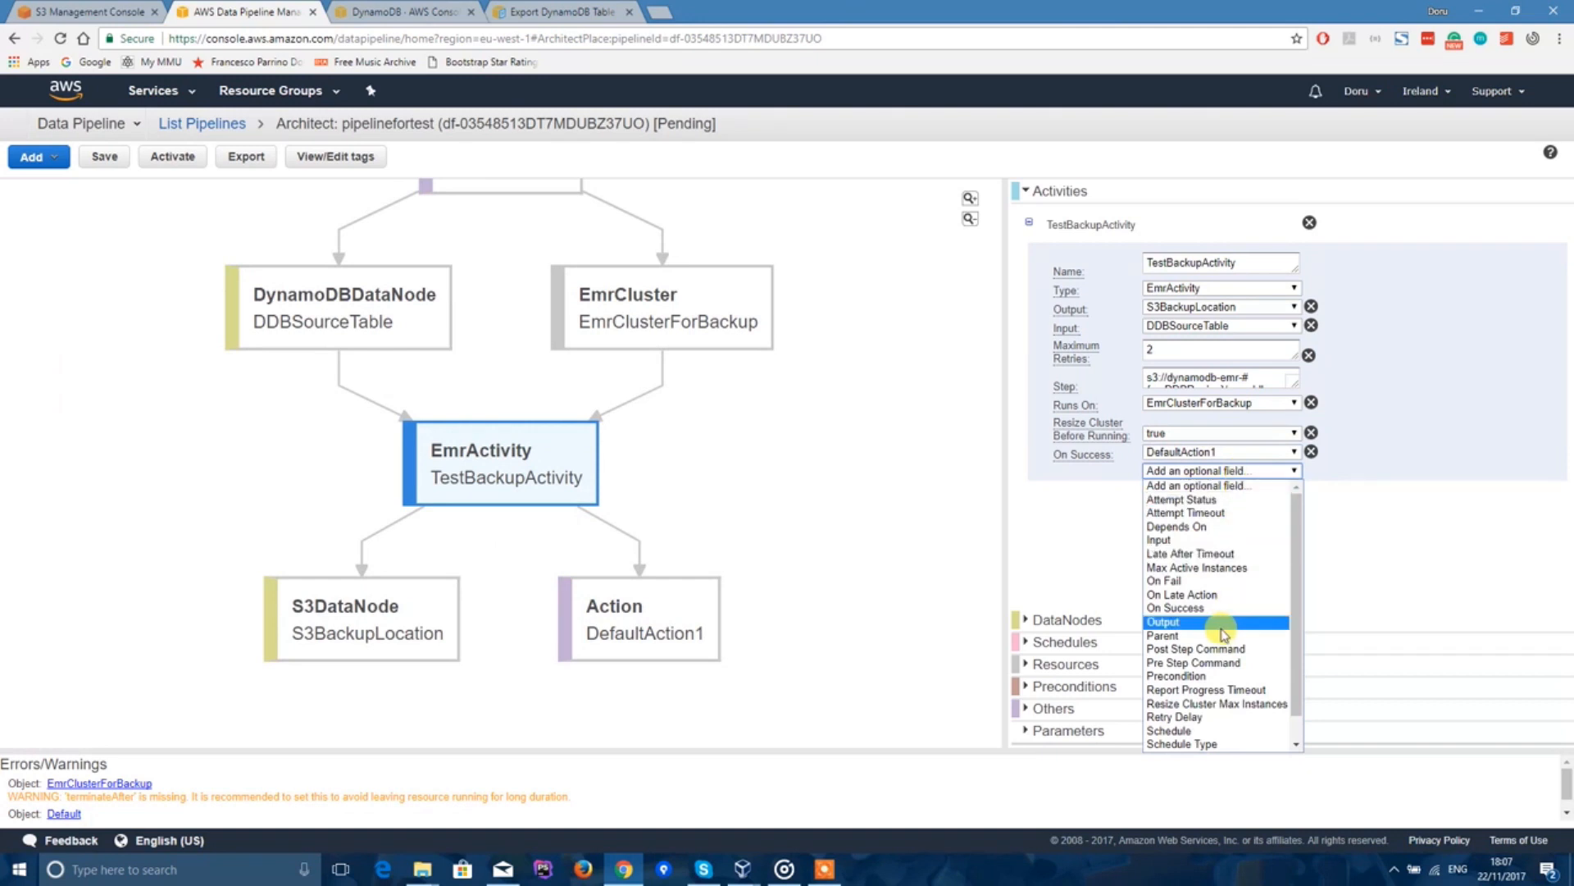
left_click(1232, 581)
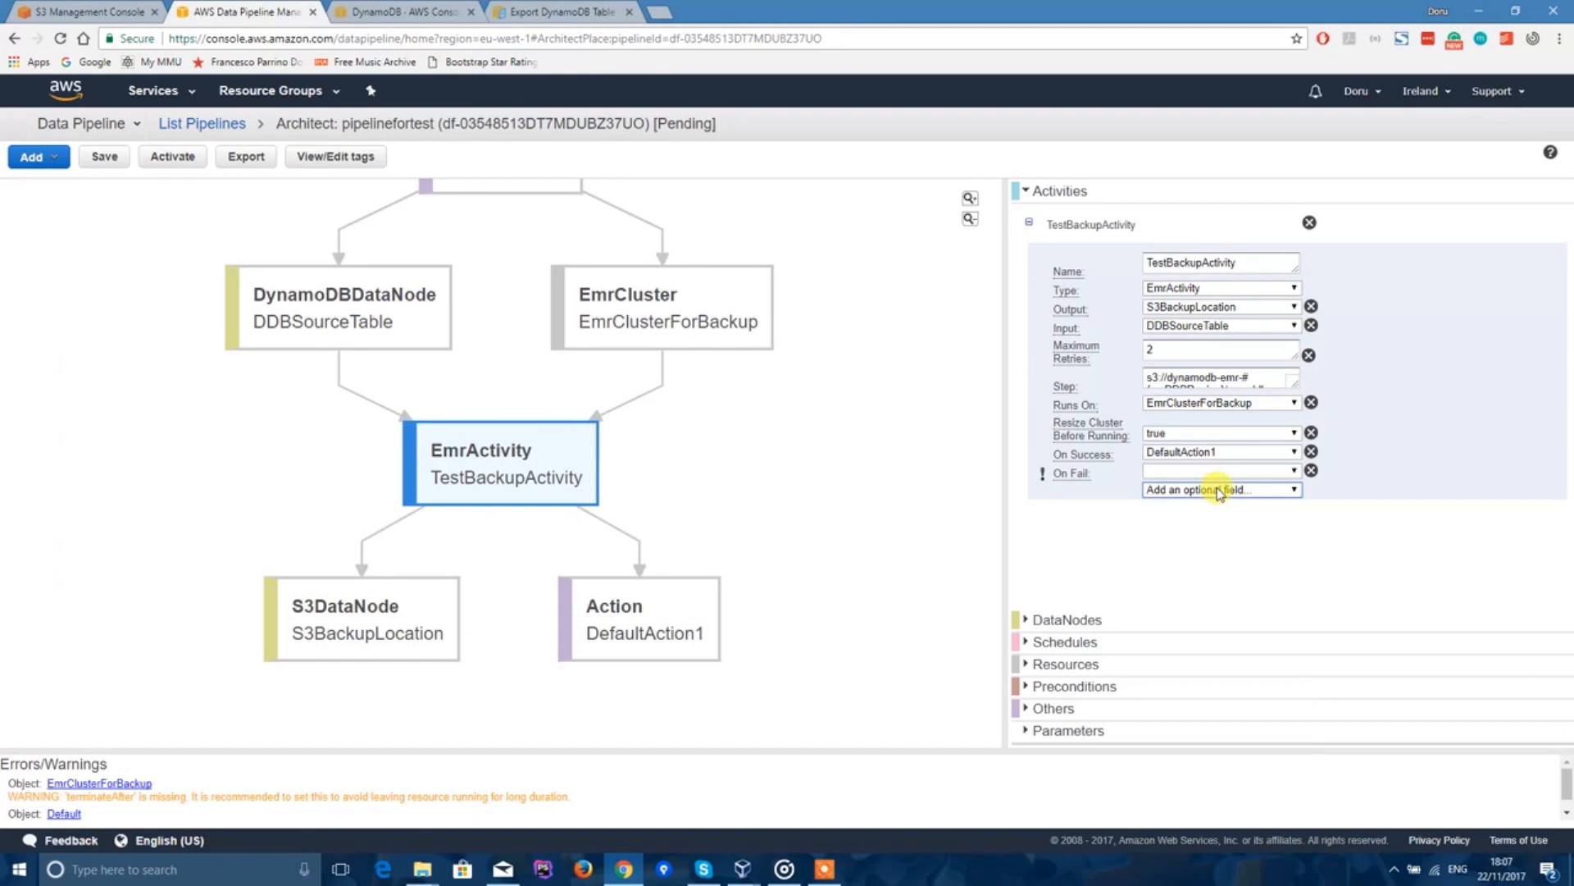
left_click(1263, 471)
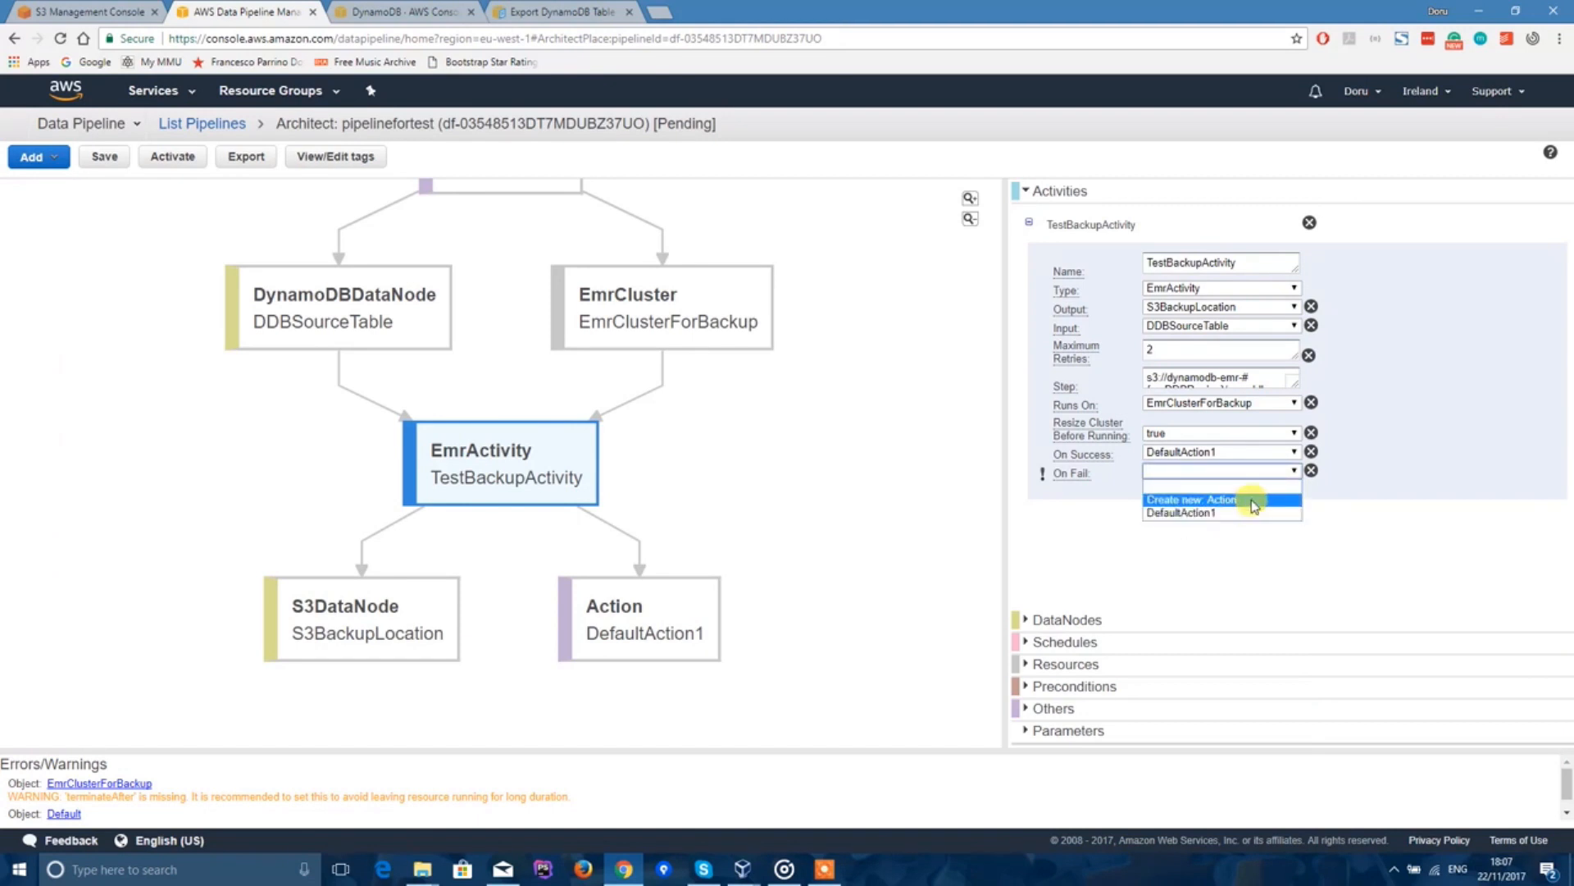
left_click(1255, 500)
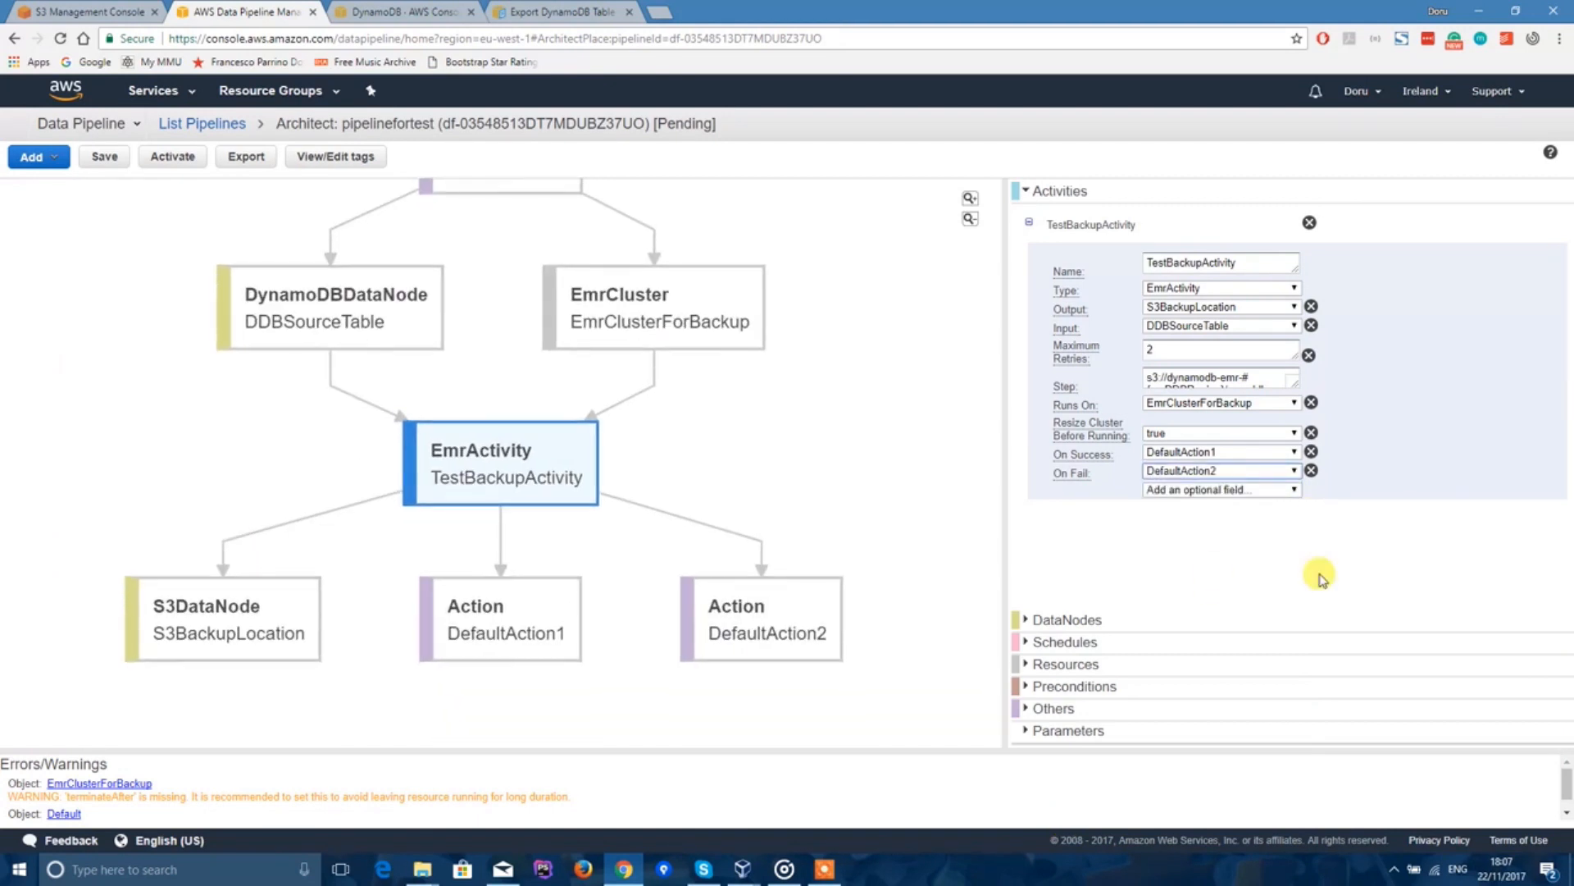
Step: Rename the activity's On Success action as Success and set its type to SnsAlarm
left_click(1053, 709)
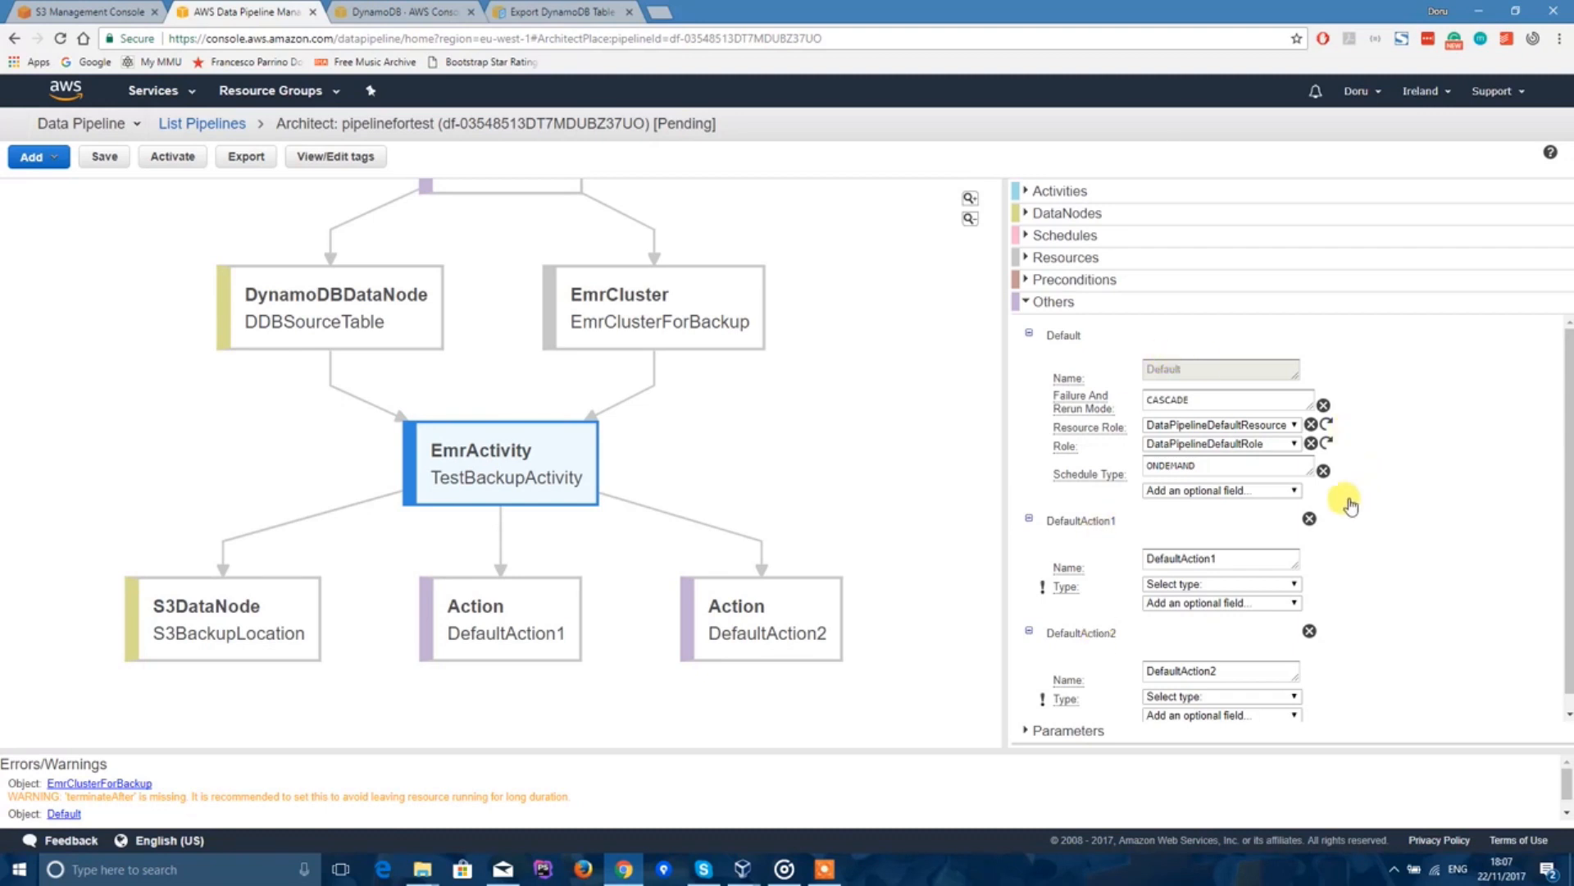
left_click(1229, 557)
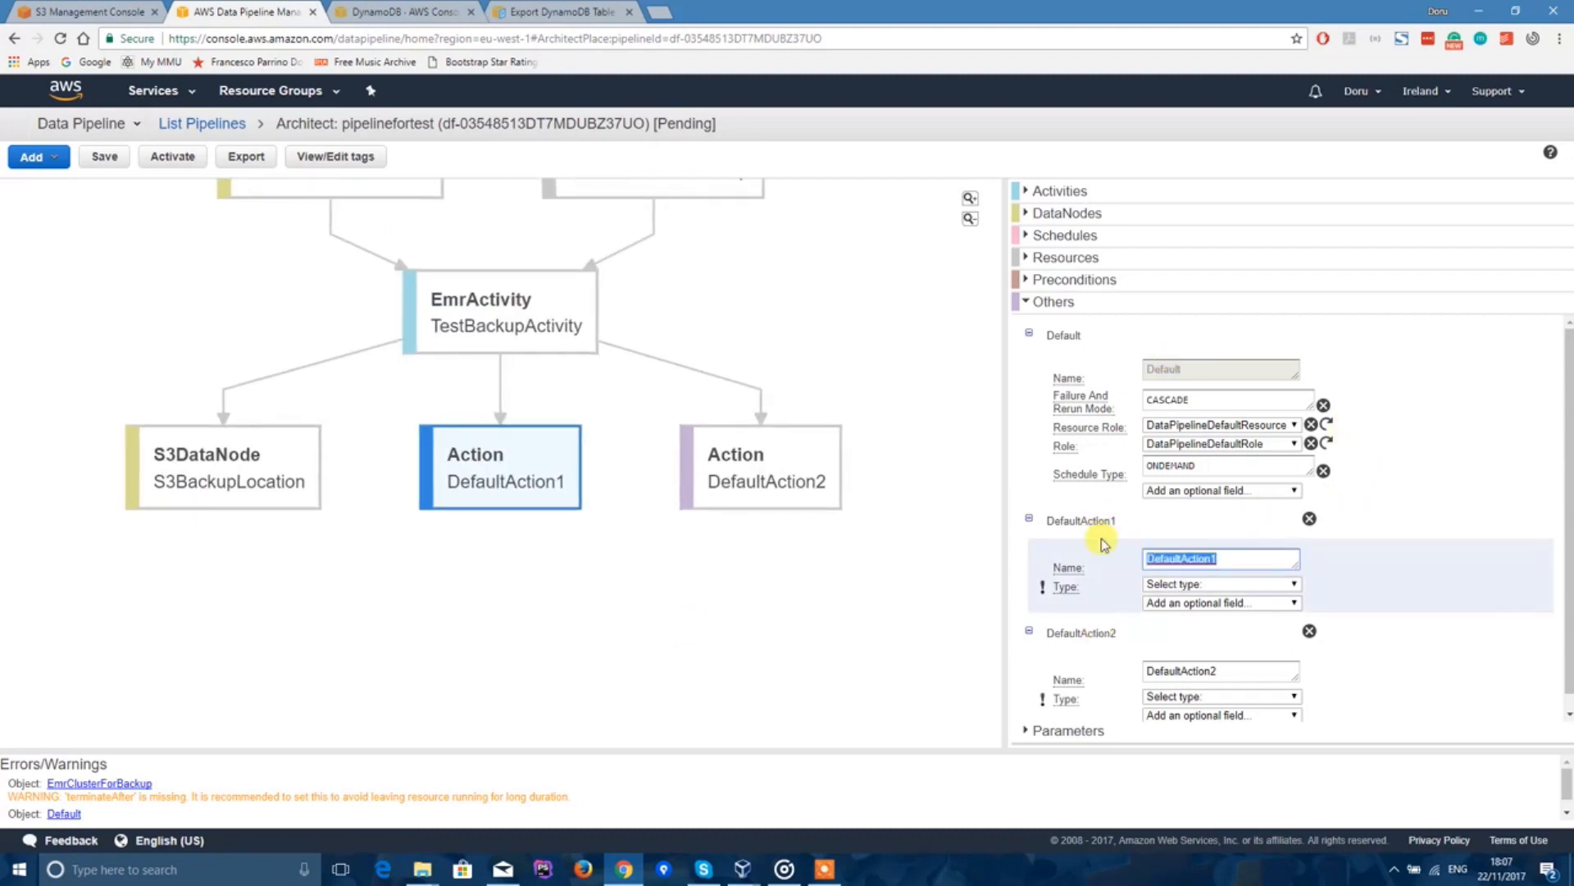
type("Success")
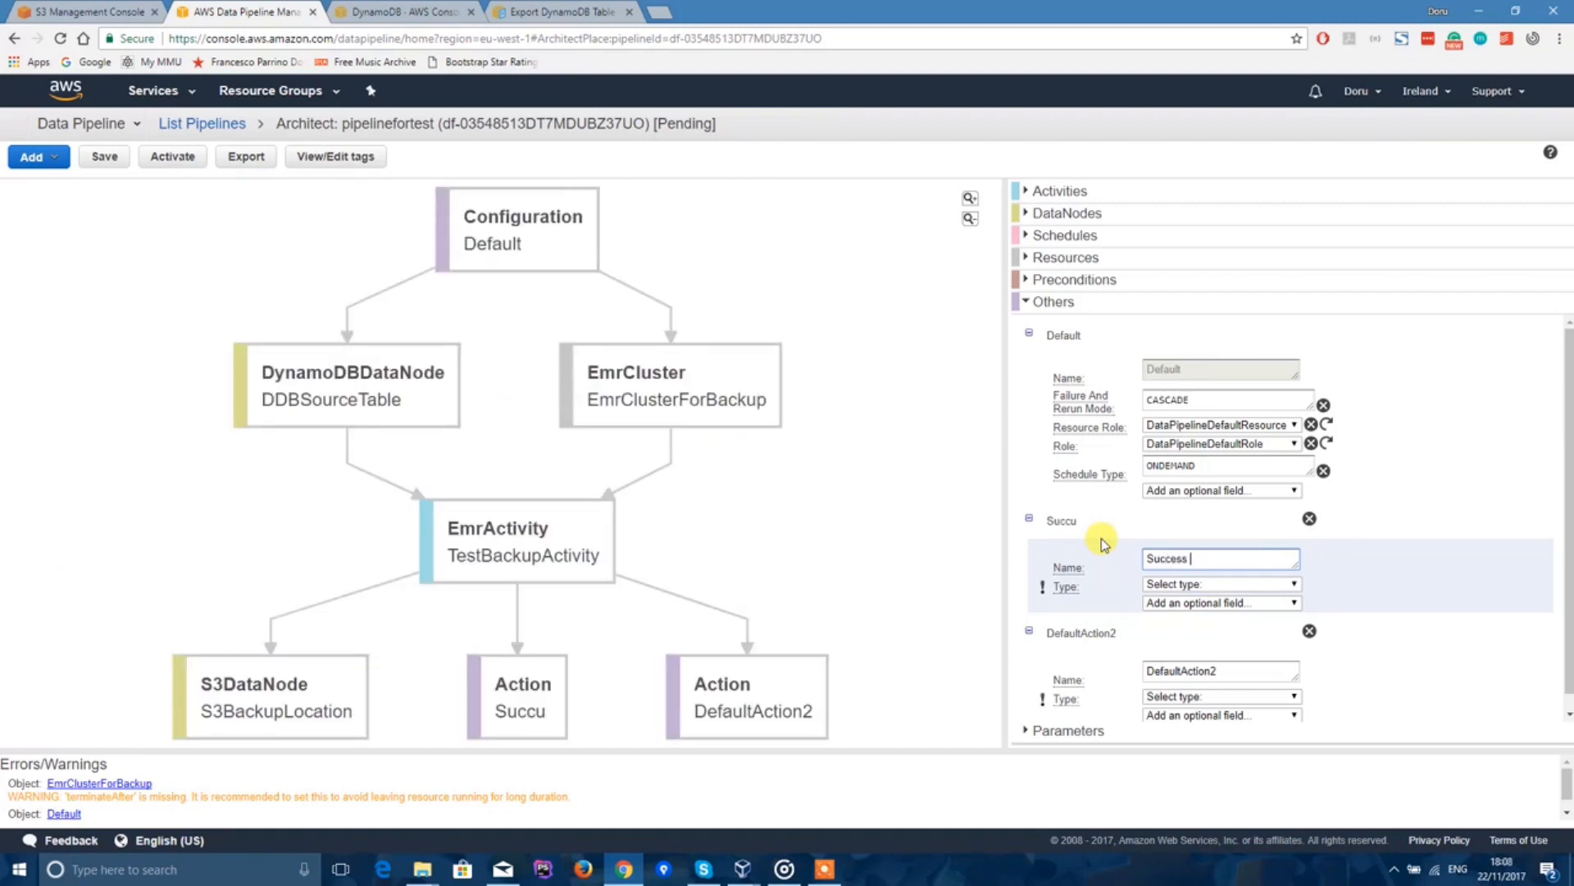
left_click(1203, 586)
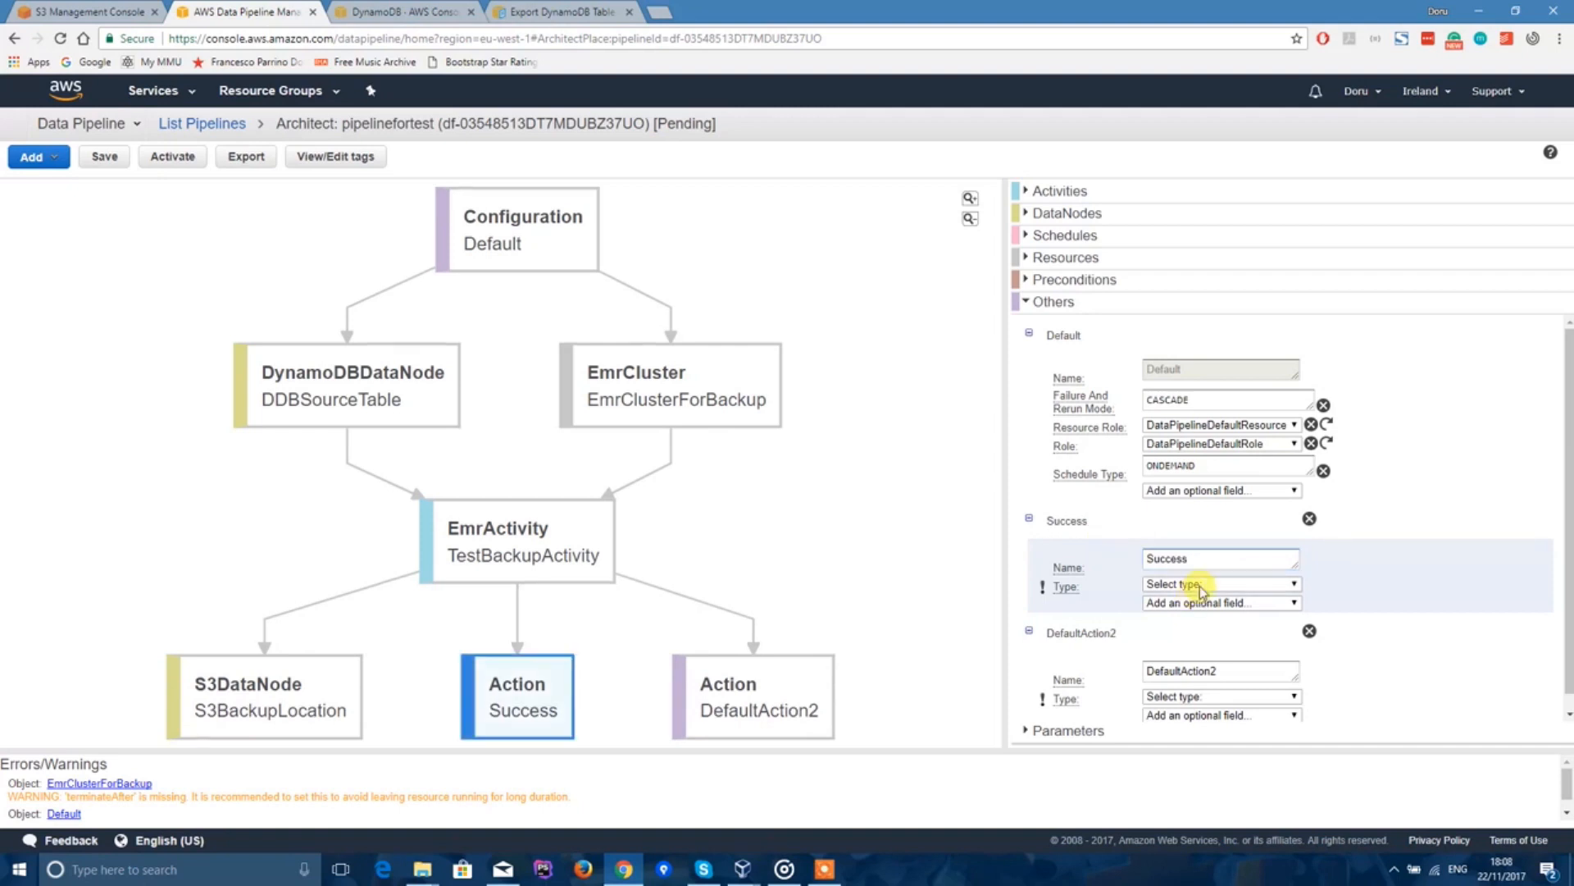
left_click(1203, 586)
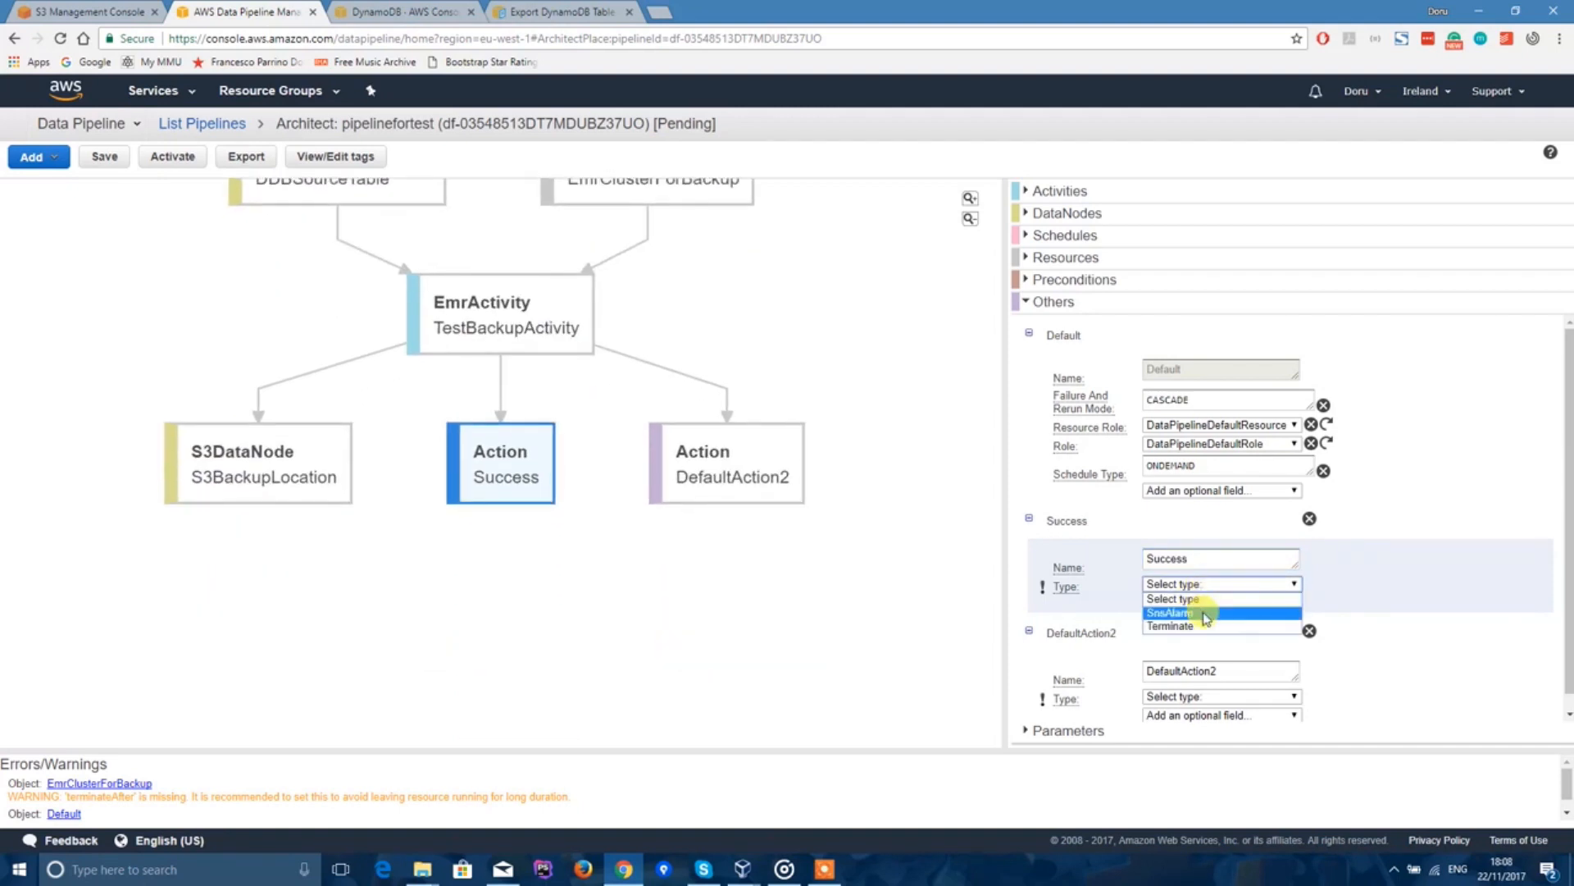
left_click(1203, 612)
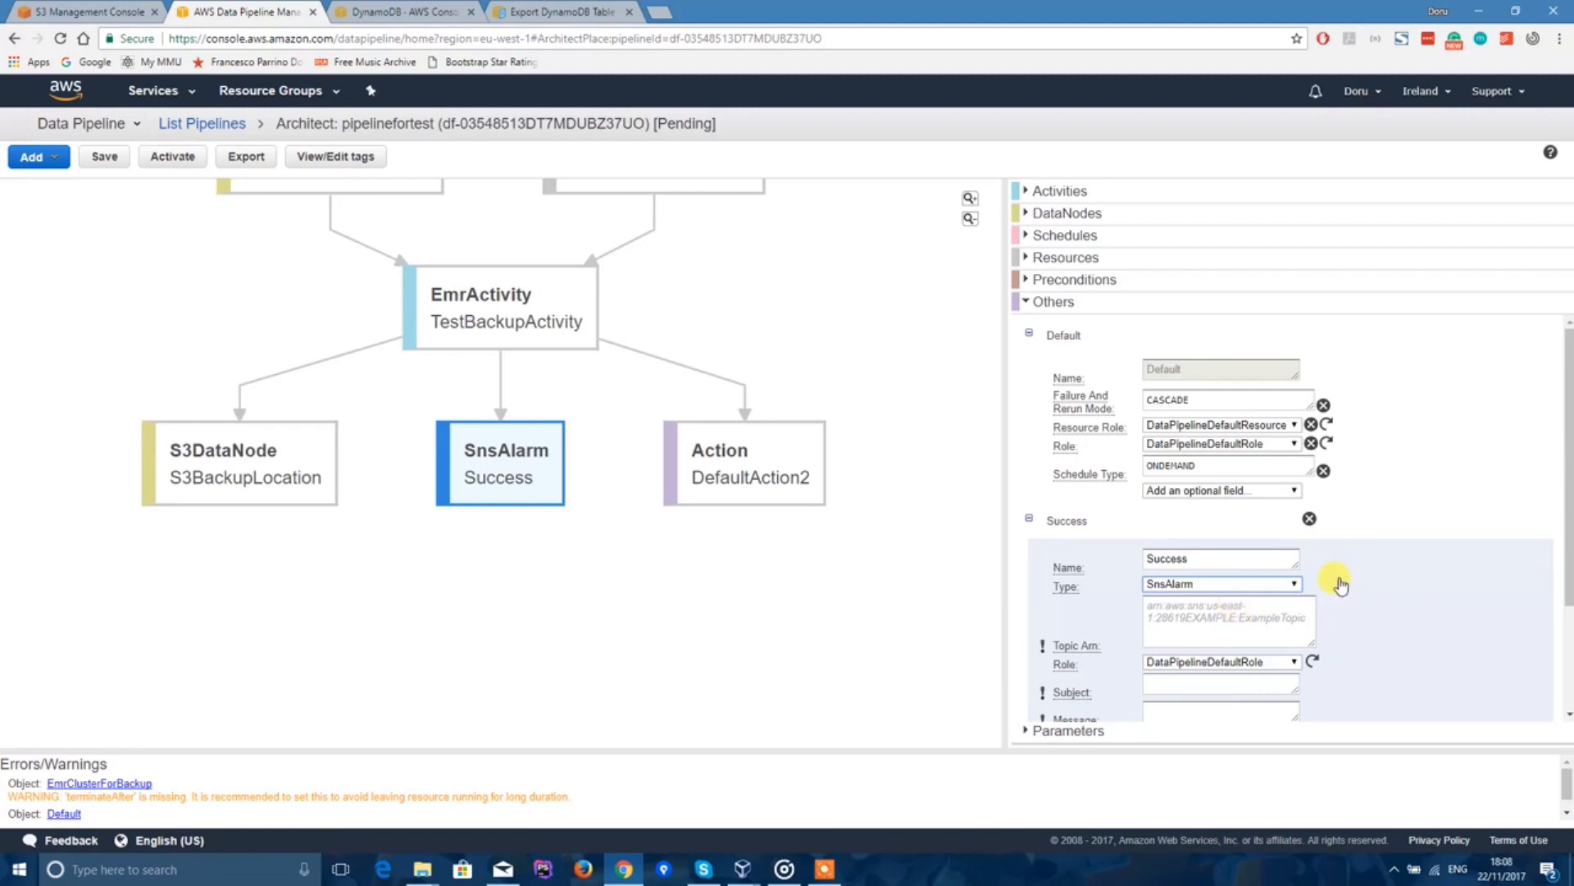
Step: Switch to AWS SNS and copy the Topic ARN of the dynamodb topic
scroll(1349, 605, "down", 2)
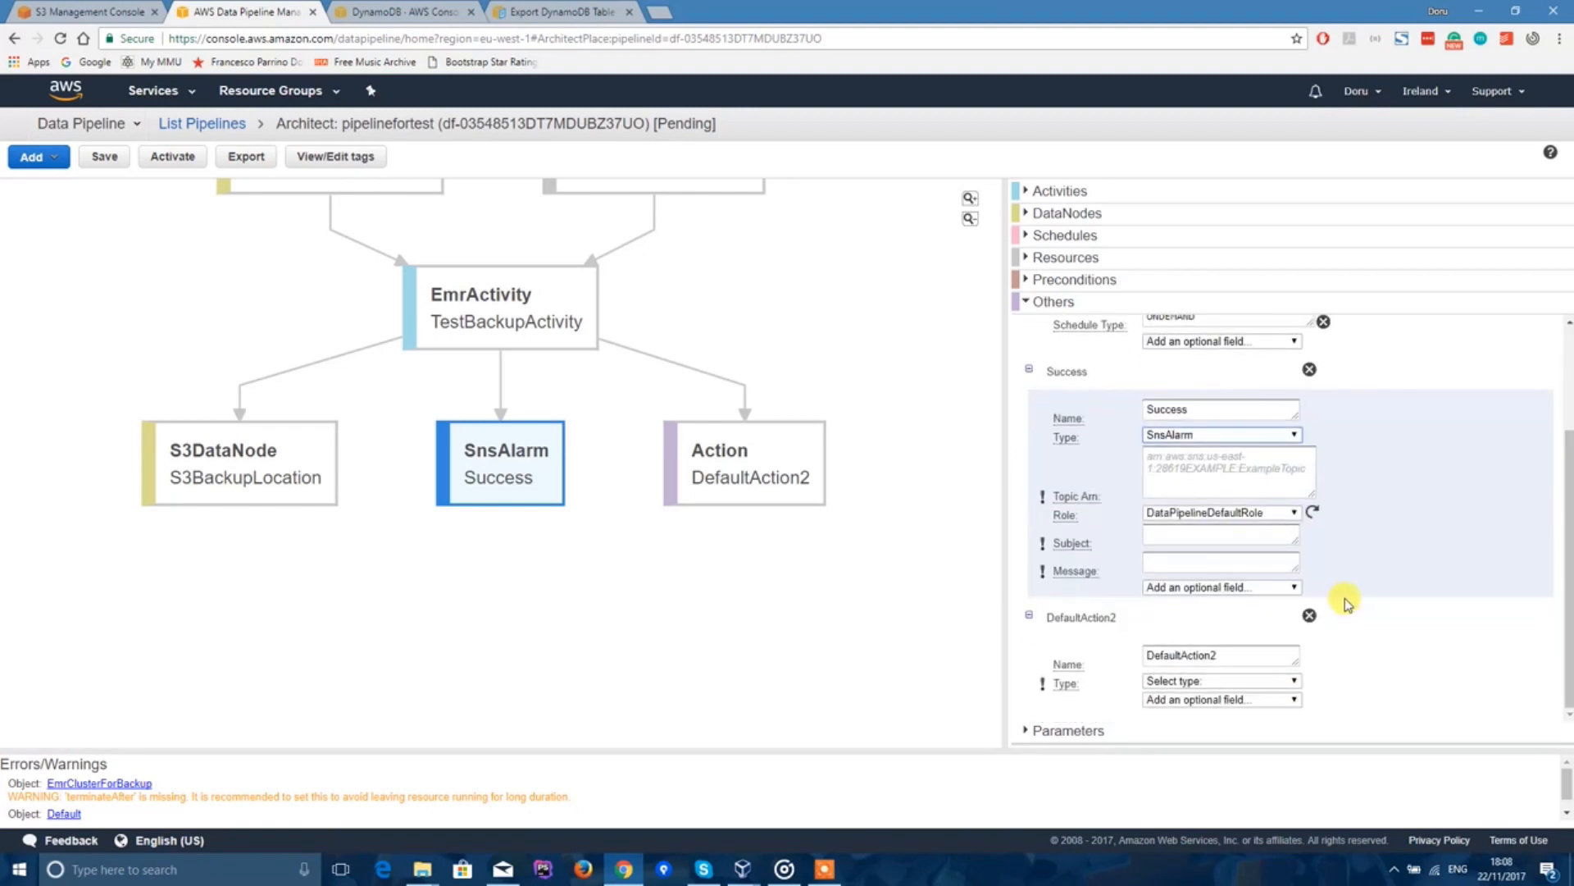
left_click(1193, 482)
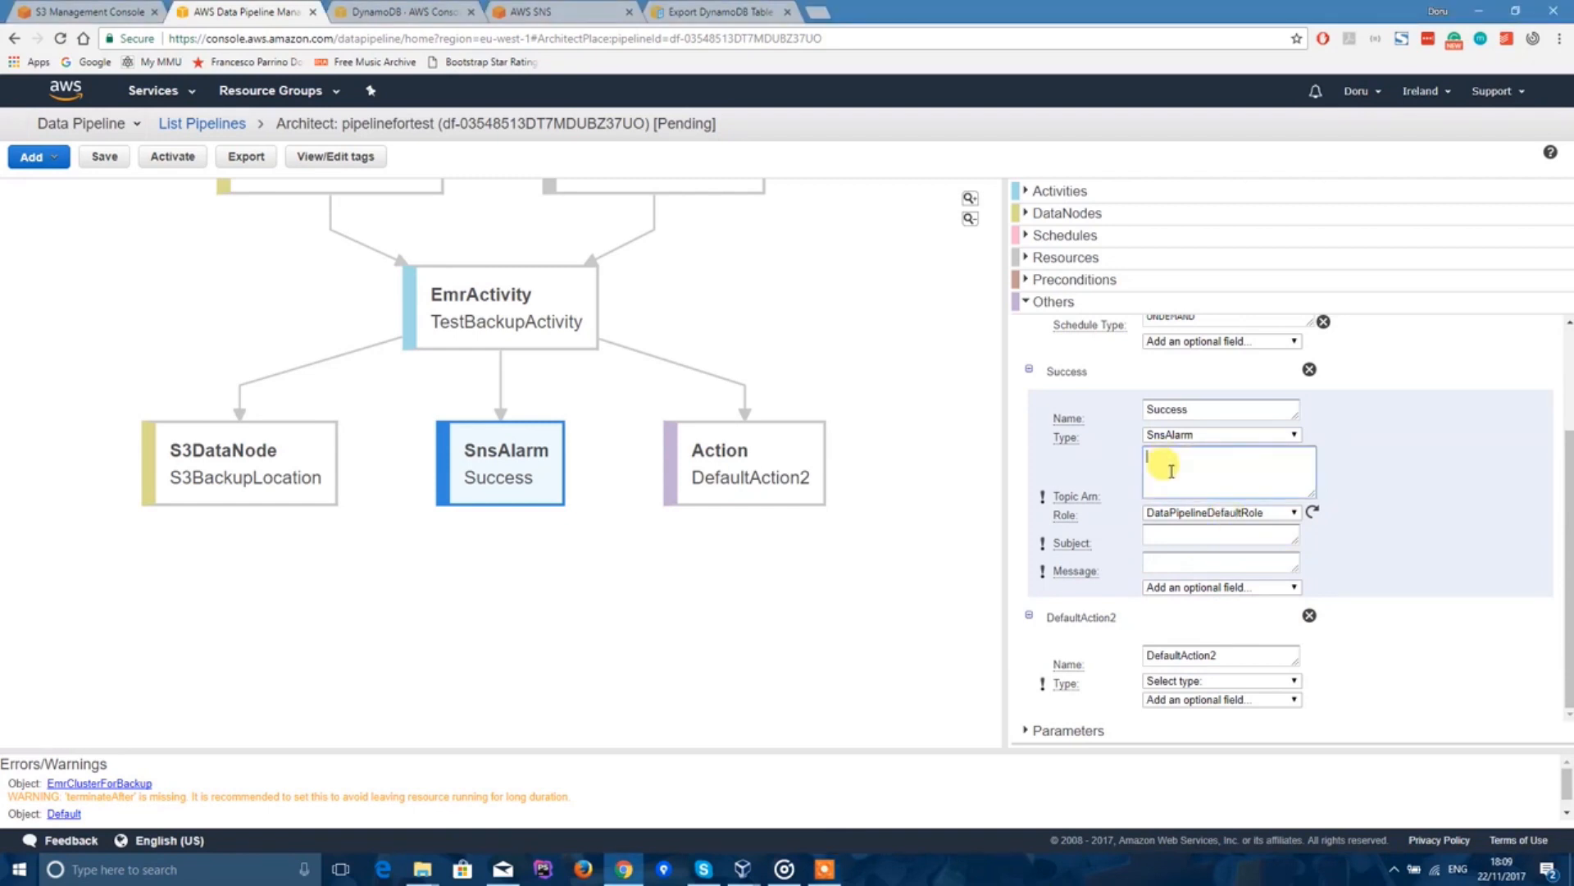
left_click(583, 12)
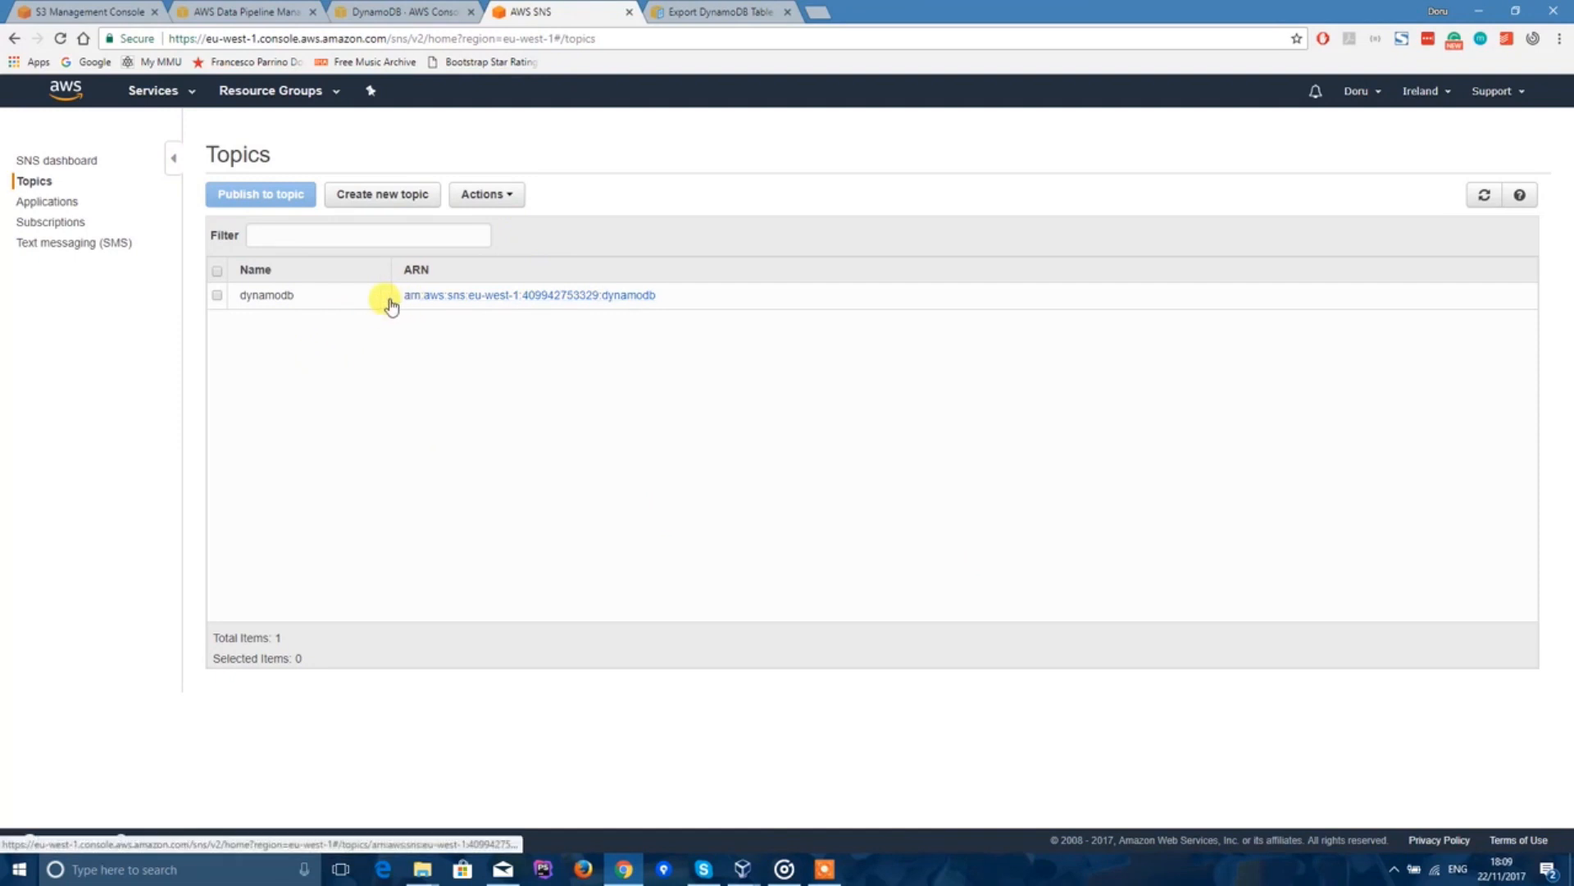
left_click(466, 296)
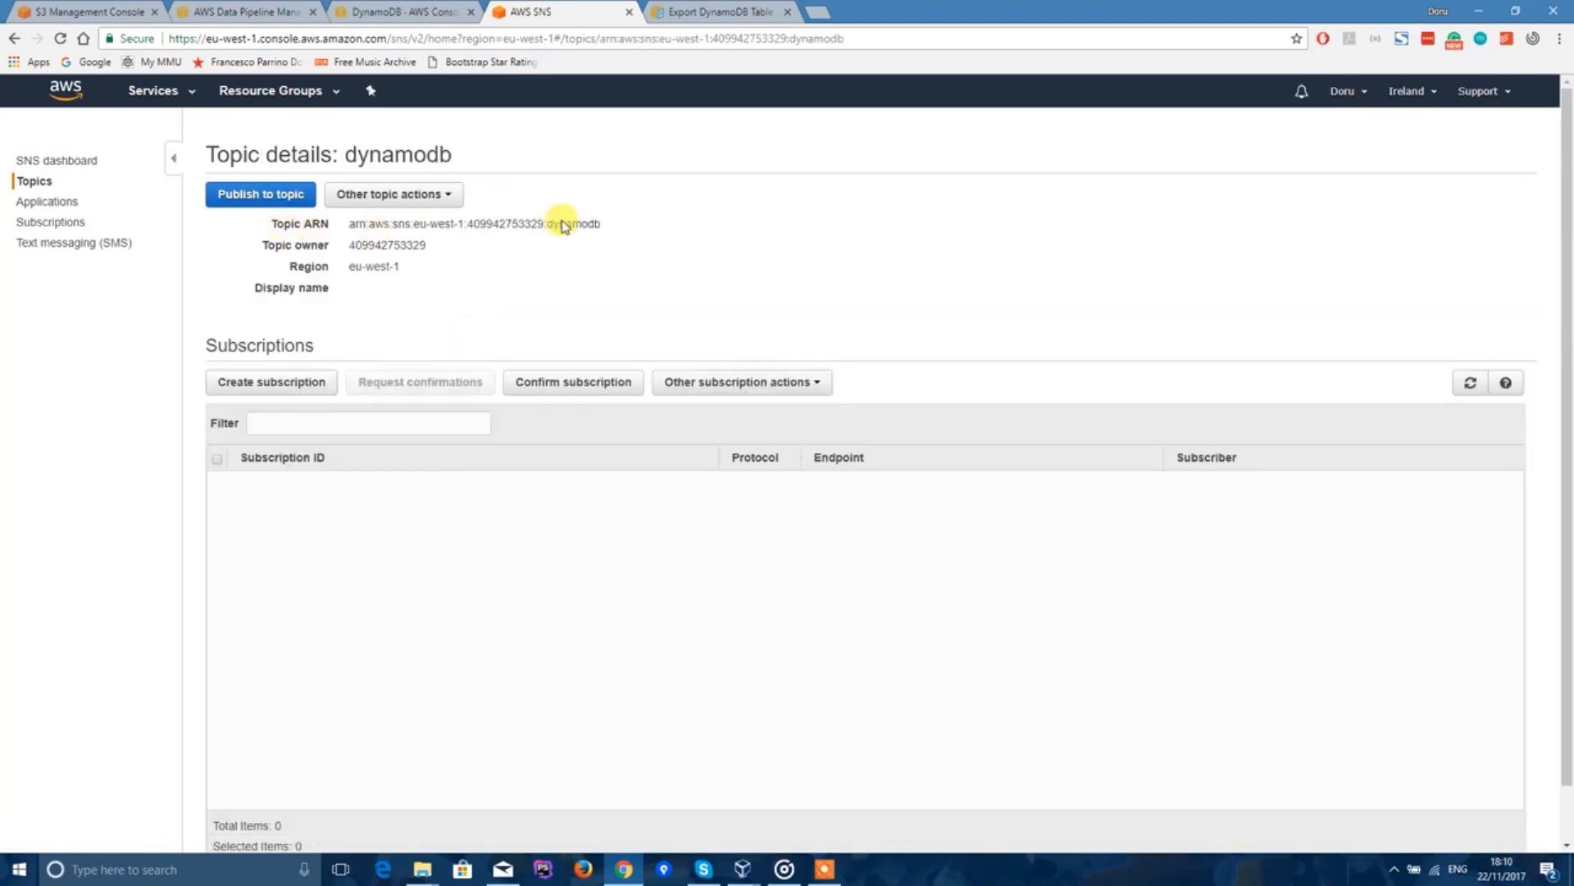
left_click_drag(604, 223, 351, 227)
right_click(353, 223)
left_click(390, 233)
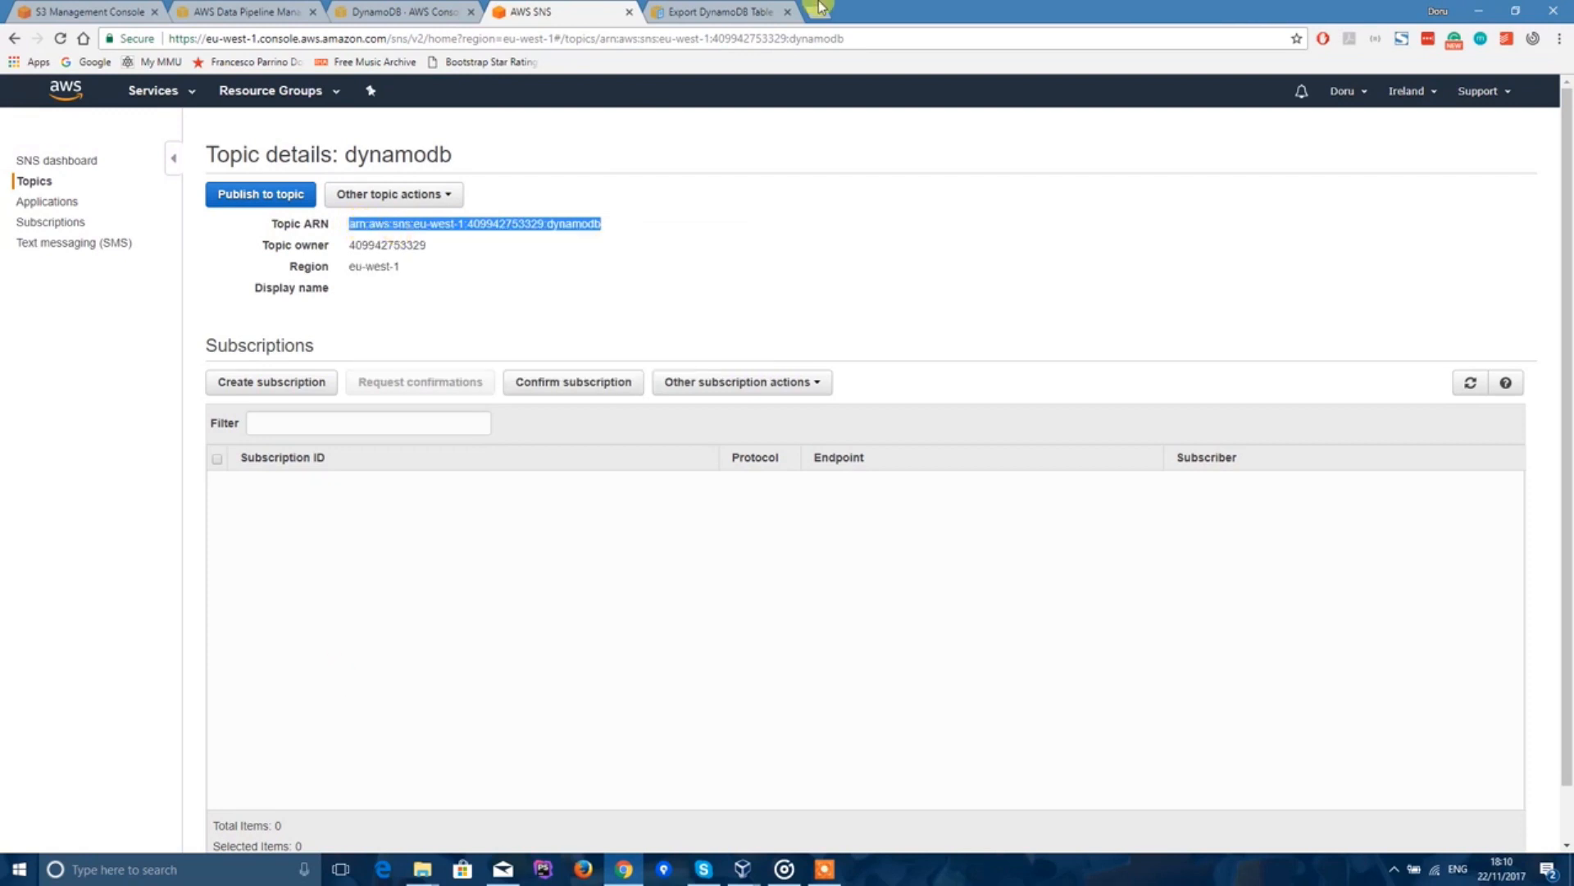
Step: Return to AWS Data Pipeline and paste the copied topic ARN as the Success alarm's Topic Arn
left_click(709, 12)
left_click(344, 10)
left_click(263, 11)
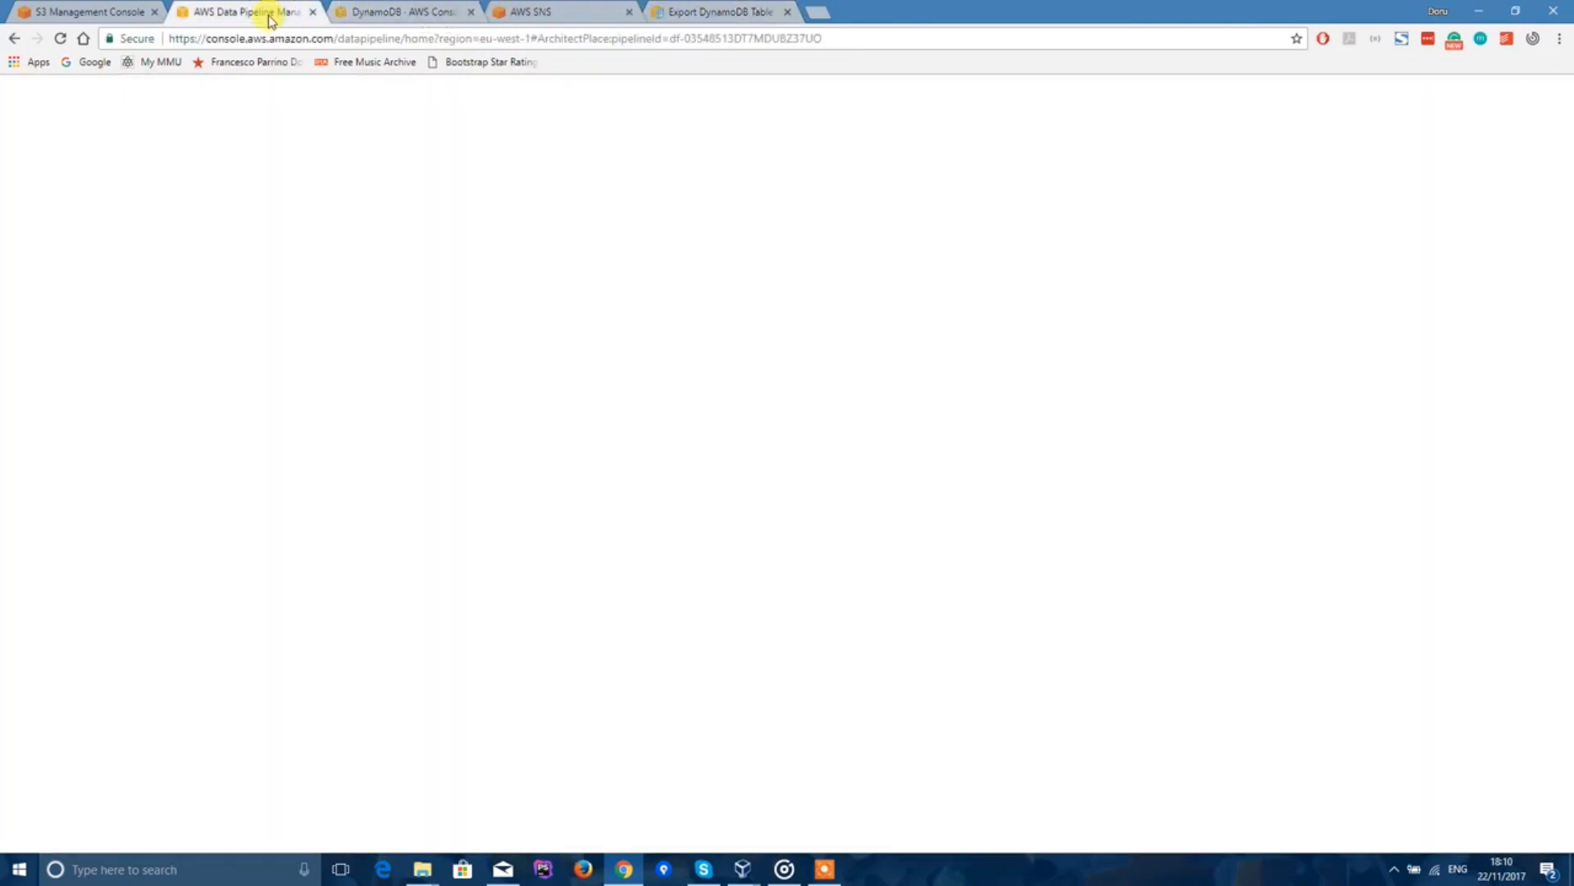
left_click(1167, 462)
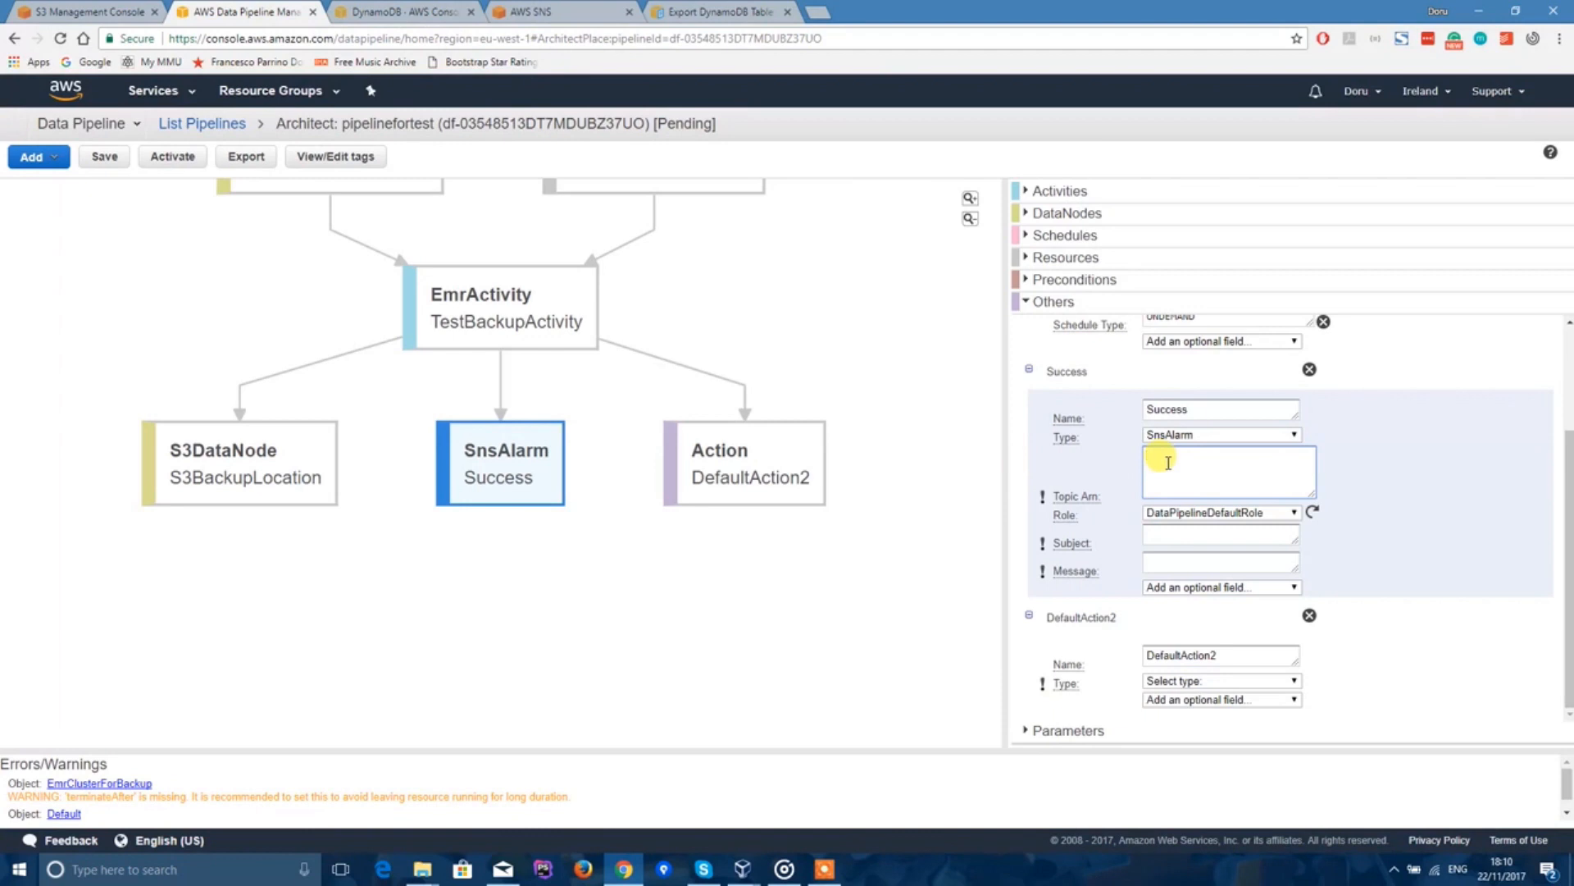
key("ctrl+v")
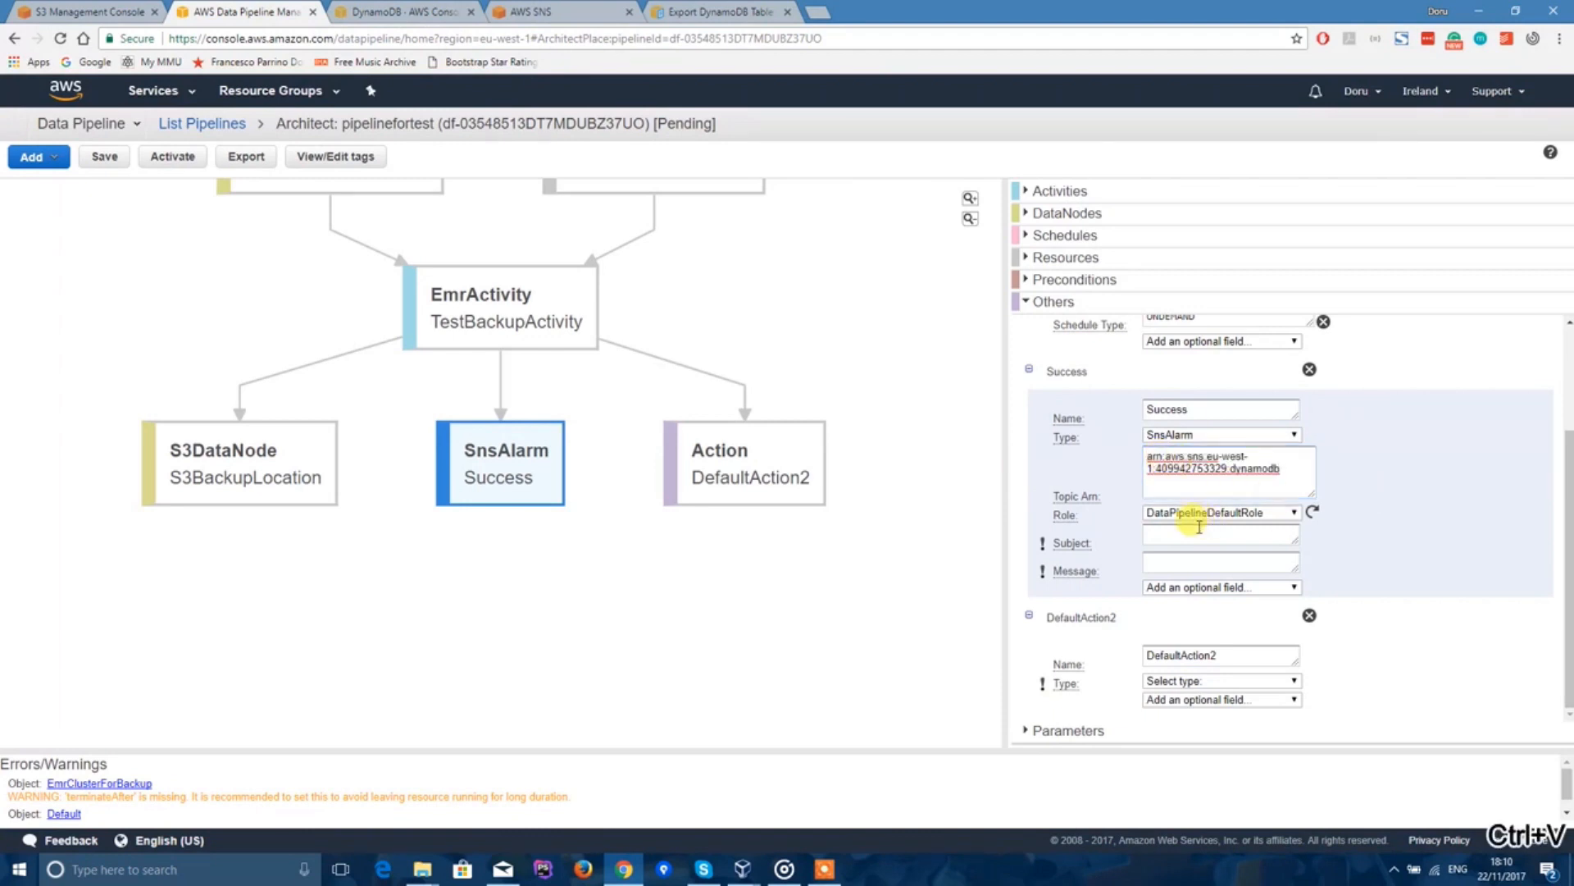
Step: Set the Success alarm's subject to "Success" and its message to "Export Successful"
left_click(1293, 515)
left_click(1292, 518)
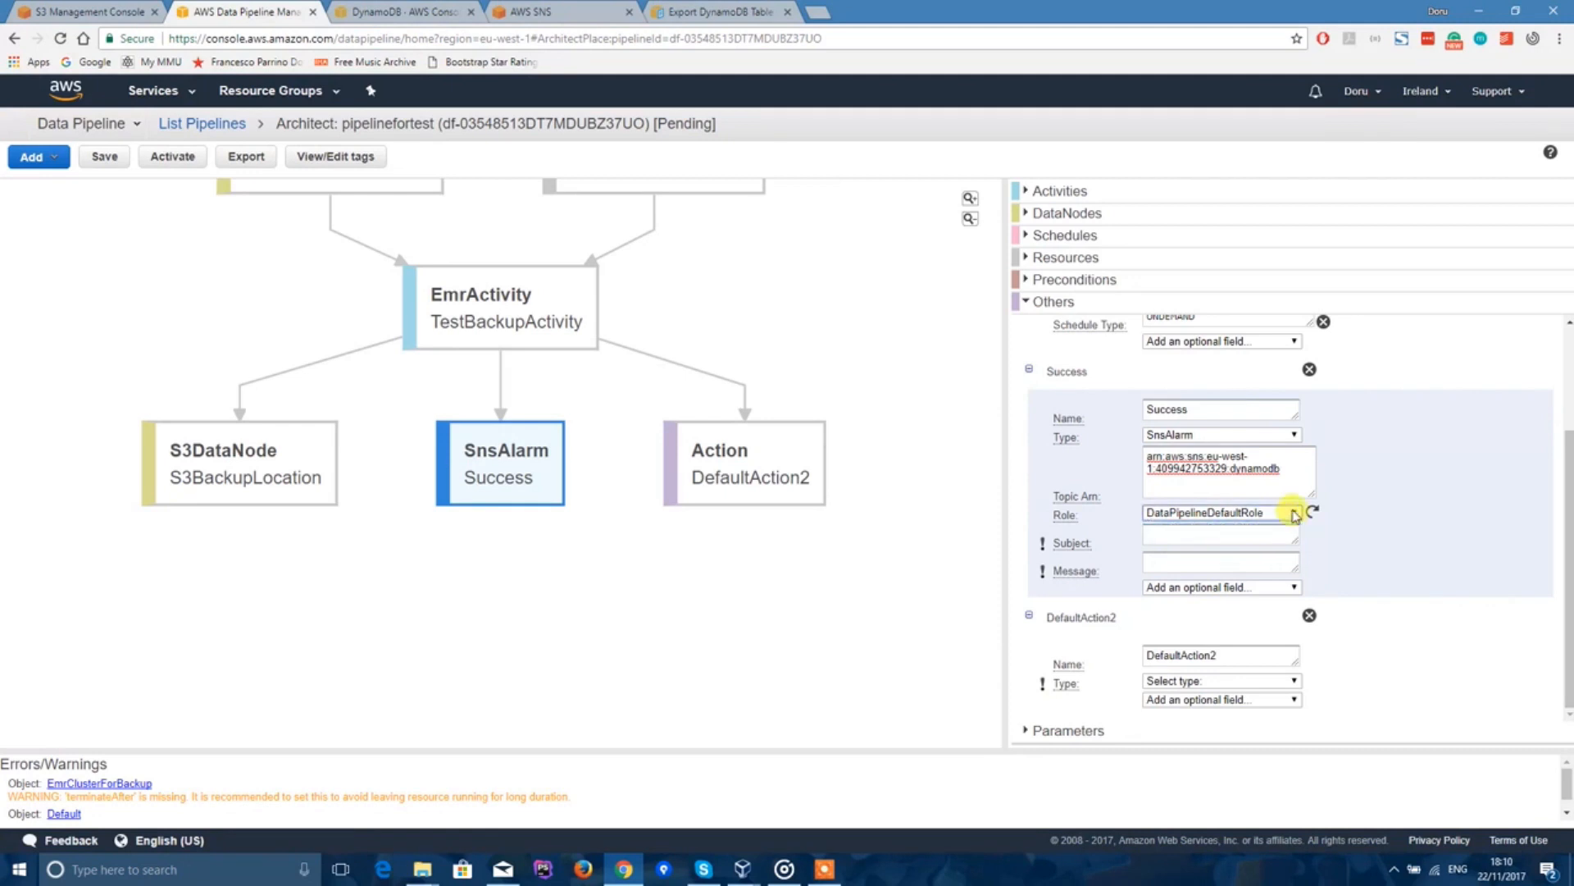
left_click(1212, 534)
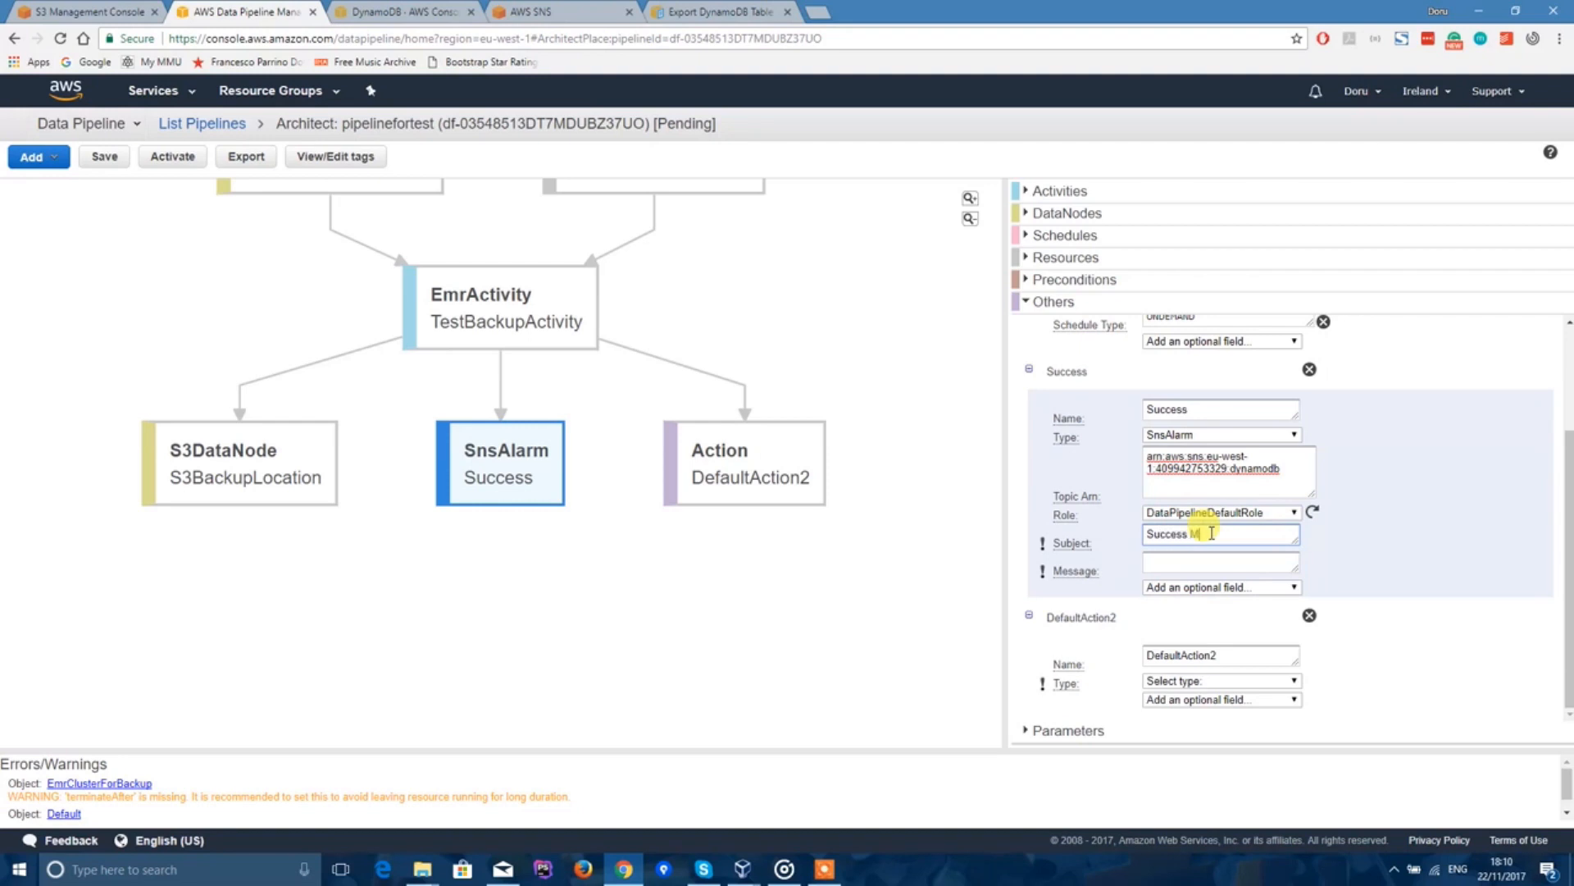
left_click(1196, 564)
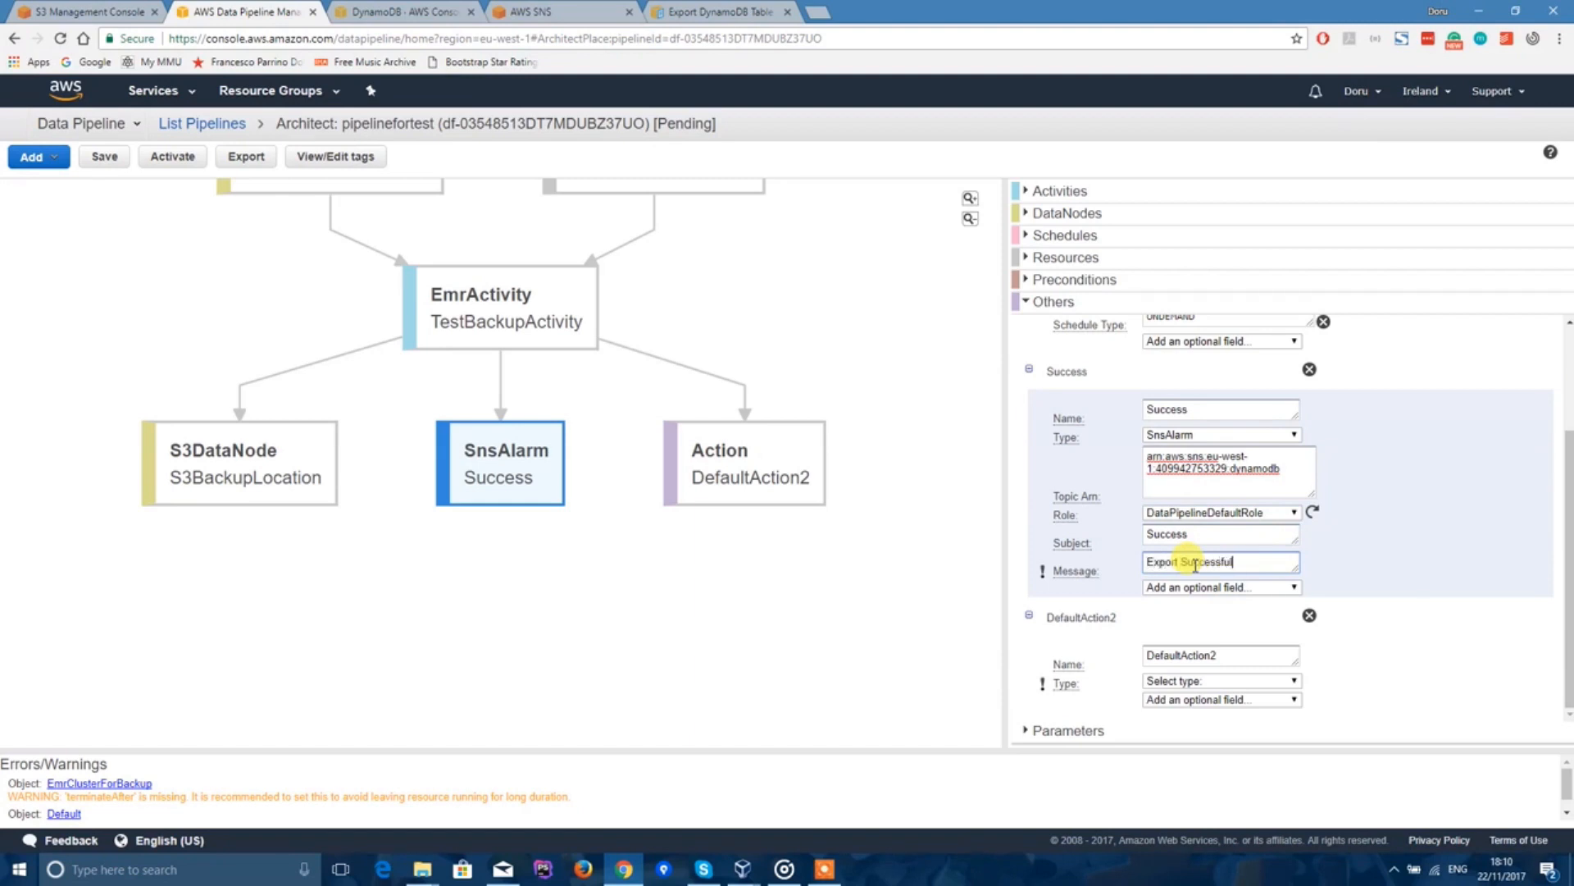
left_click(1374, 559)
left_click(1254, 559)
left_click(1392, 566)
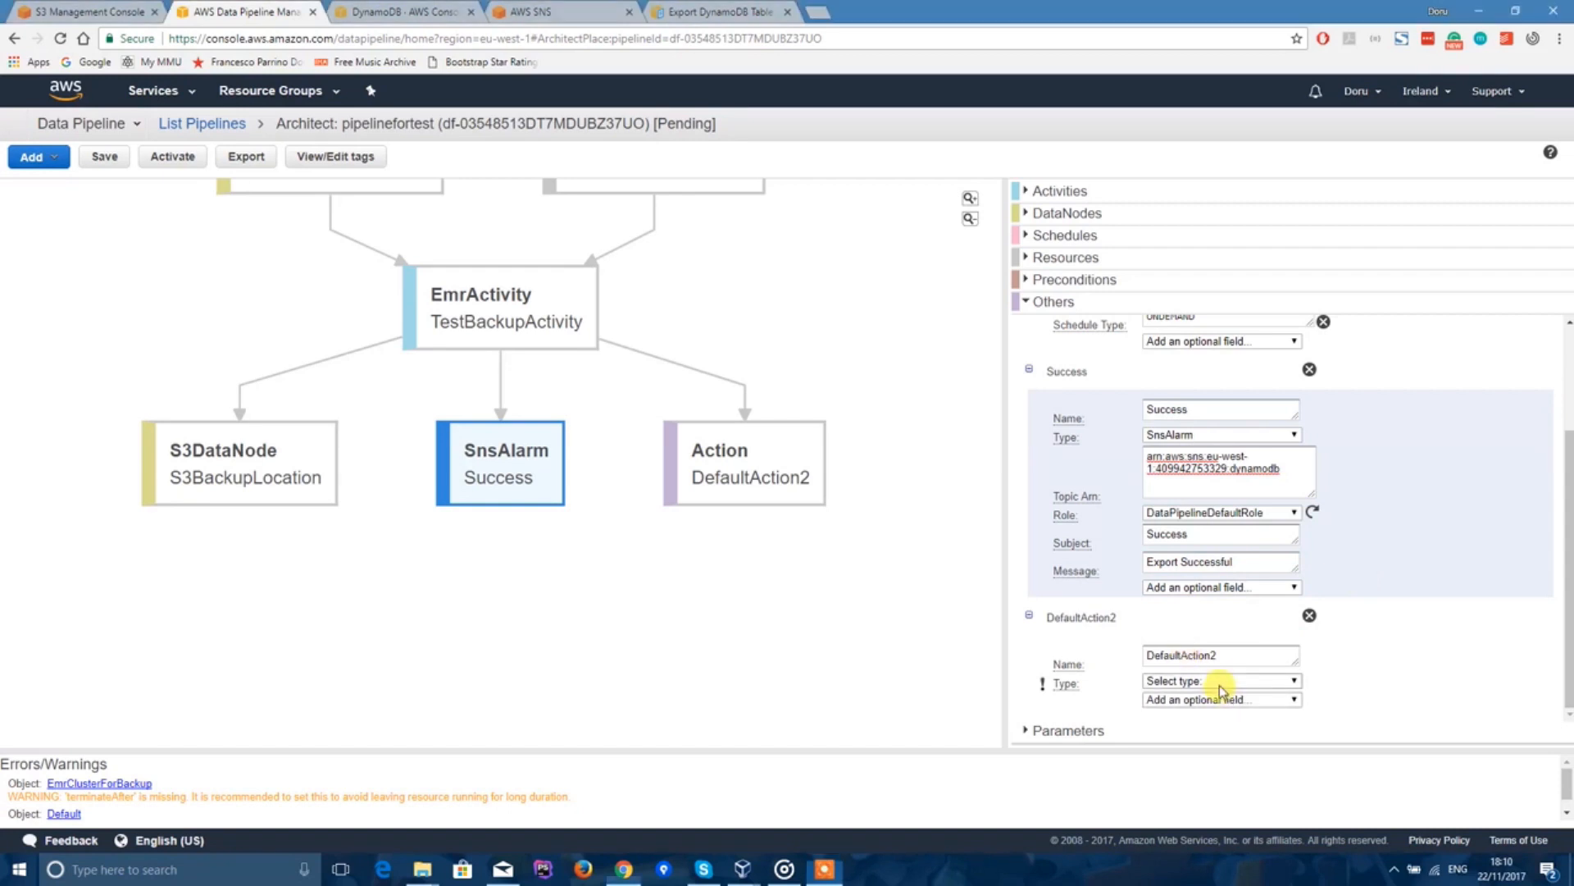
Step: Set the type of DefaultAction2 to SnsAlarm and paste the copied topic ARN as its Topic Arn
left_click(1213, 681)
left_click(1172, 709)
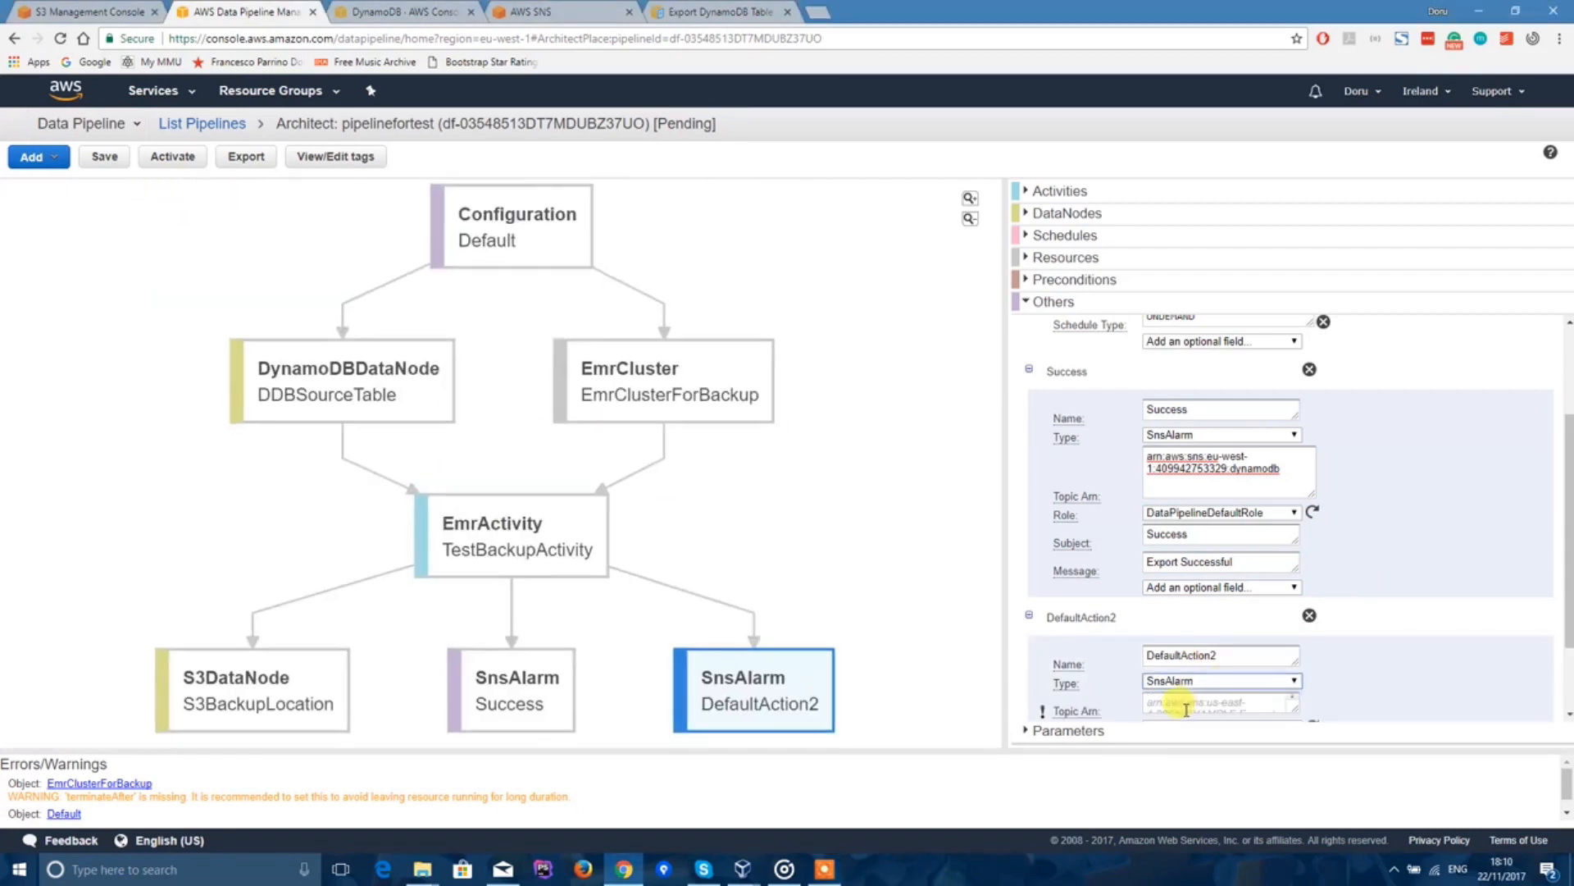
scroll(1330, 668, "down", 1)
left_click(1185, 601)
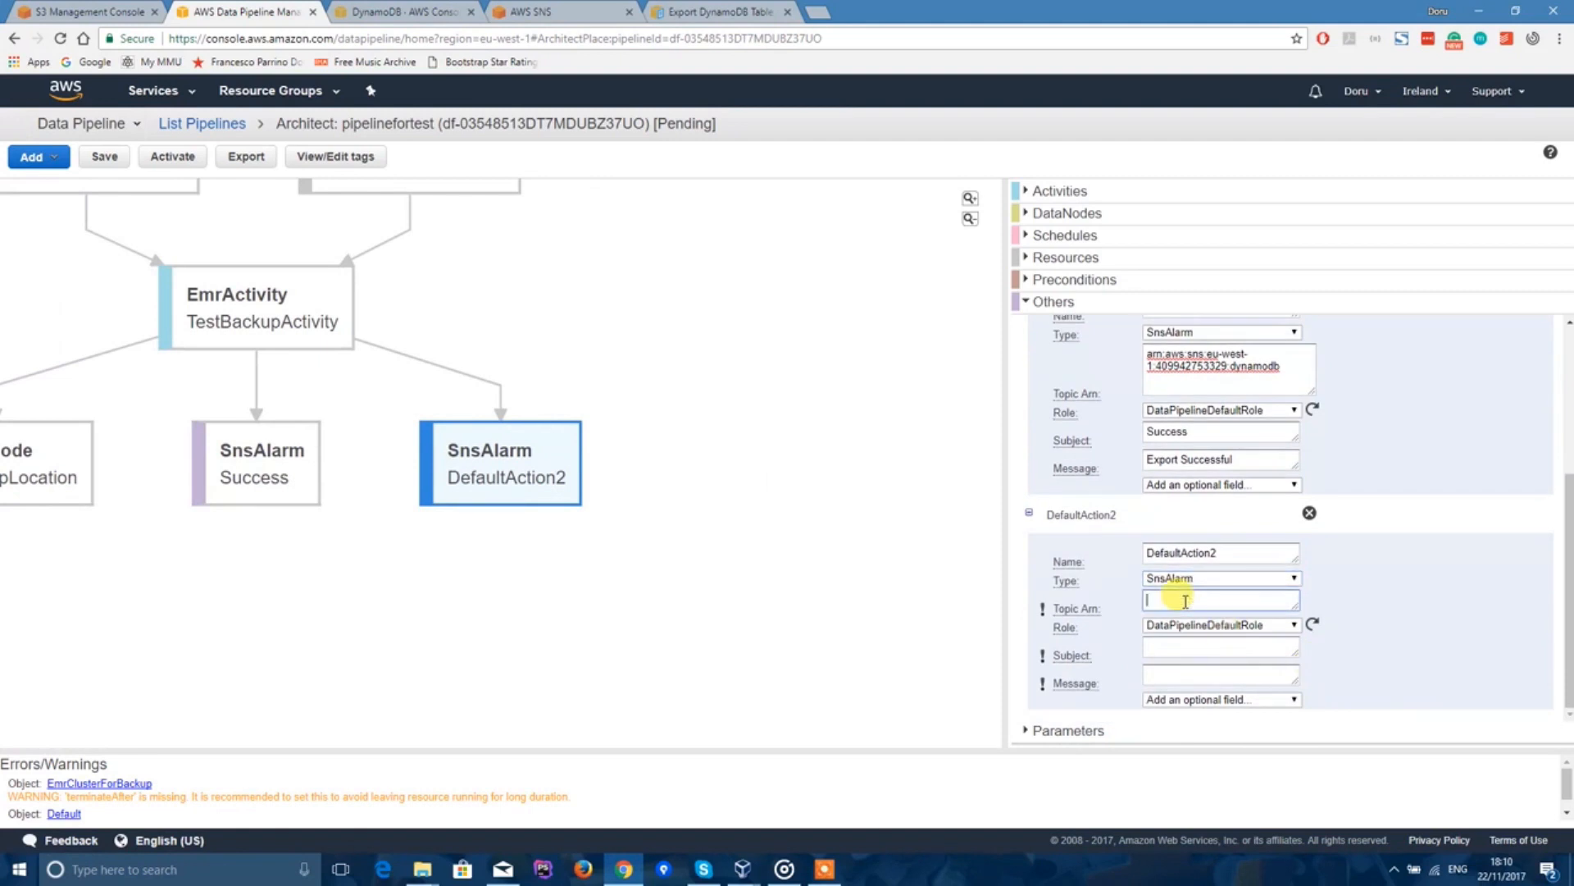
key("ctrl+v")
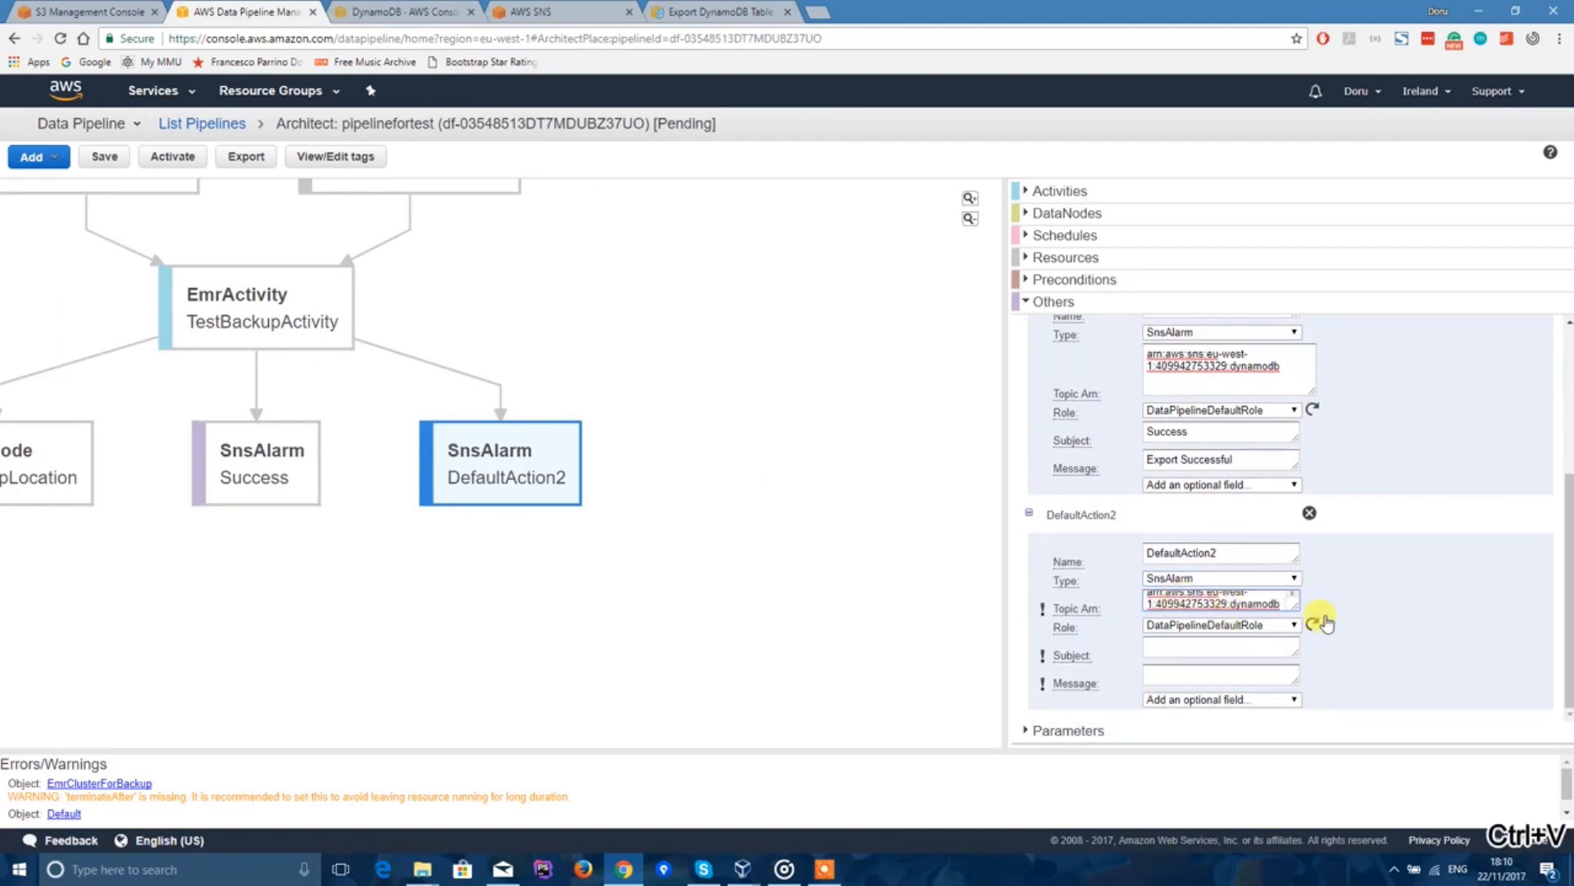
left_click_drag(1304, 623, 1329, 643)
scroll(1374, 608, "down", 1)
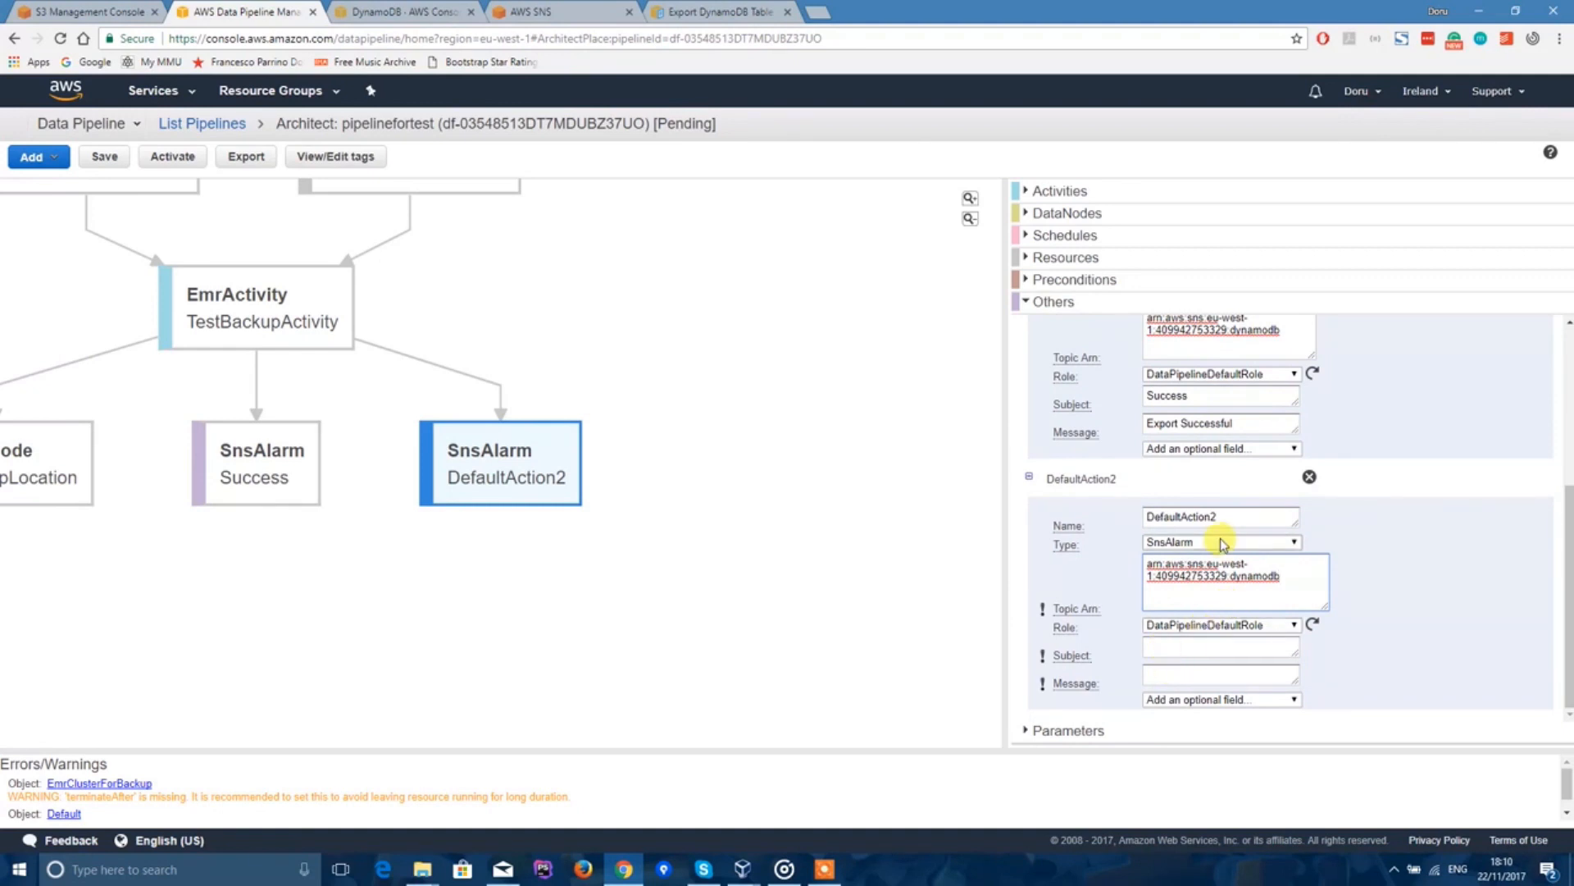
Step: Rename the DefaultAction2 alarm as FailureSnsAlaram
left_click(1156, 518)
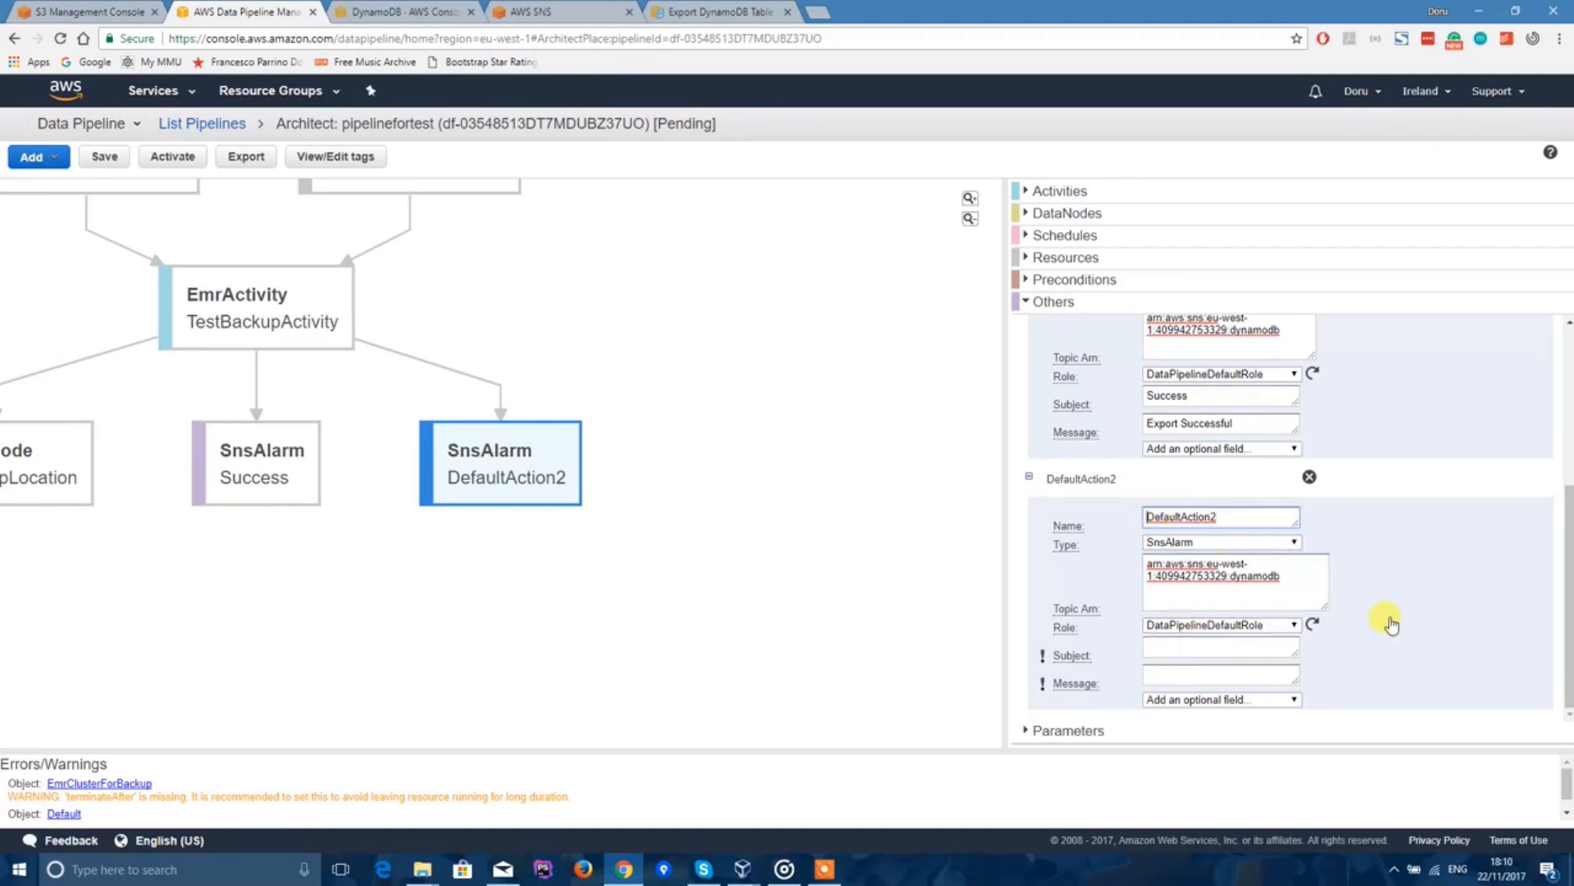
type("ilure")
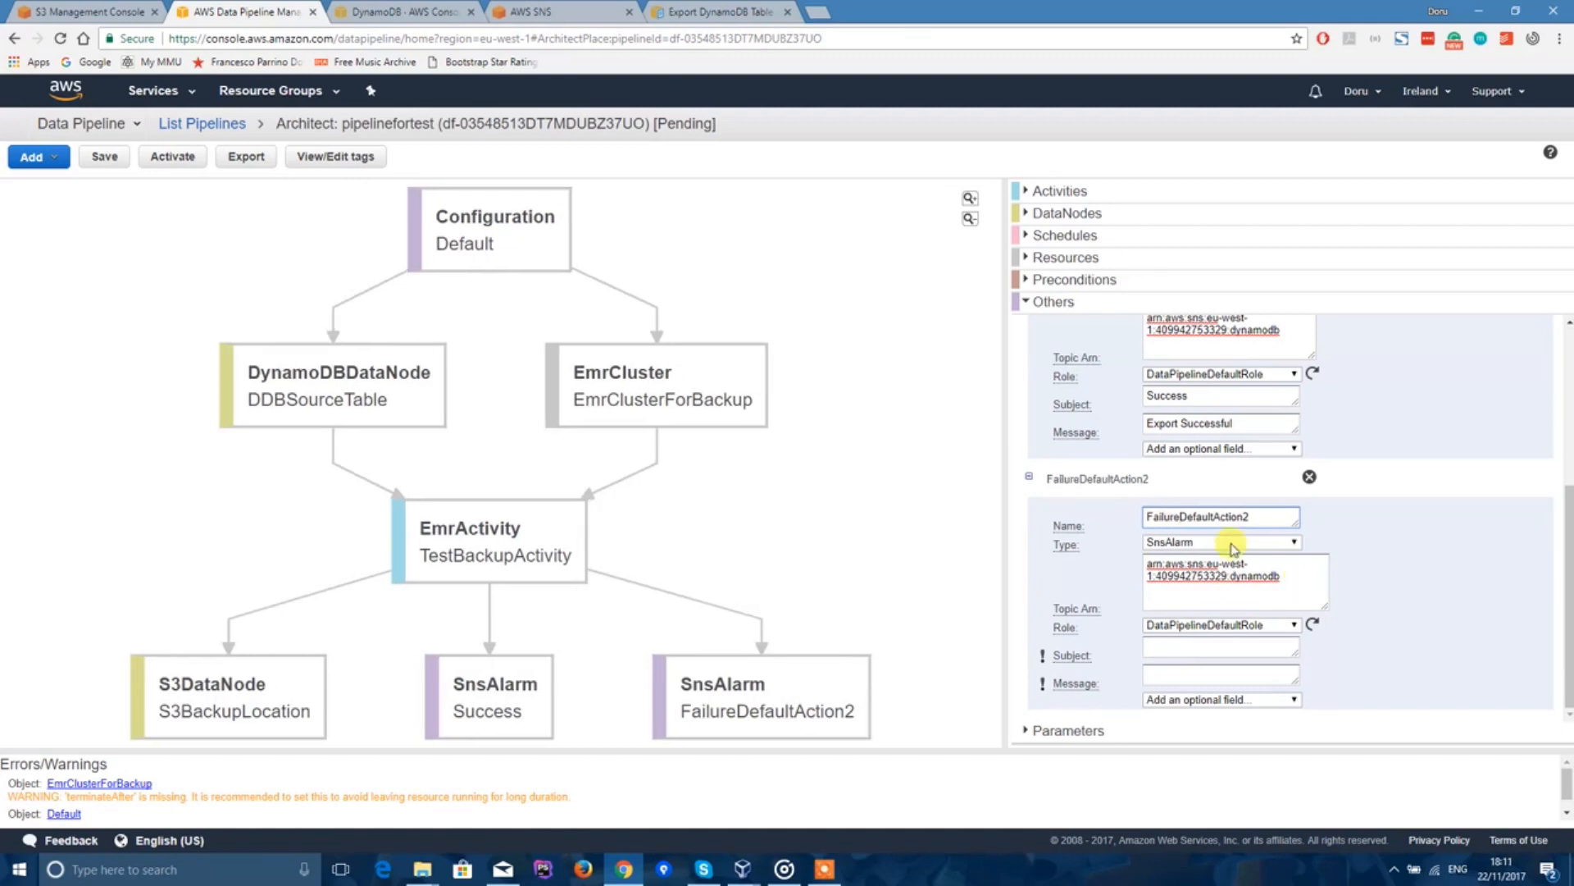
left_click(1199, 518)
left_click_drag(1199, 518, 1261, 517)
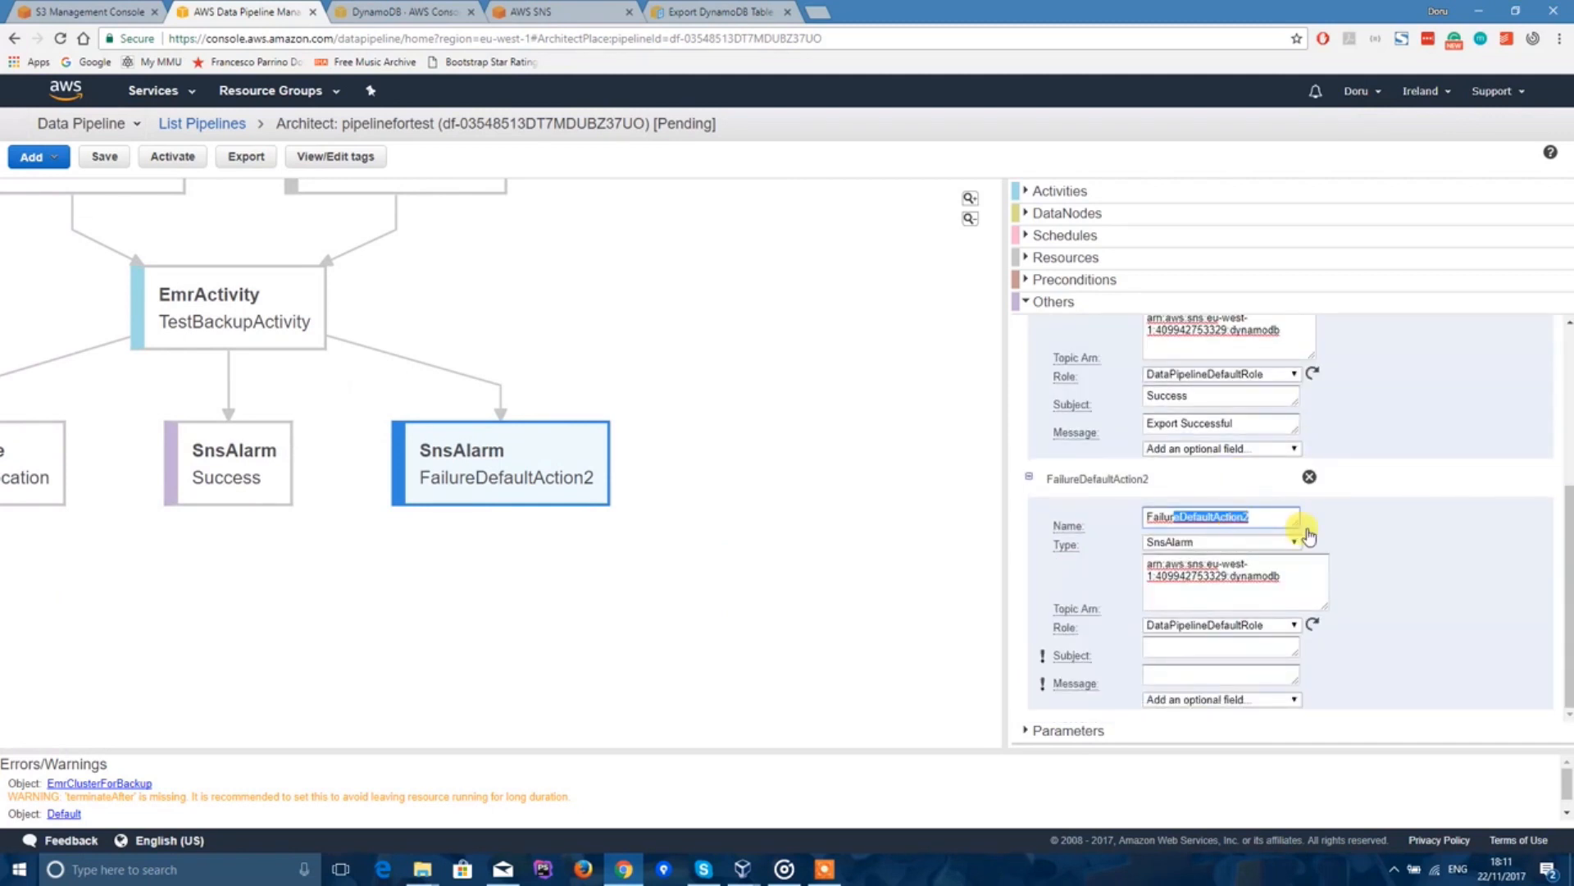
key("BackSpace")
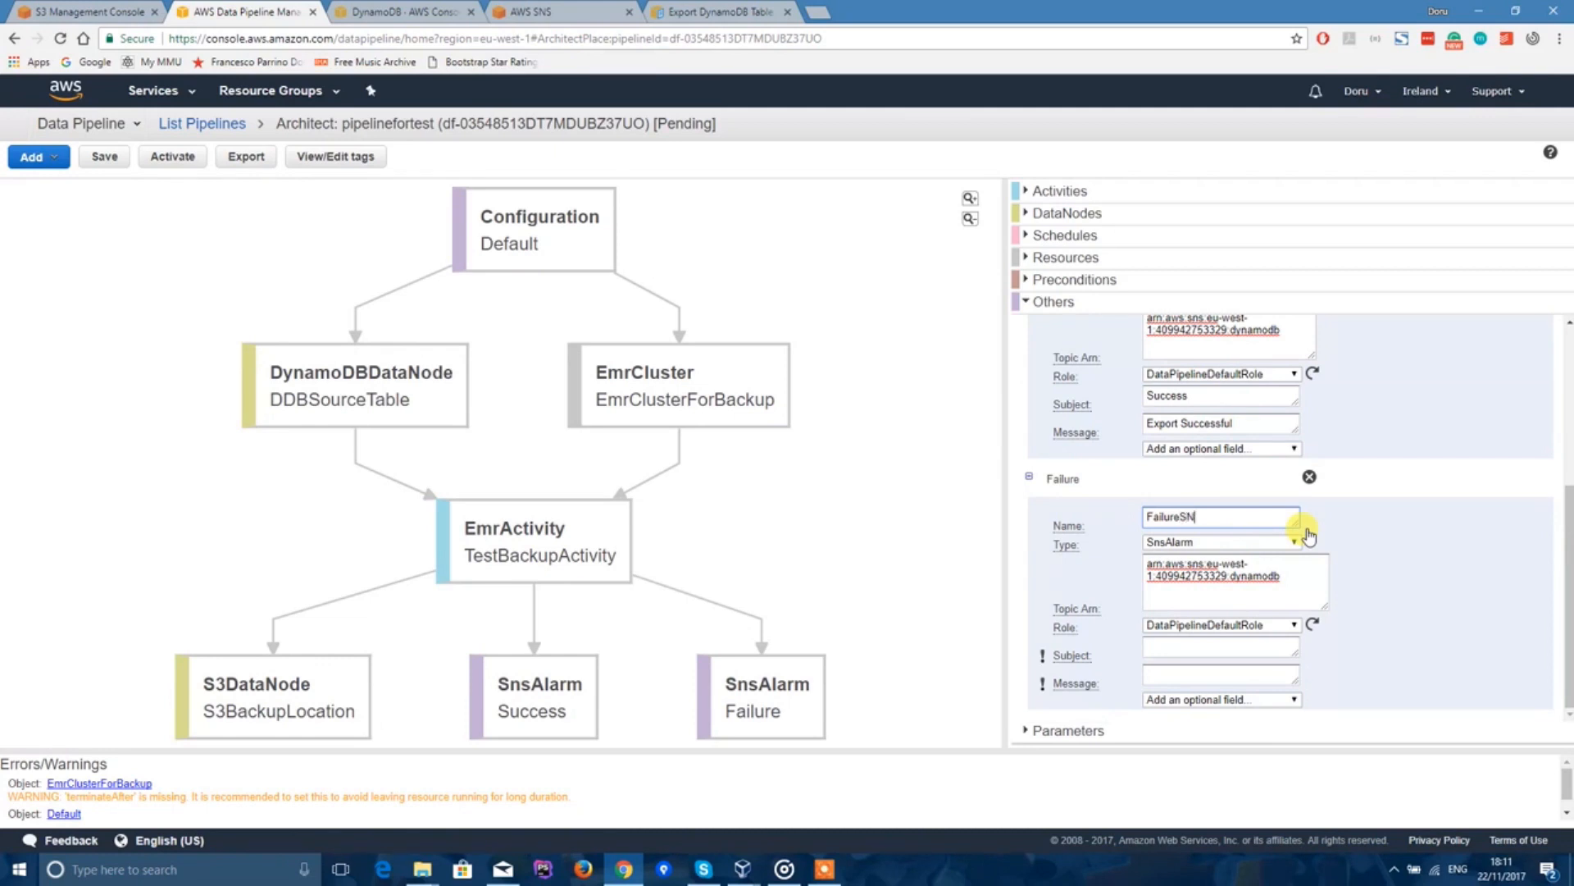
type("sAL")
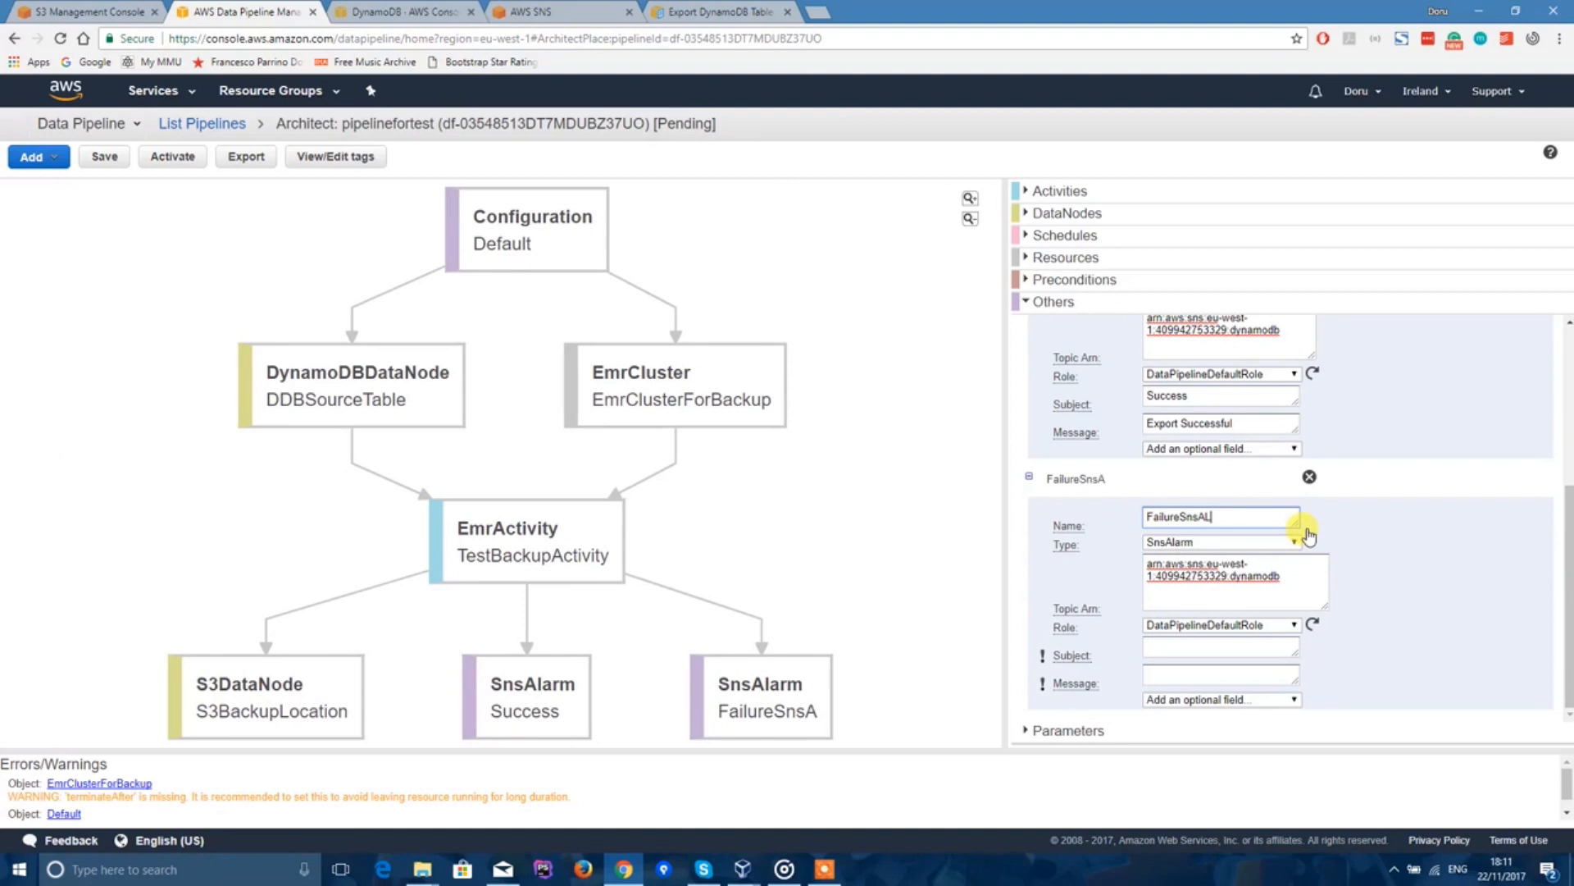
type("larm")
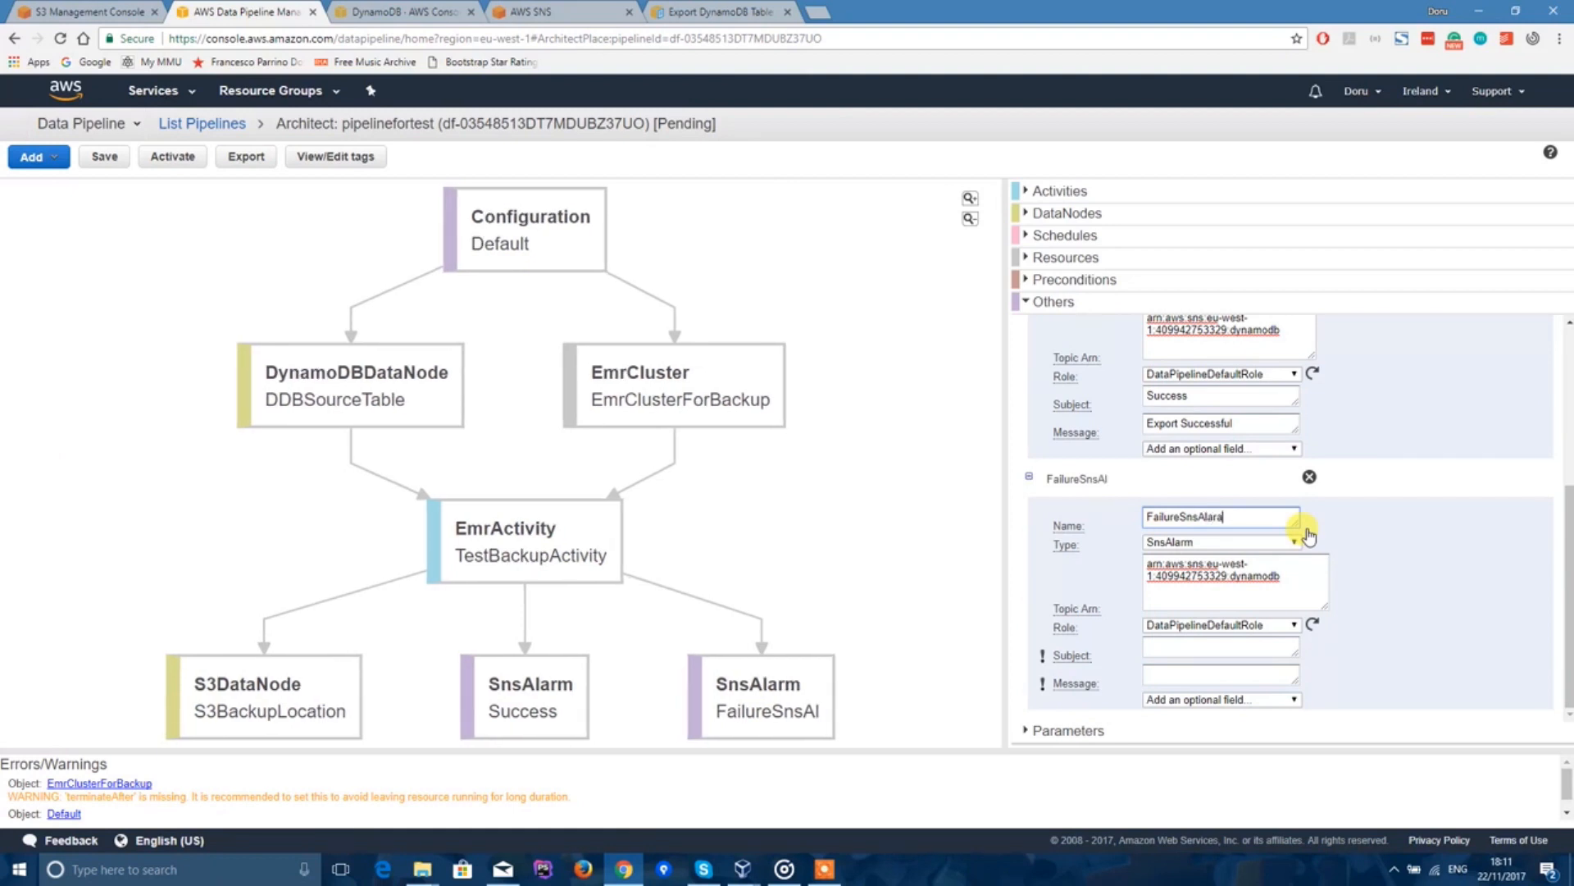
left_click(1507, 590)
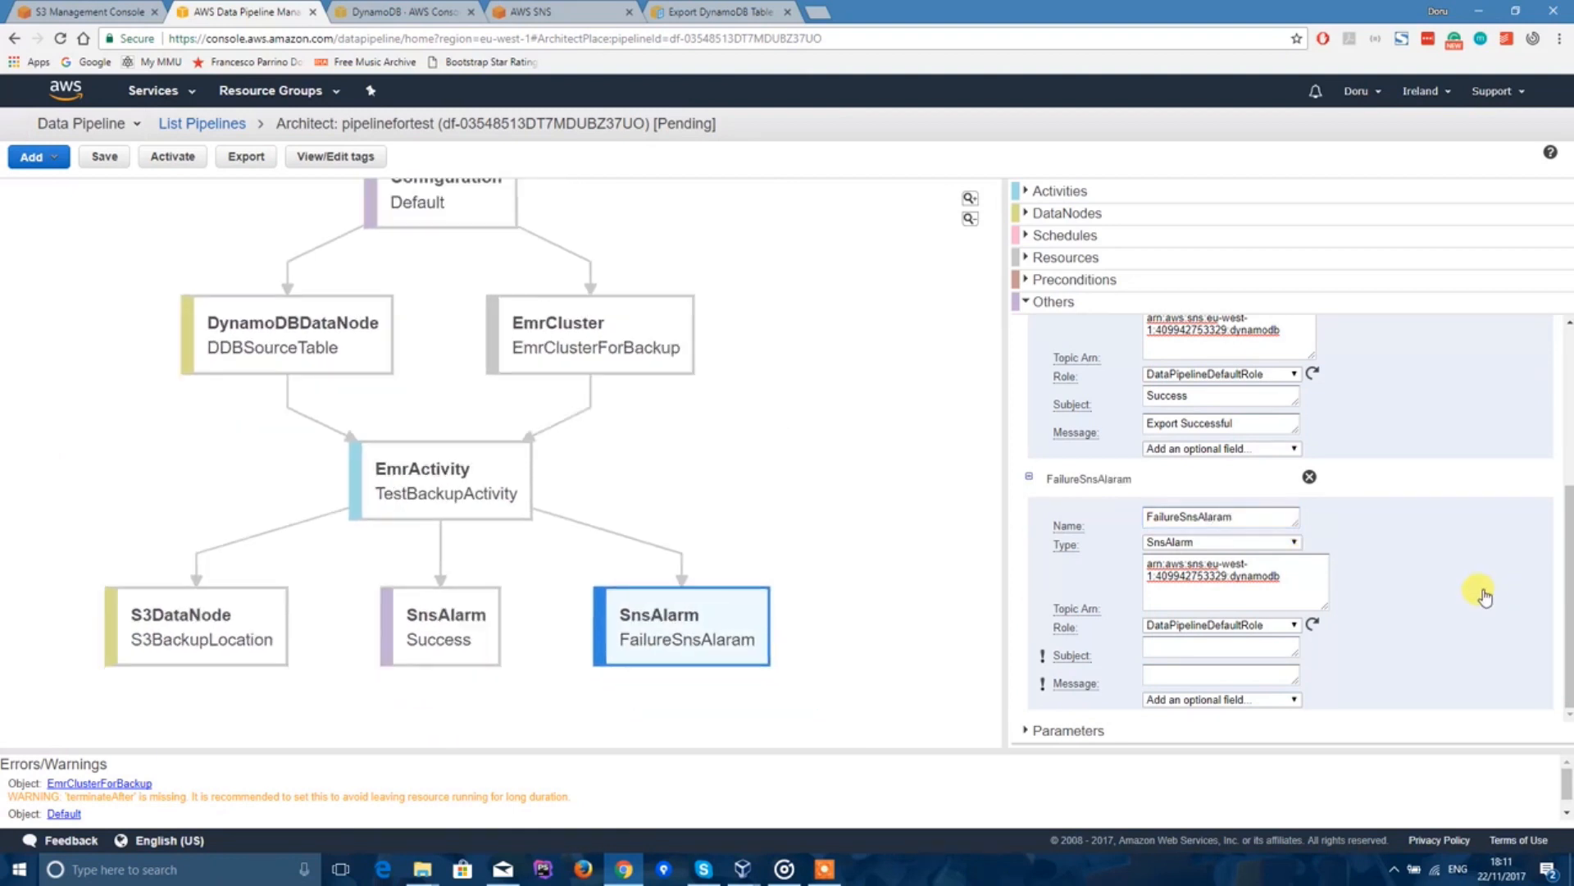
Step: Rename the Success alarm as SuccessSnsAlaram
scroll(1419, 578, "up", 2)
left_click(1201, 434)
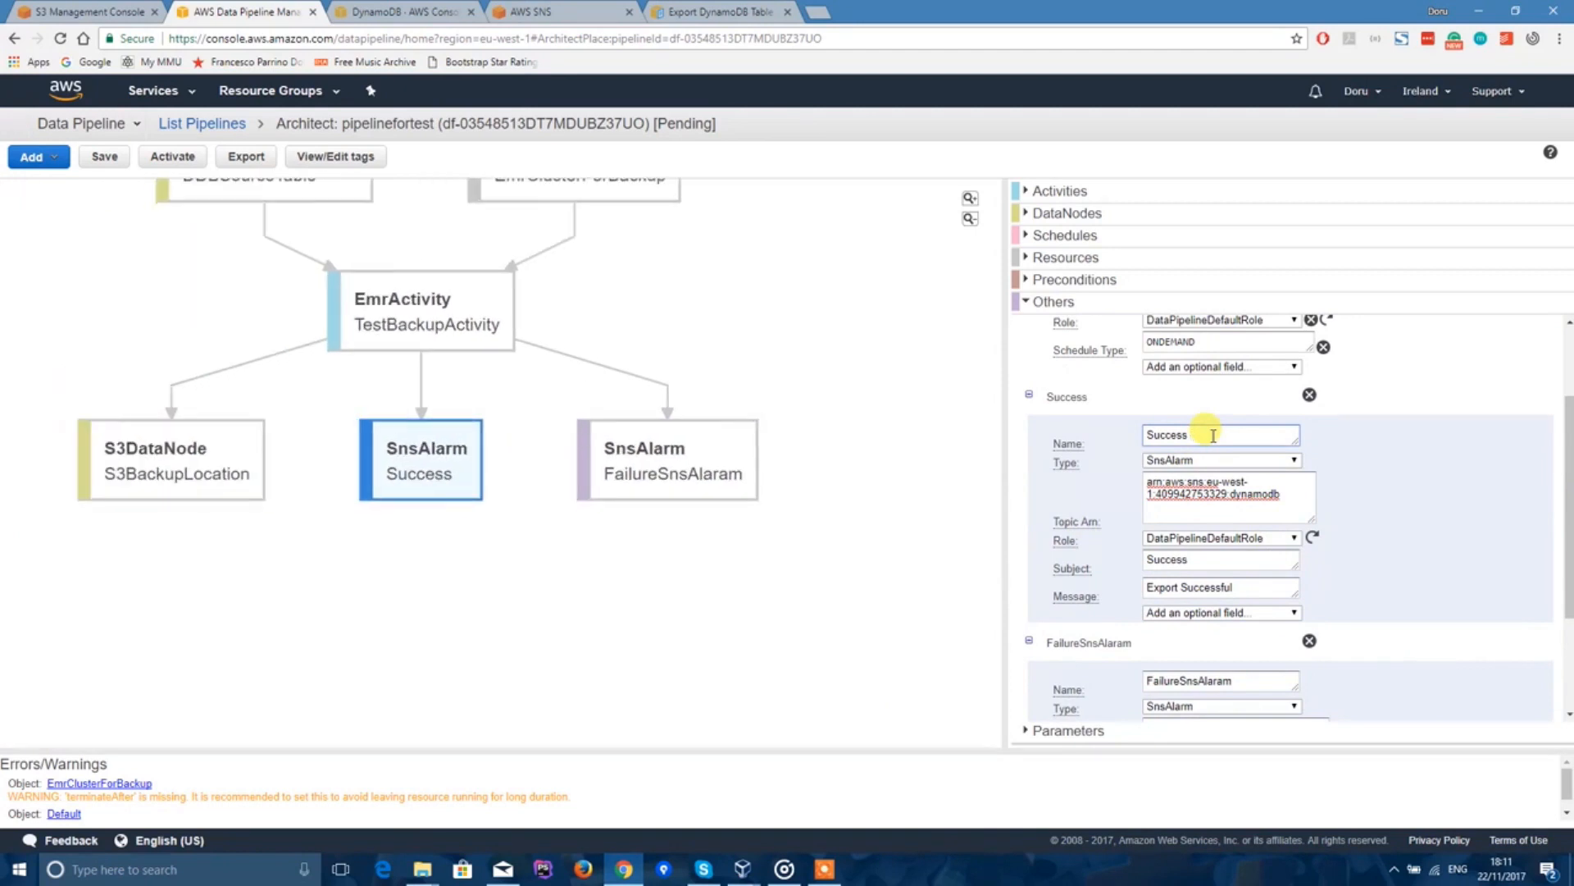
type("SnsA")
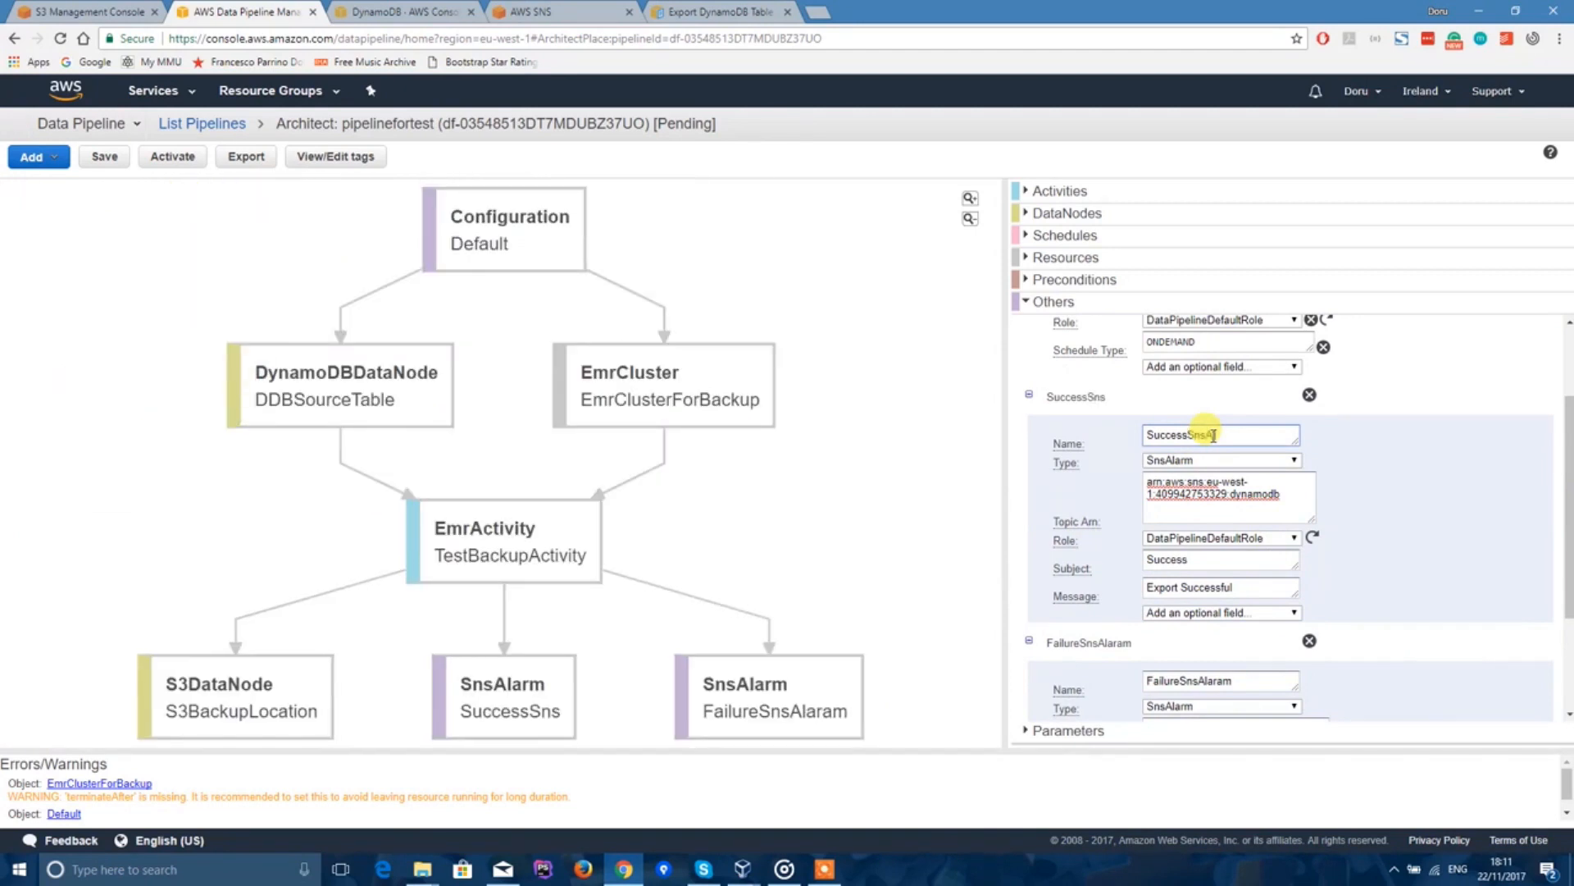
left_click(1377, 508)
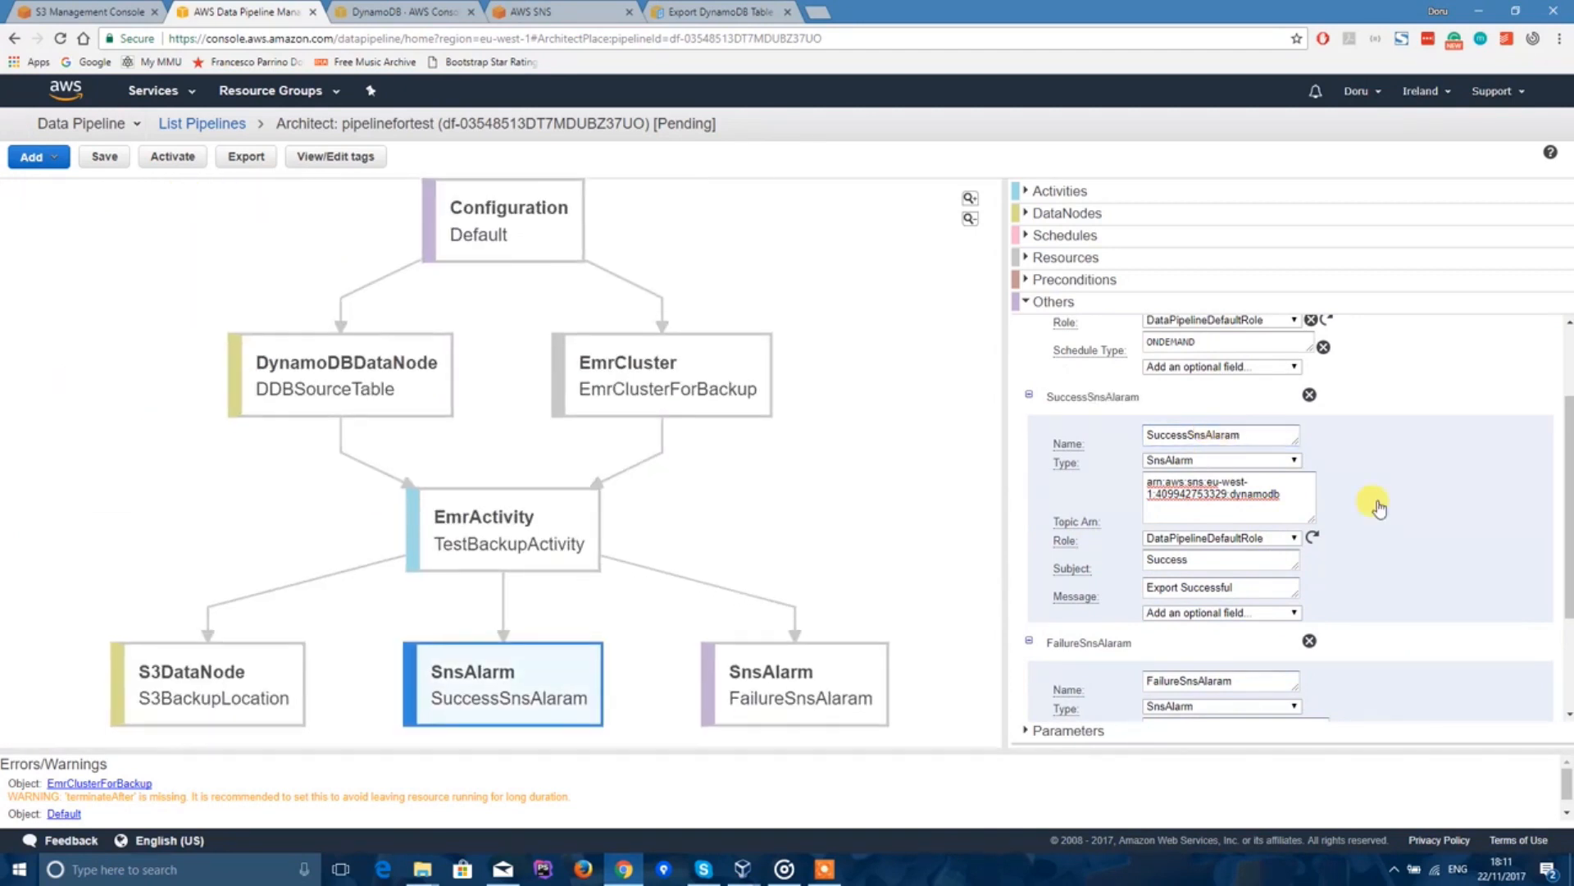
Step: Set the FailureSnsAlaram alarm's subject to "Failure" and its message to "Oh no. failure"
scroll(1377, 508, "down", 2)
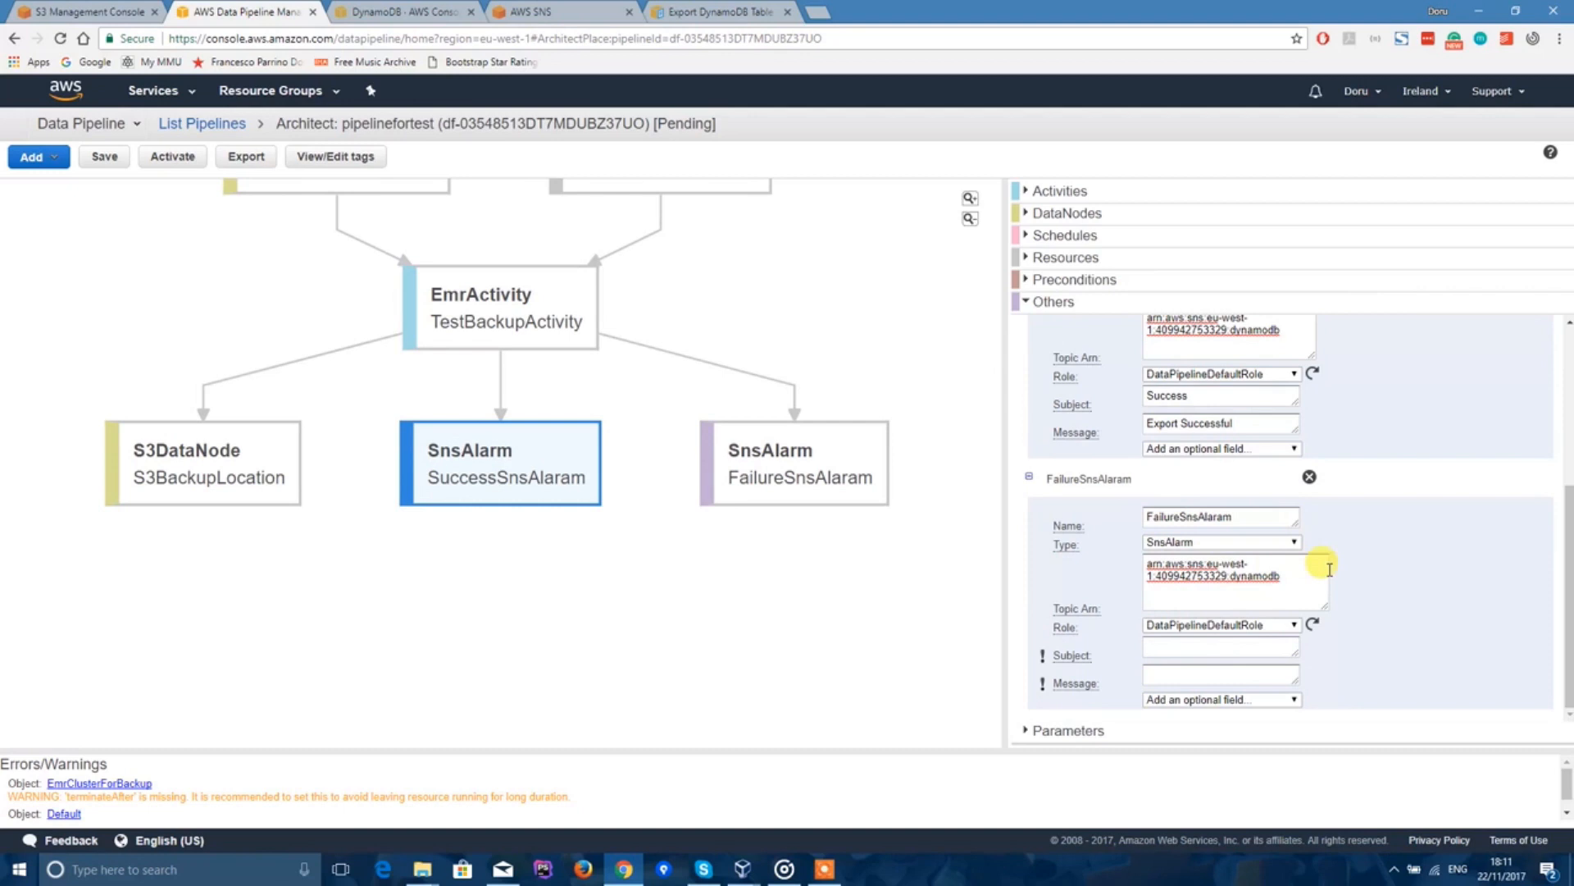
left_click(1206, 647)
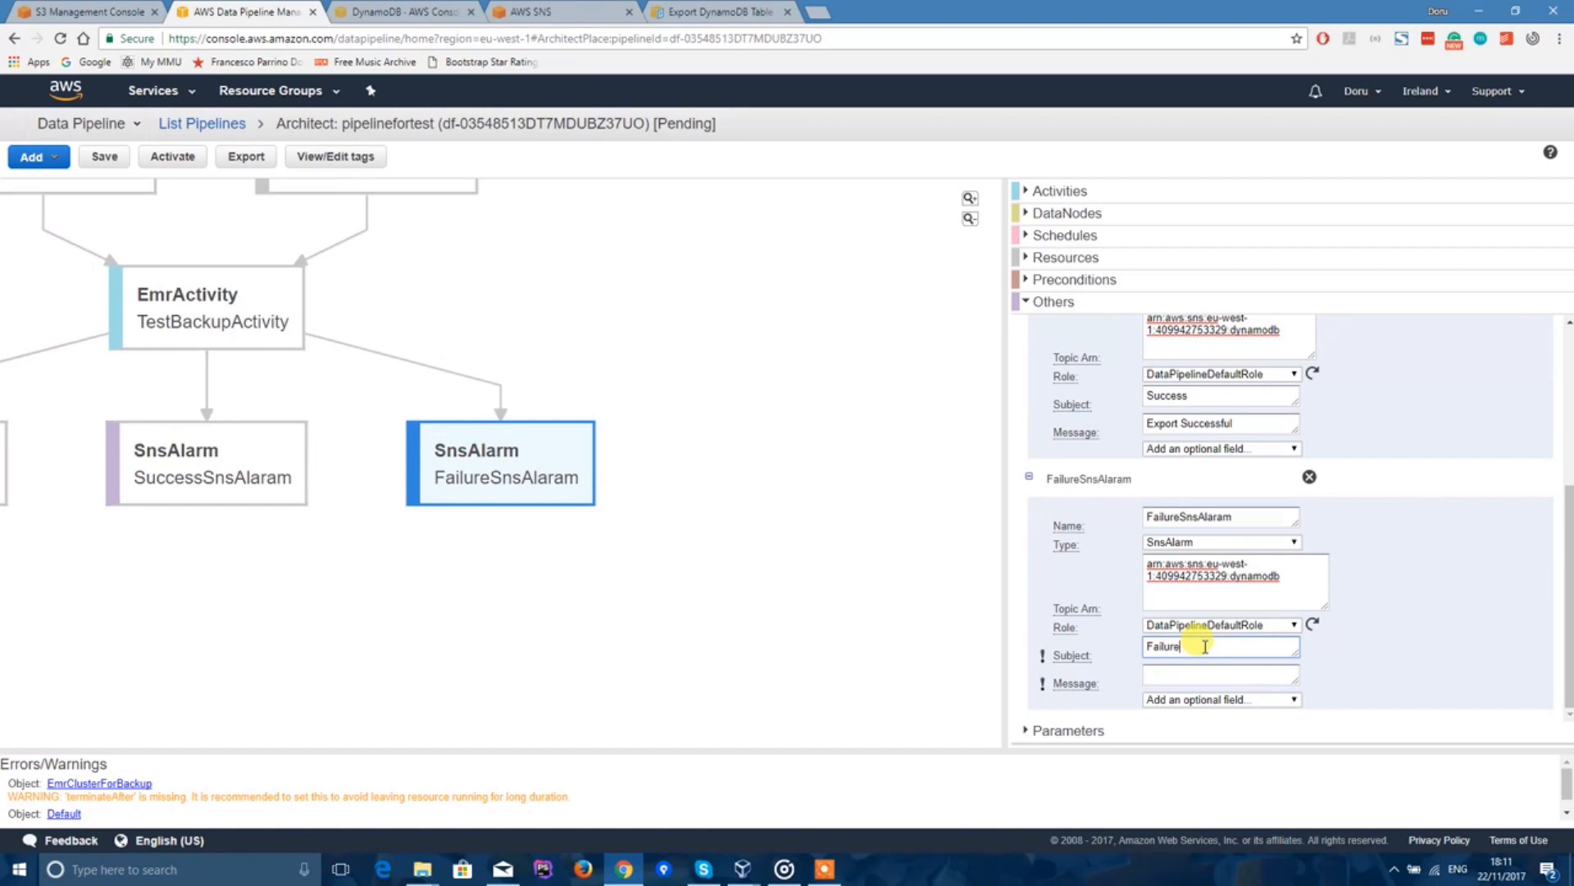
key("Tab")
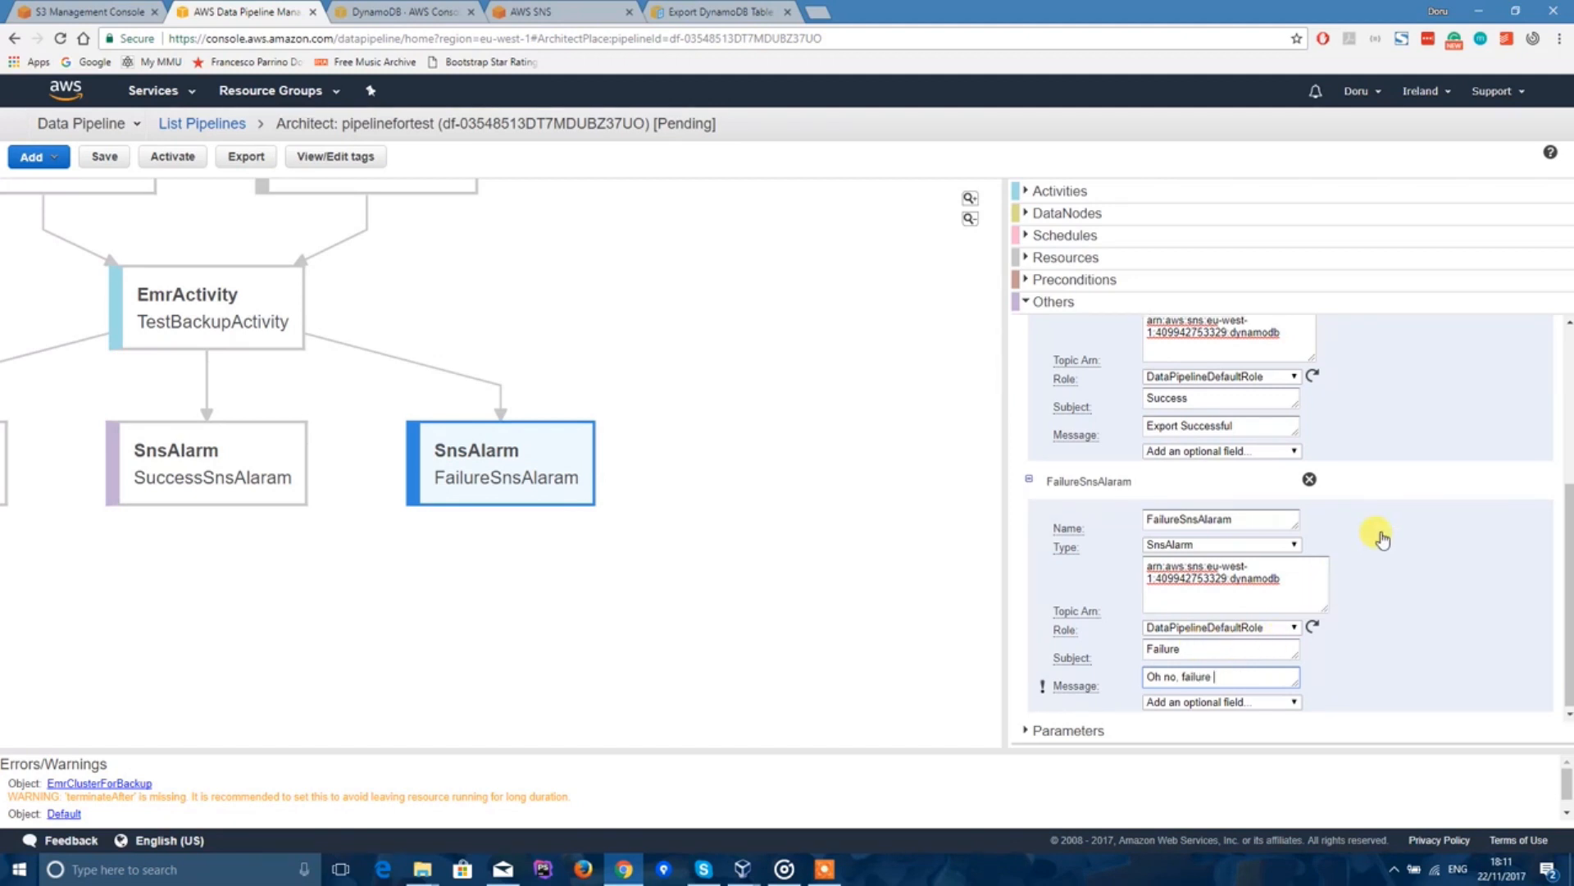
scroll(1383, 537, "up", 4)
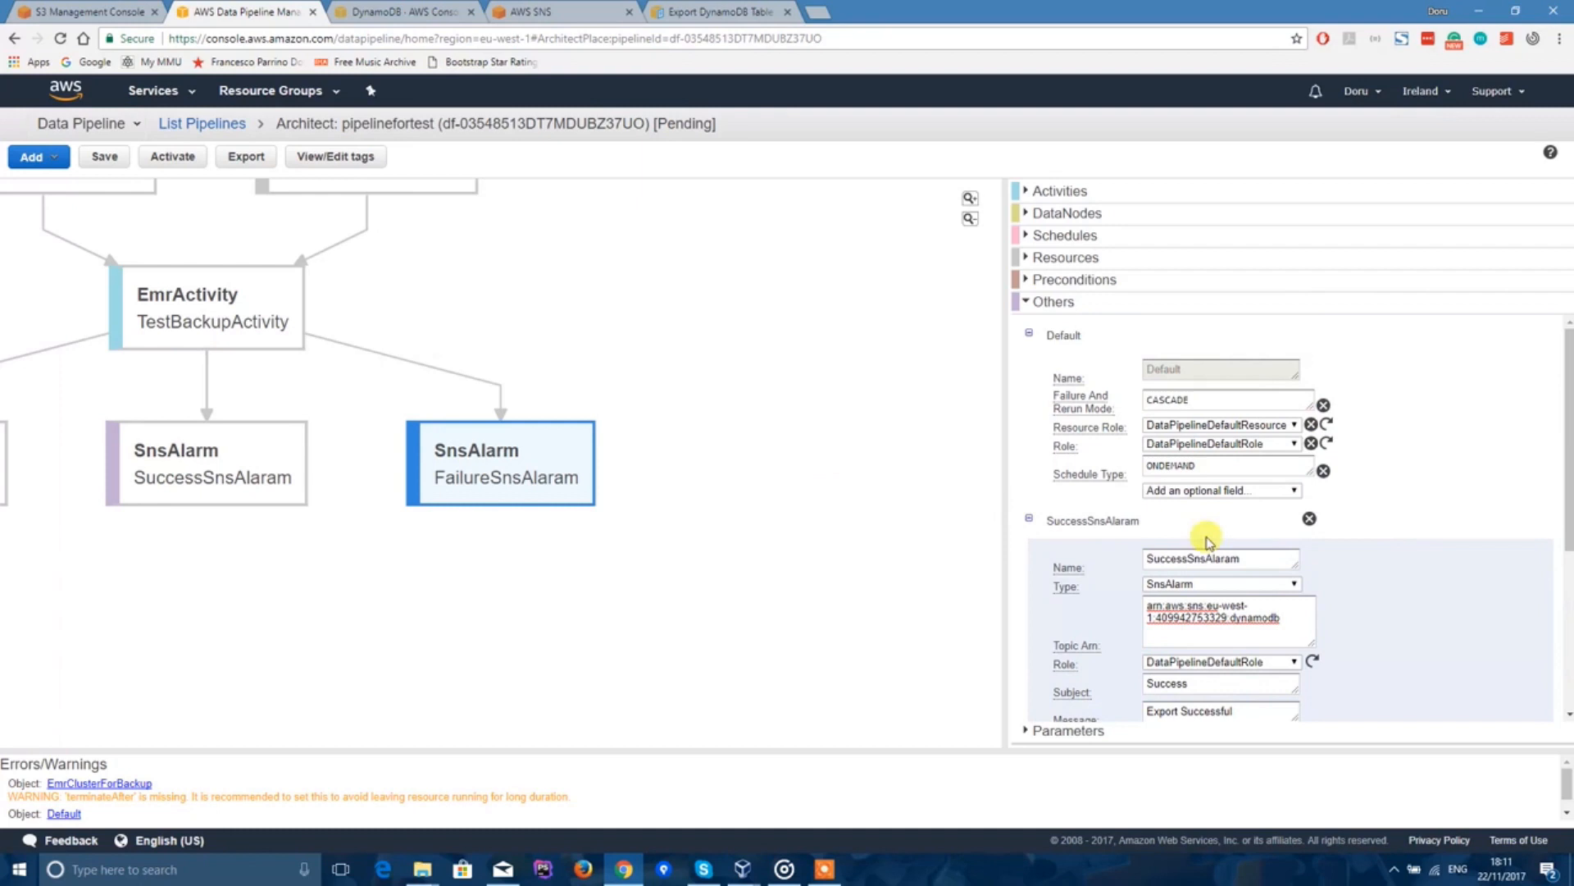
Step: Save and activate the pipeline, and refresh its execution details
left_click(104, 157)
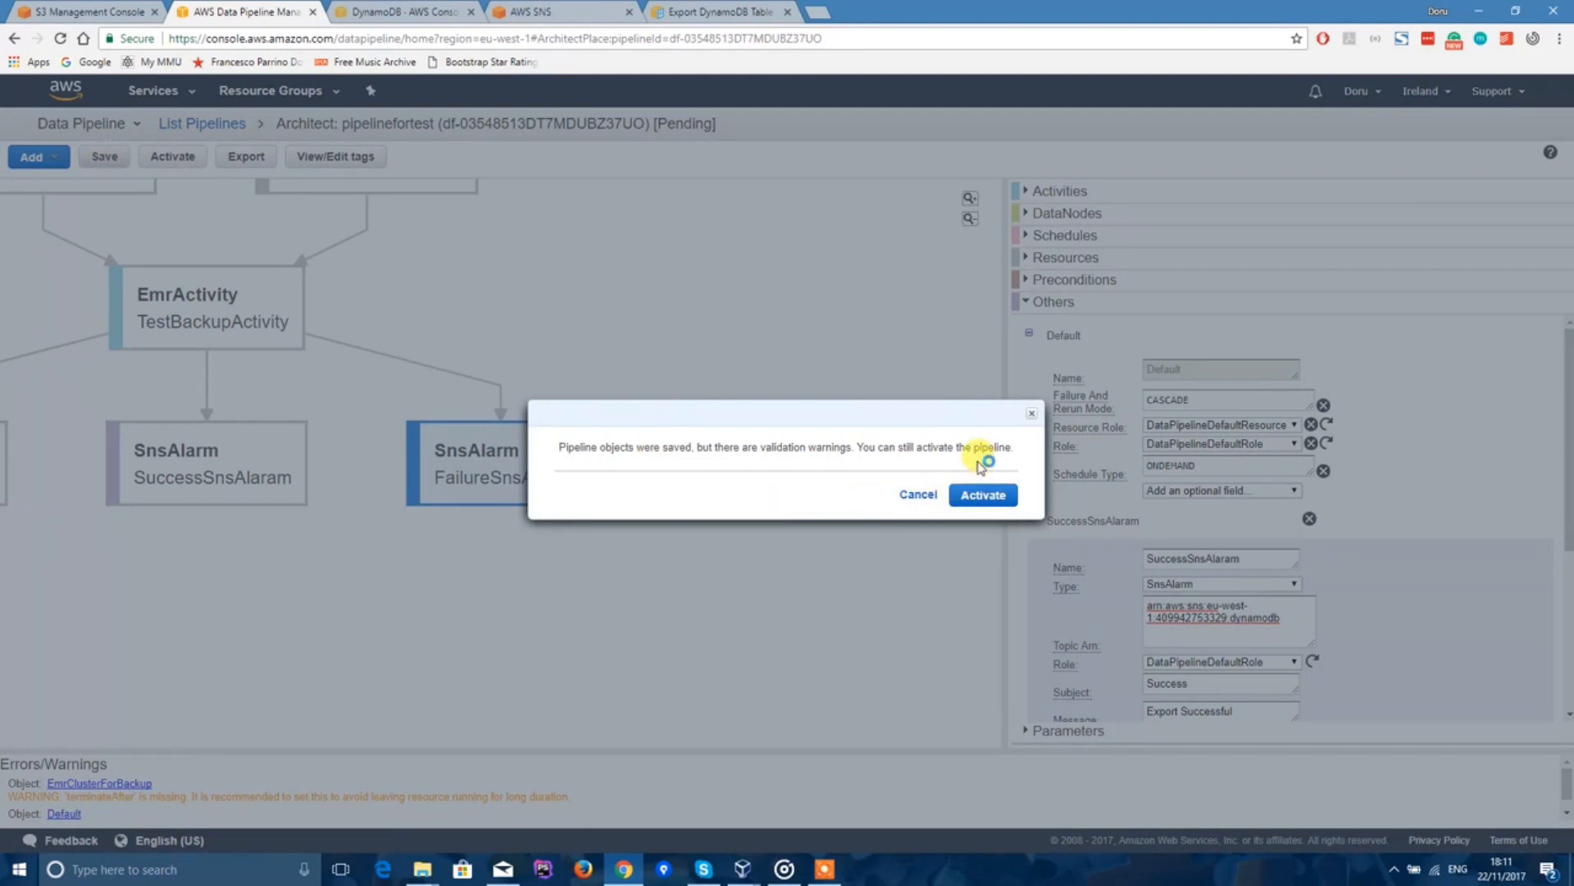
left_click(984, 493)
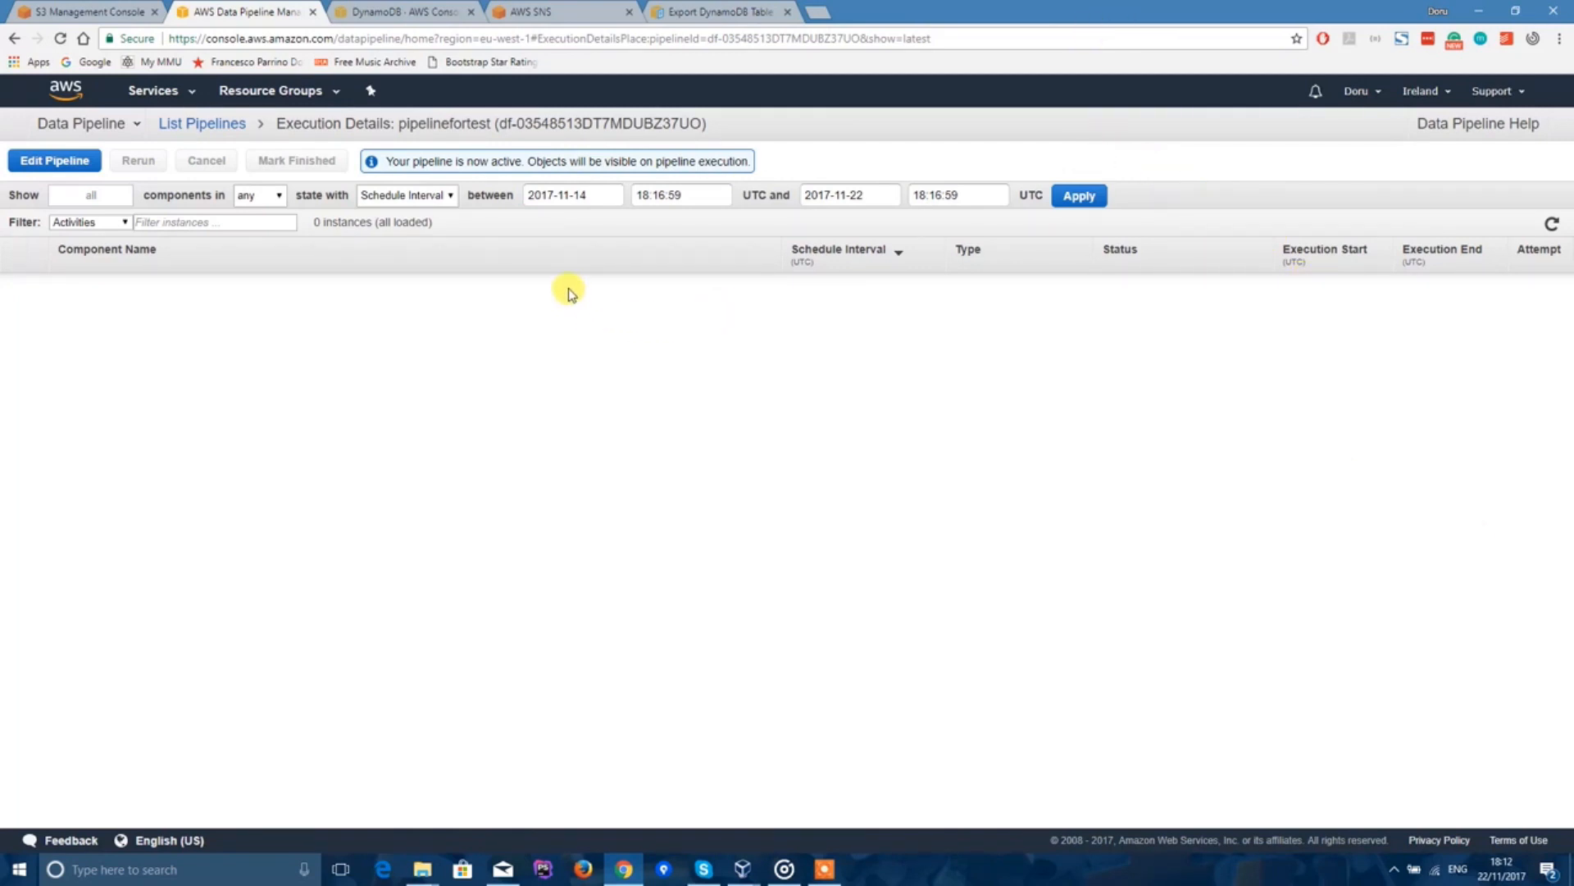
left_click(62, 39)
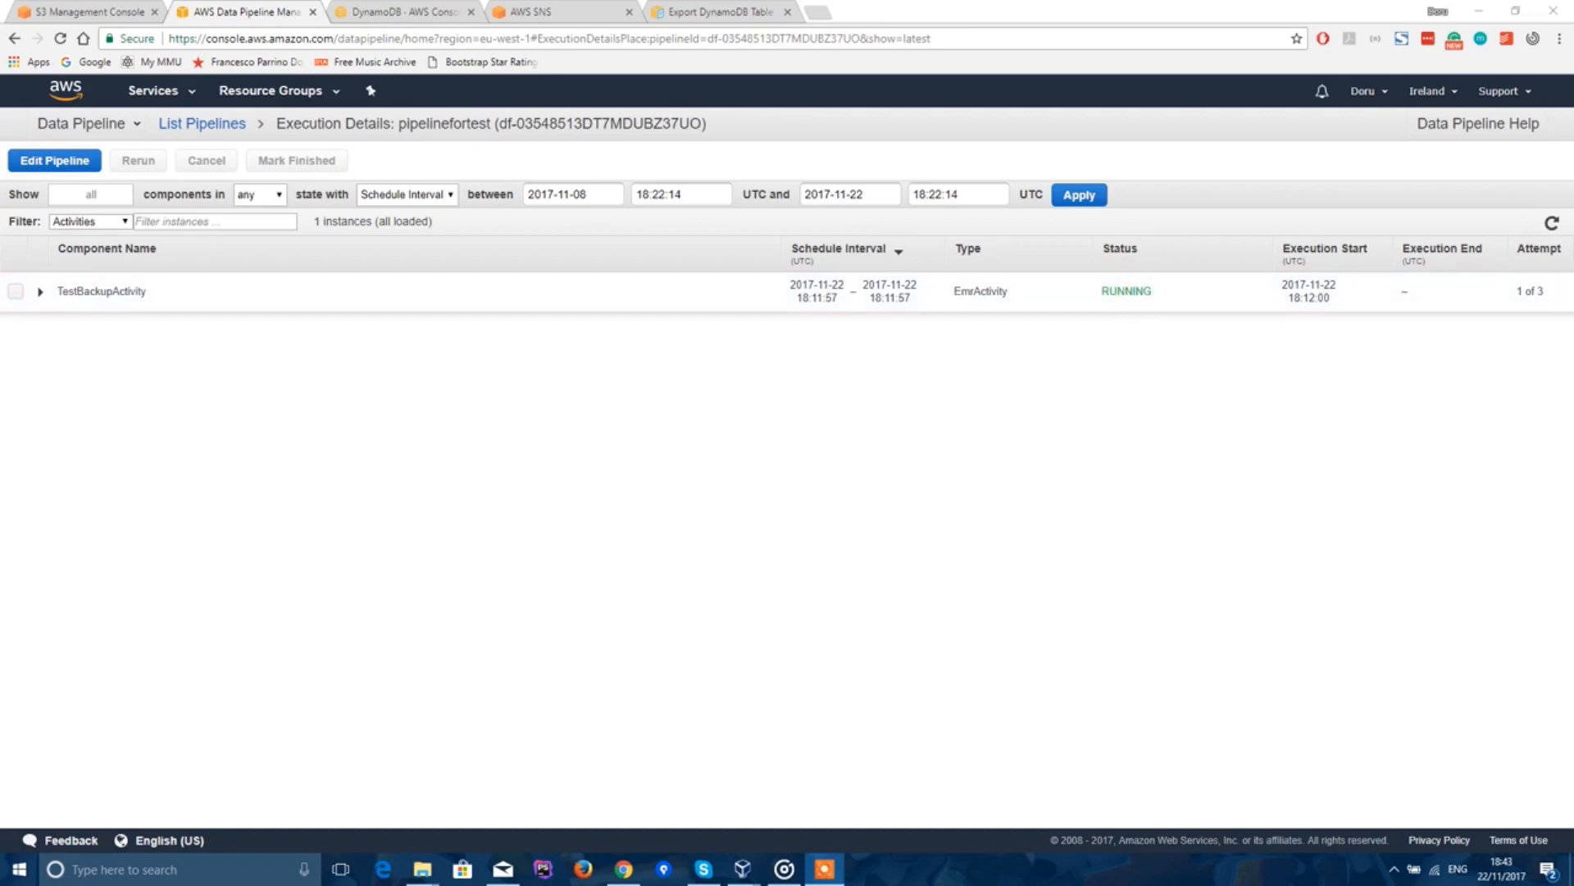
Step: Switch to the S3 console and open the test12321-2 bucket to check for the exported data
left_click(90, 11)
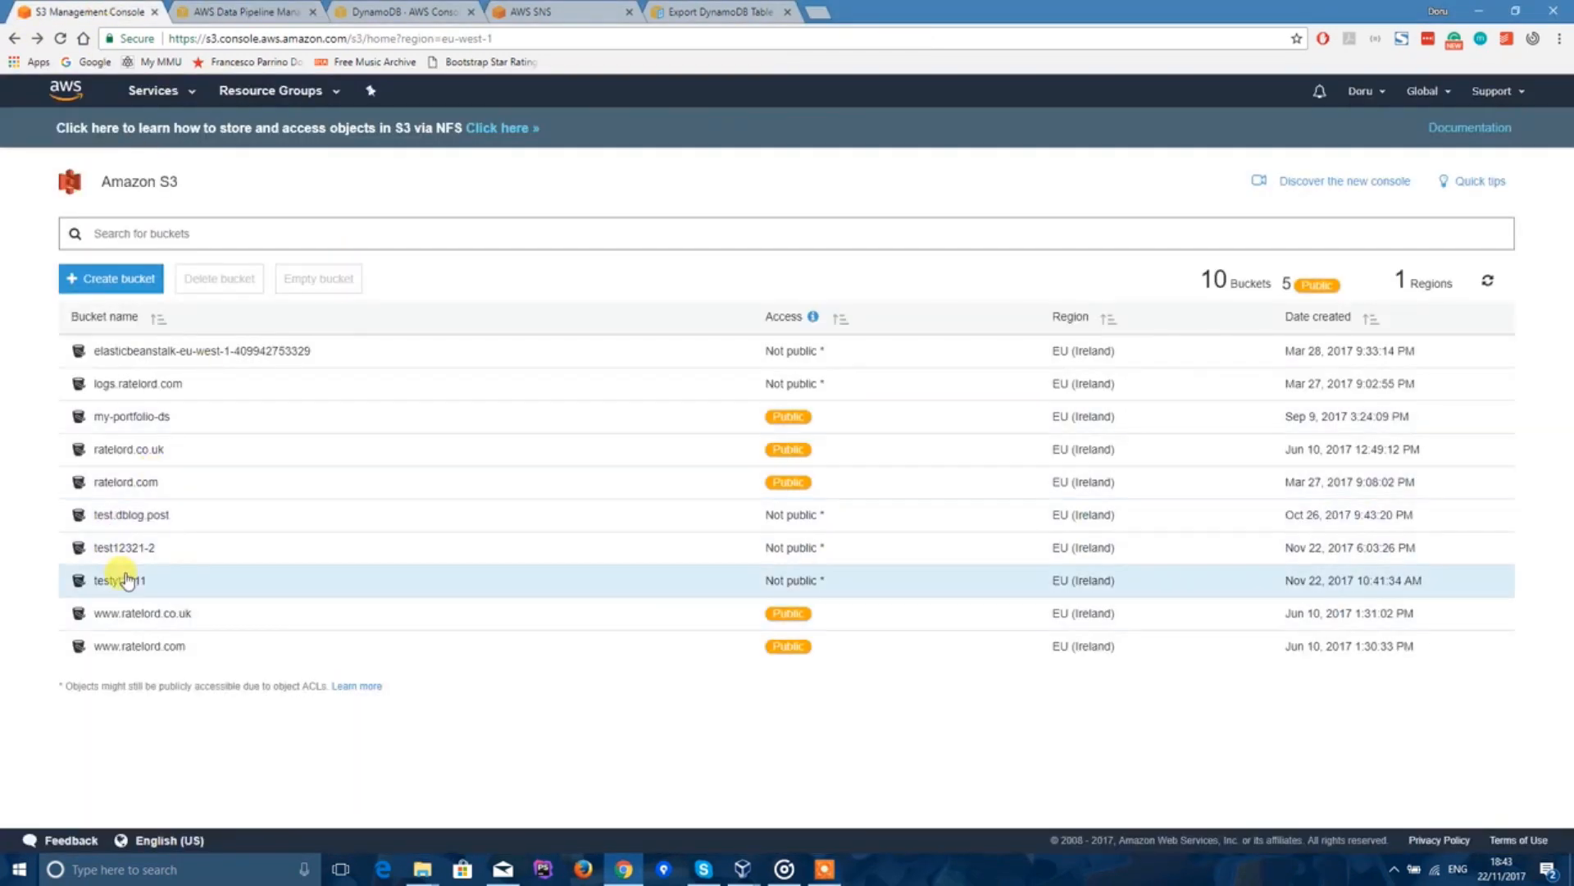
left_click(141, 547)
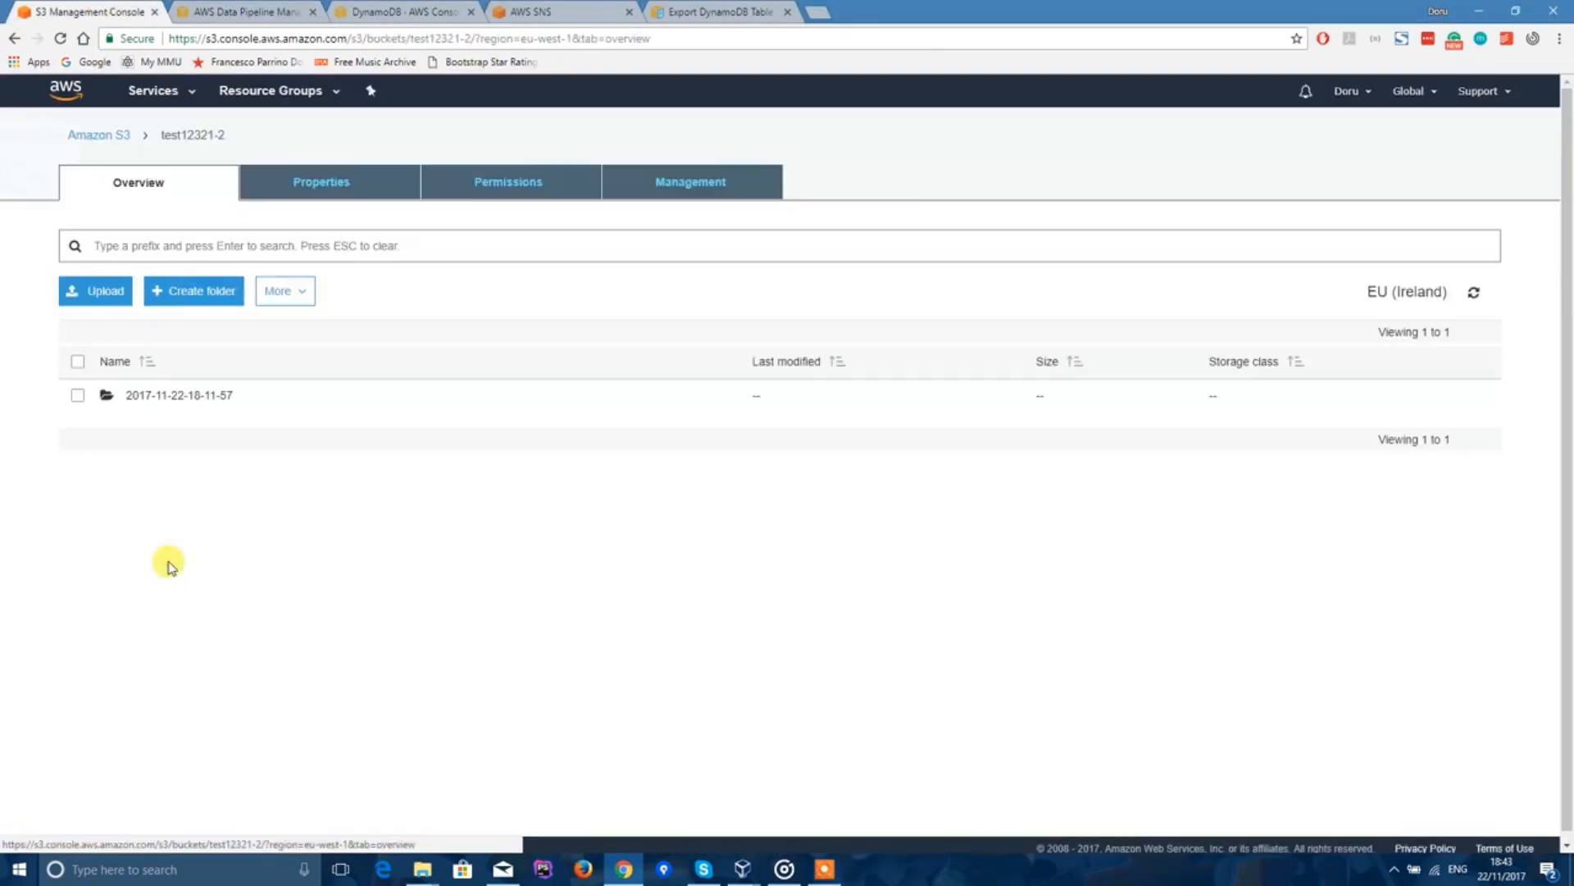
left_click(198, 394)
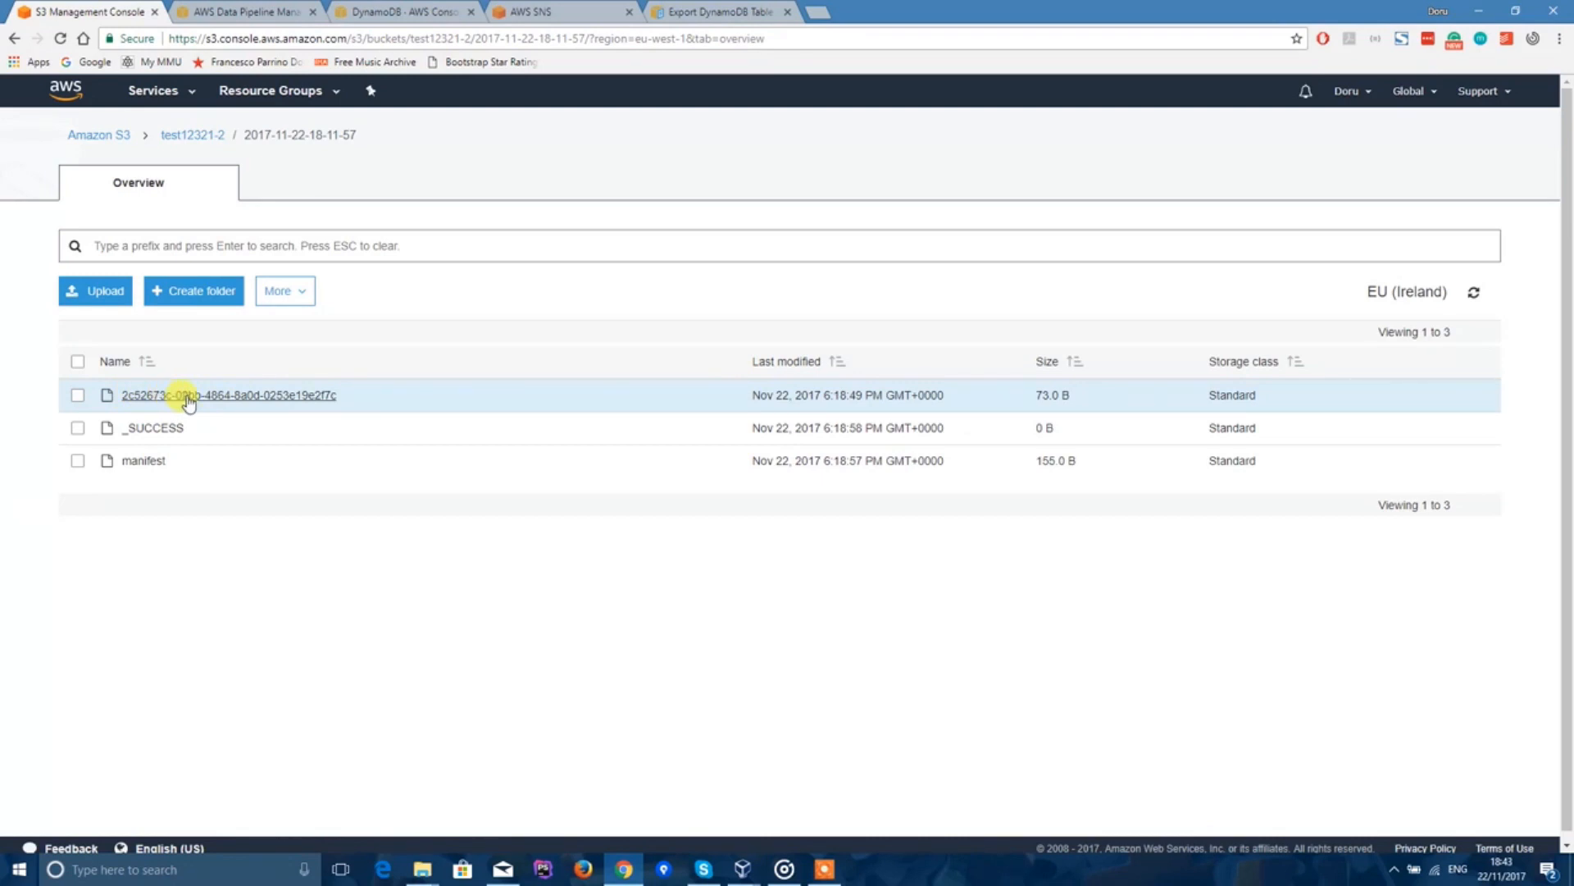
left_click(188, 398)
left_click(156, 284)
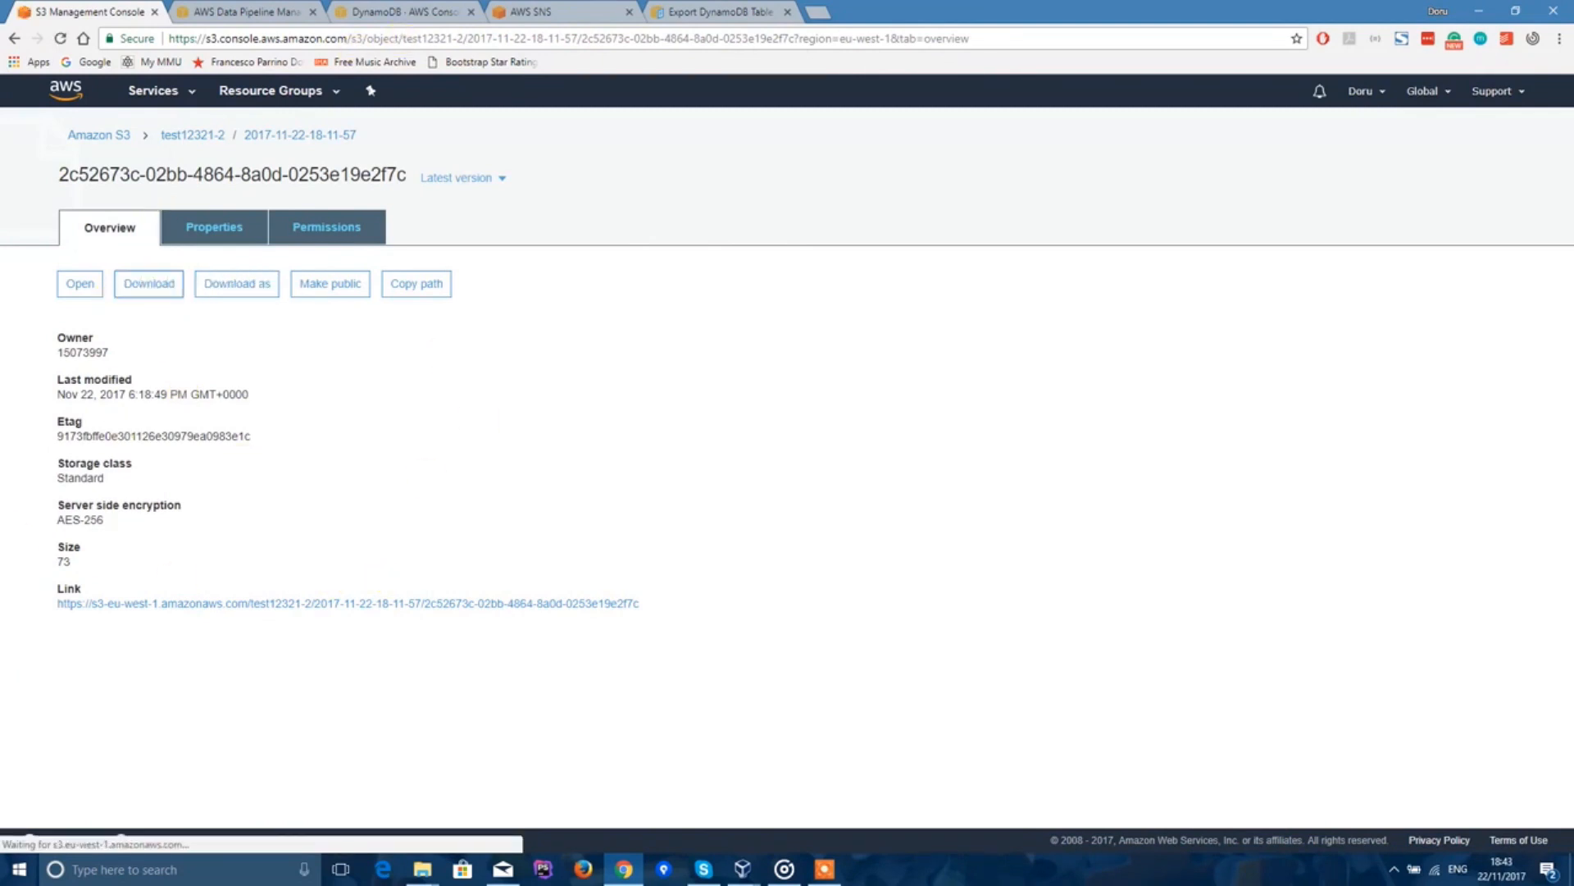
left_click(173, 836)
left_click(209, 778)
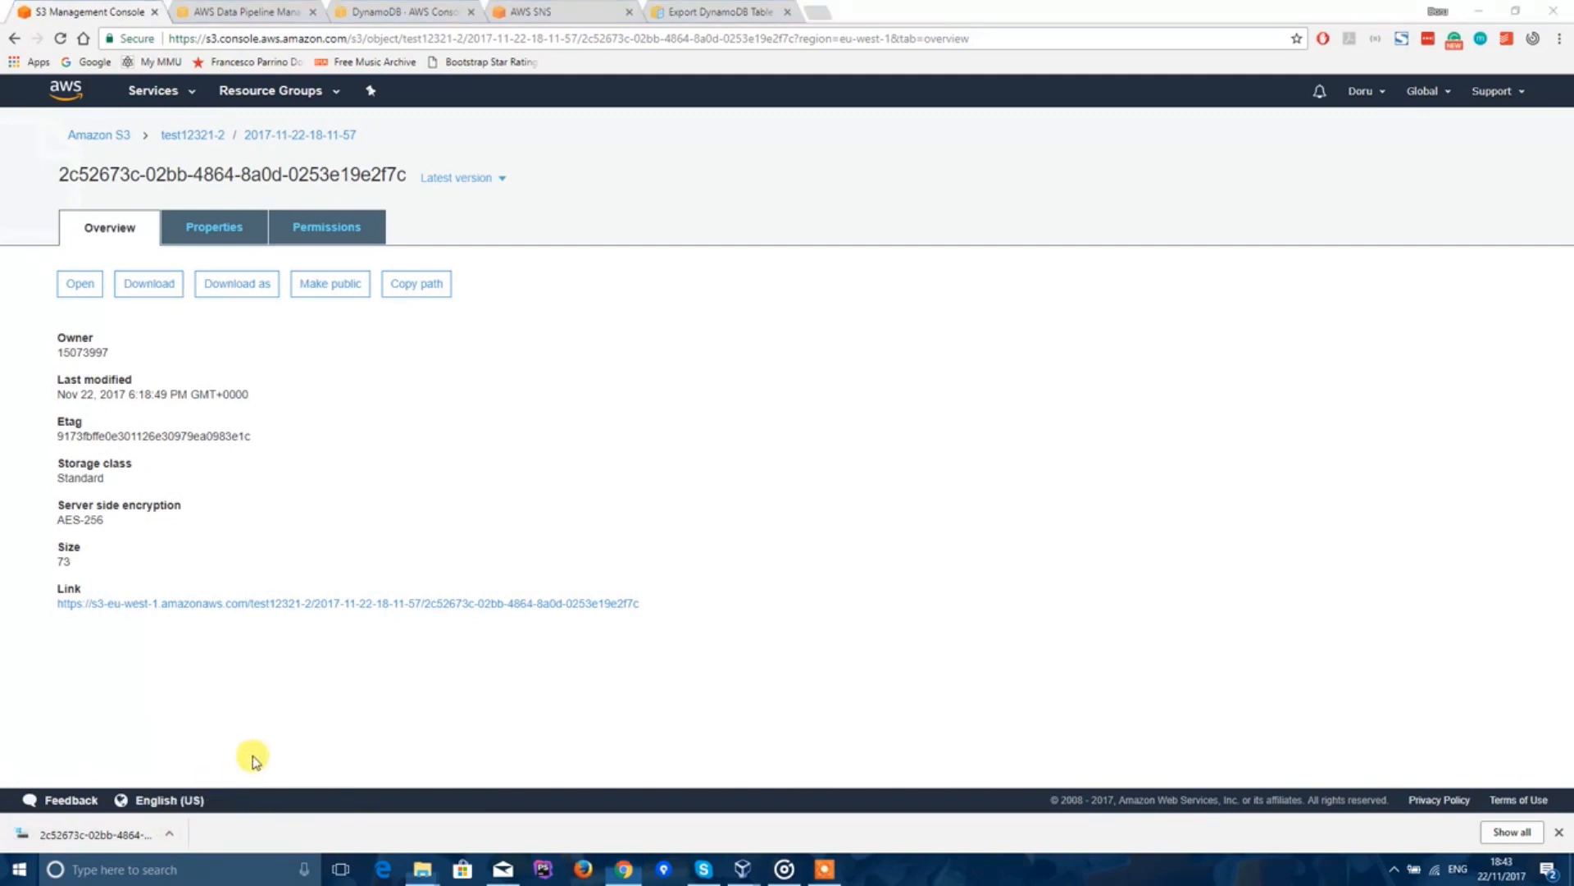
Step: Open the downloaded export file in Notepad++, minimize the Downloads window, and examine the id and age fields of the first record
right_click(280, 150)
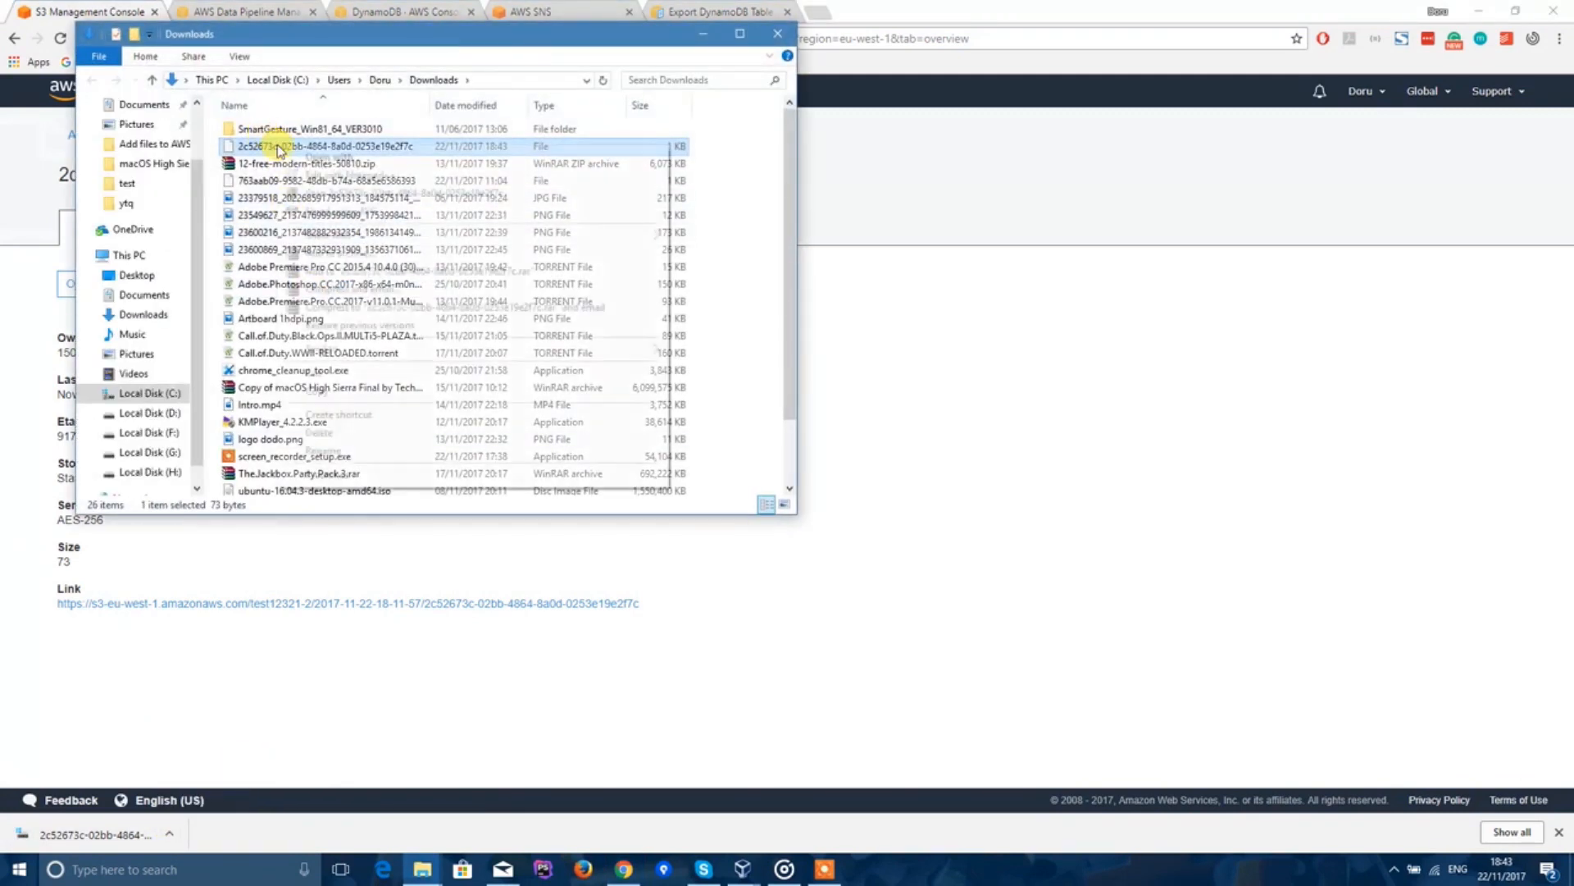
left_click(381, 175)
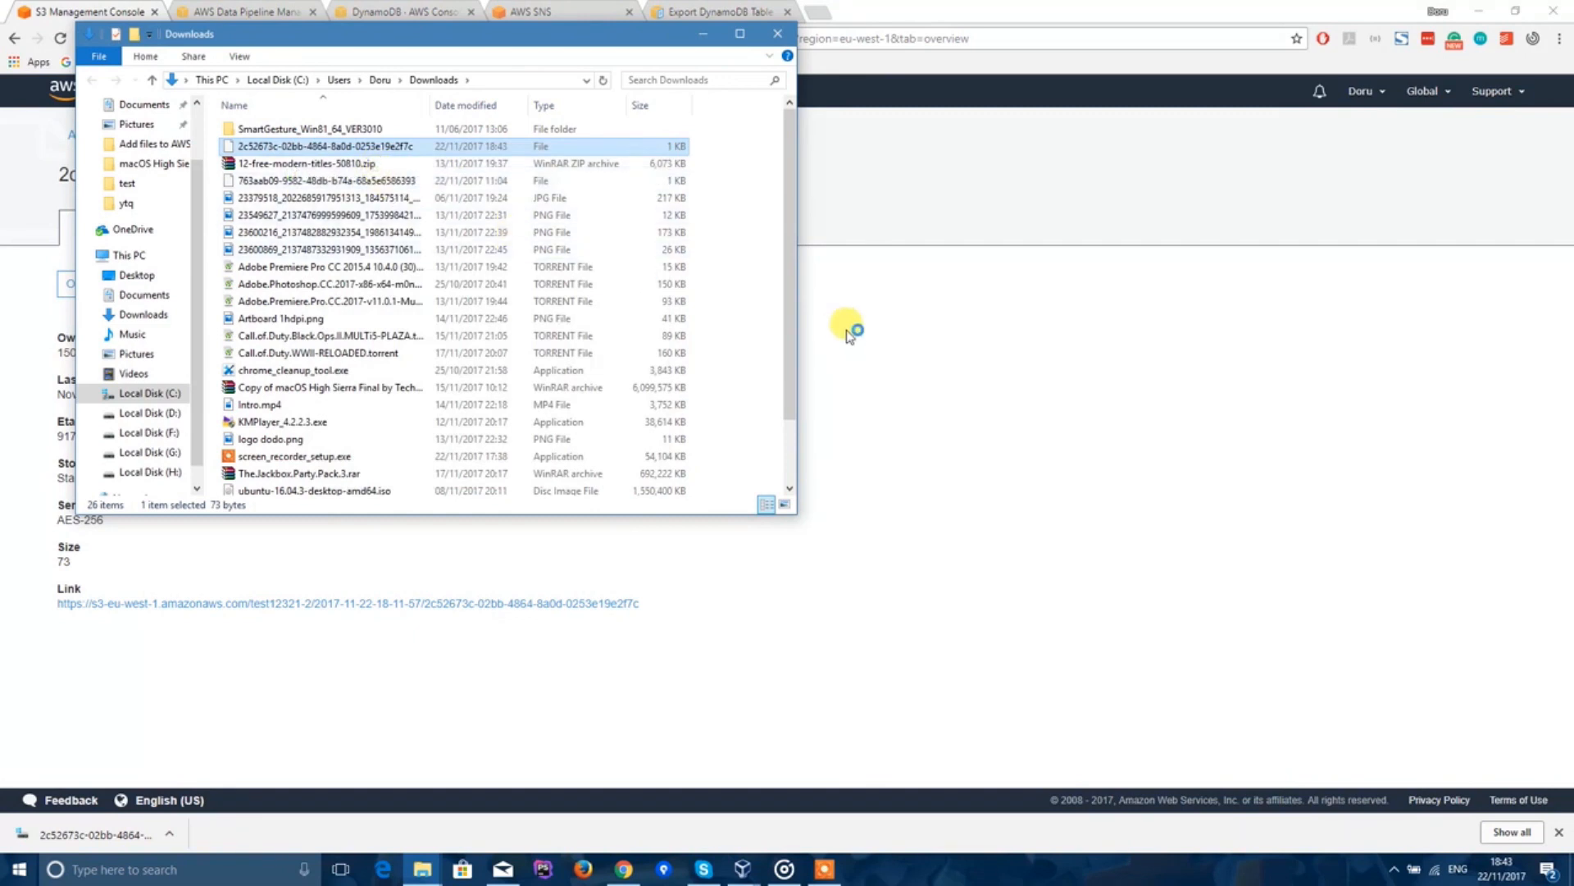
left_click(704, 35)
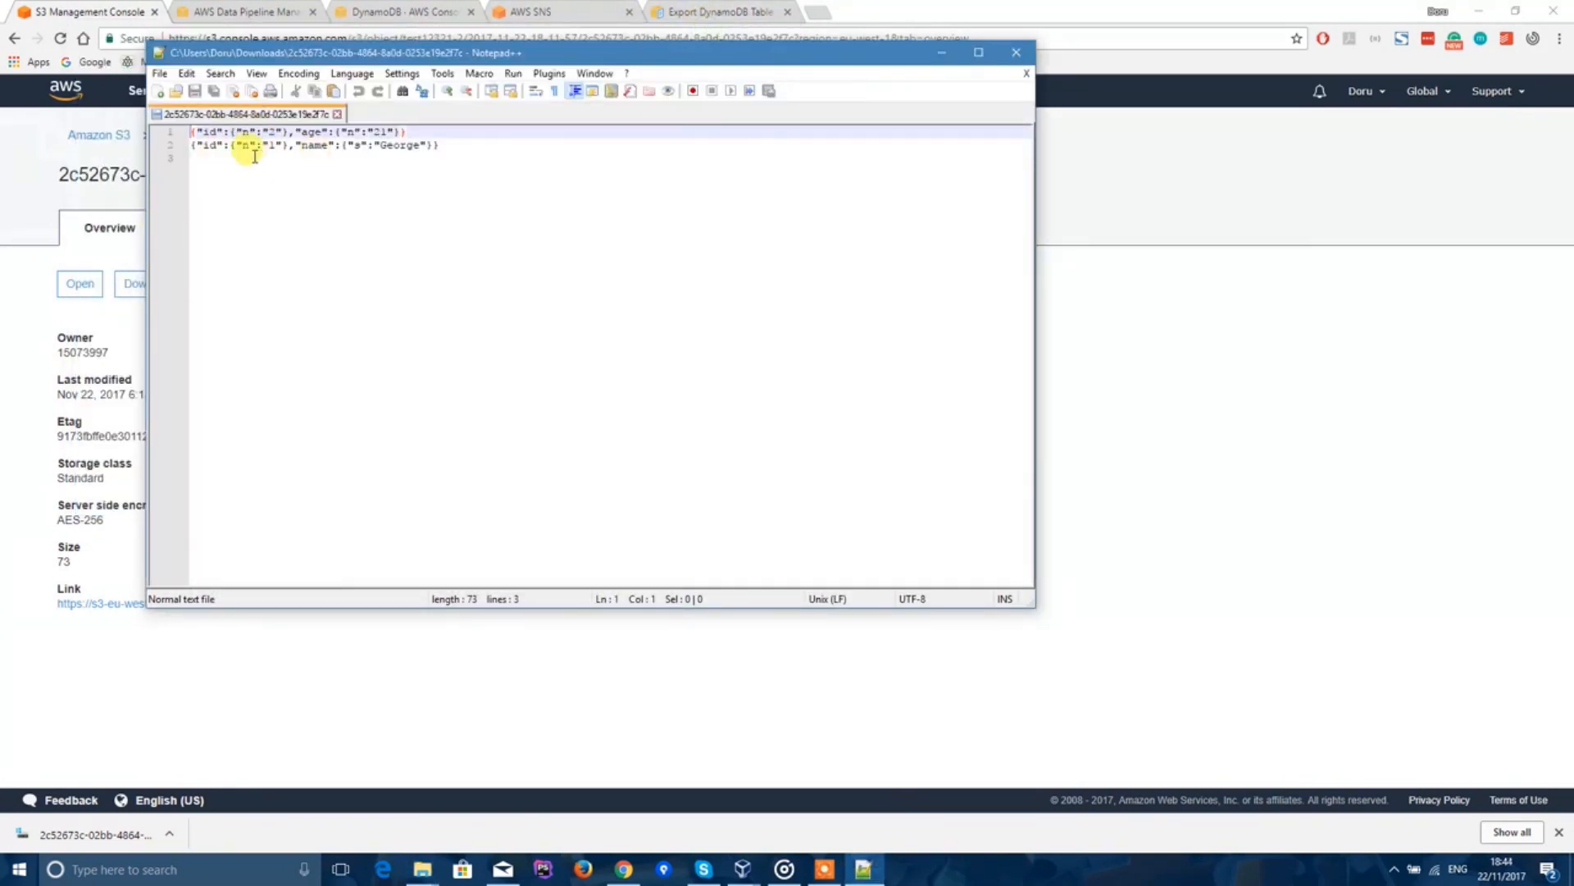
left_click(266, 134)
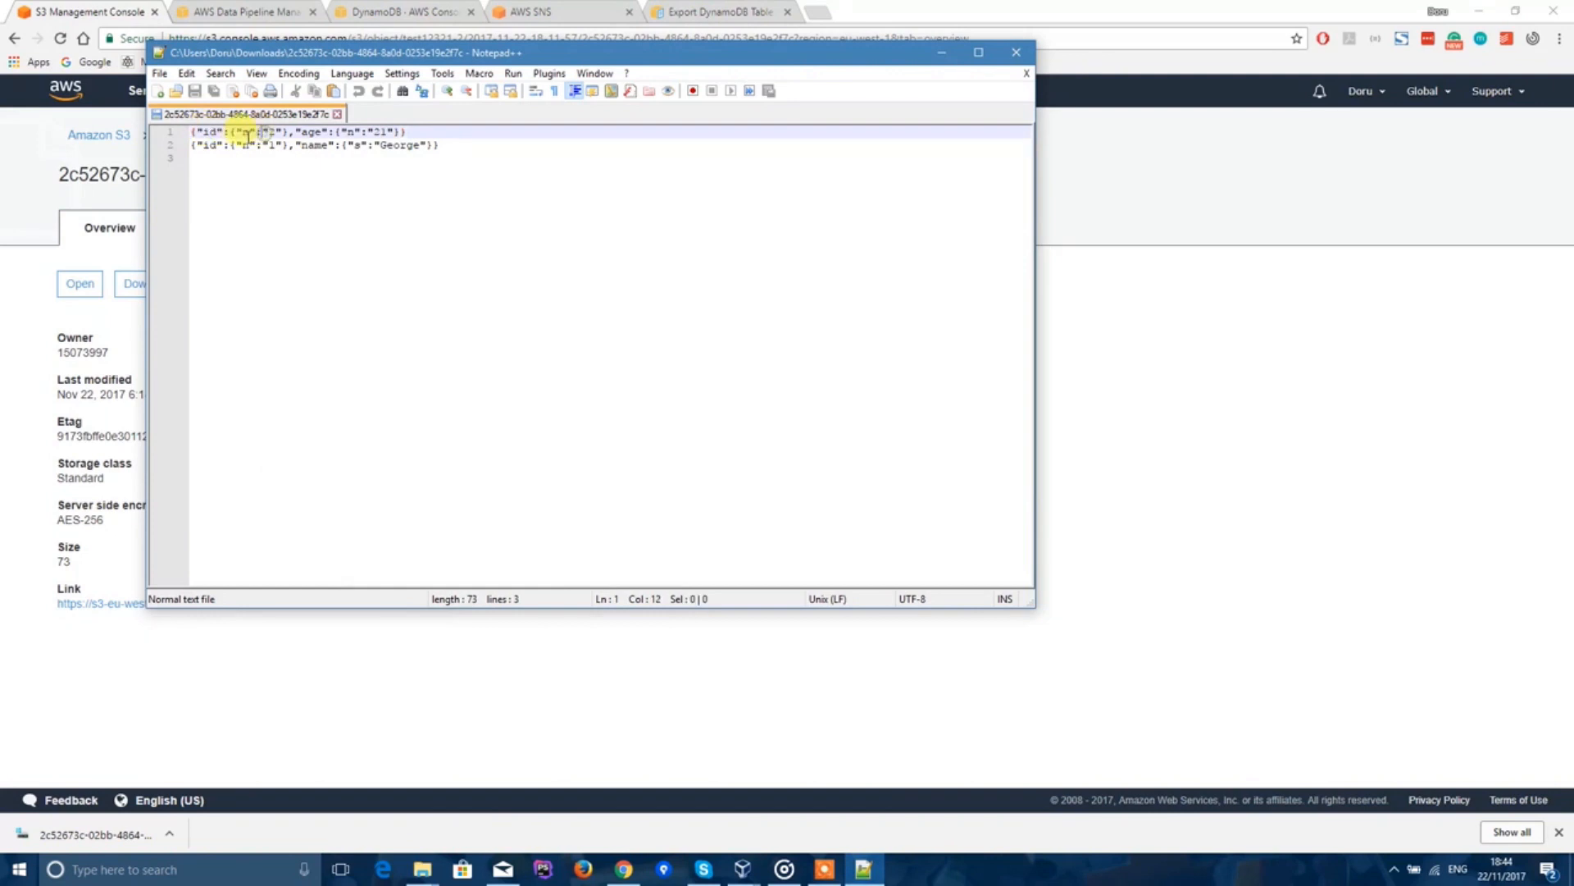
left_click(317, 133)
Step: Arrange Notepad++ and the DynamoDB test1 items side by side, and compare the exported records with the table, selecting the item with id 1
left_click_drag(386, 55, 631, 76)
key("super+Right")
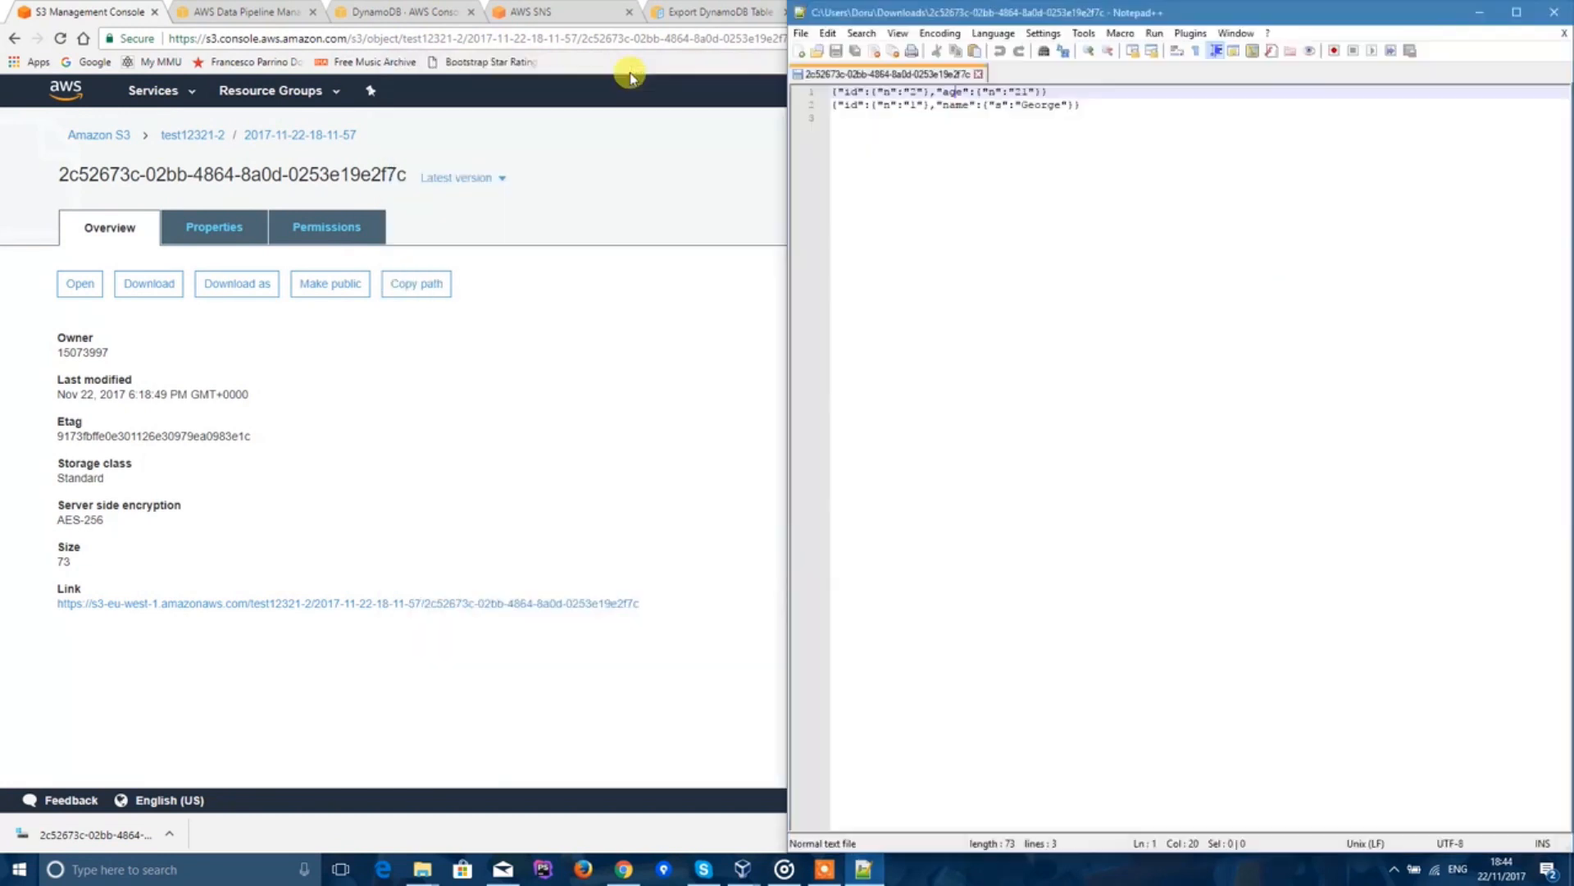
key("Return")
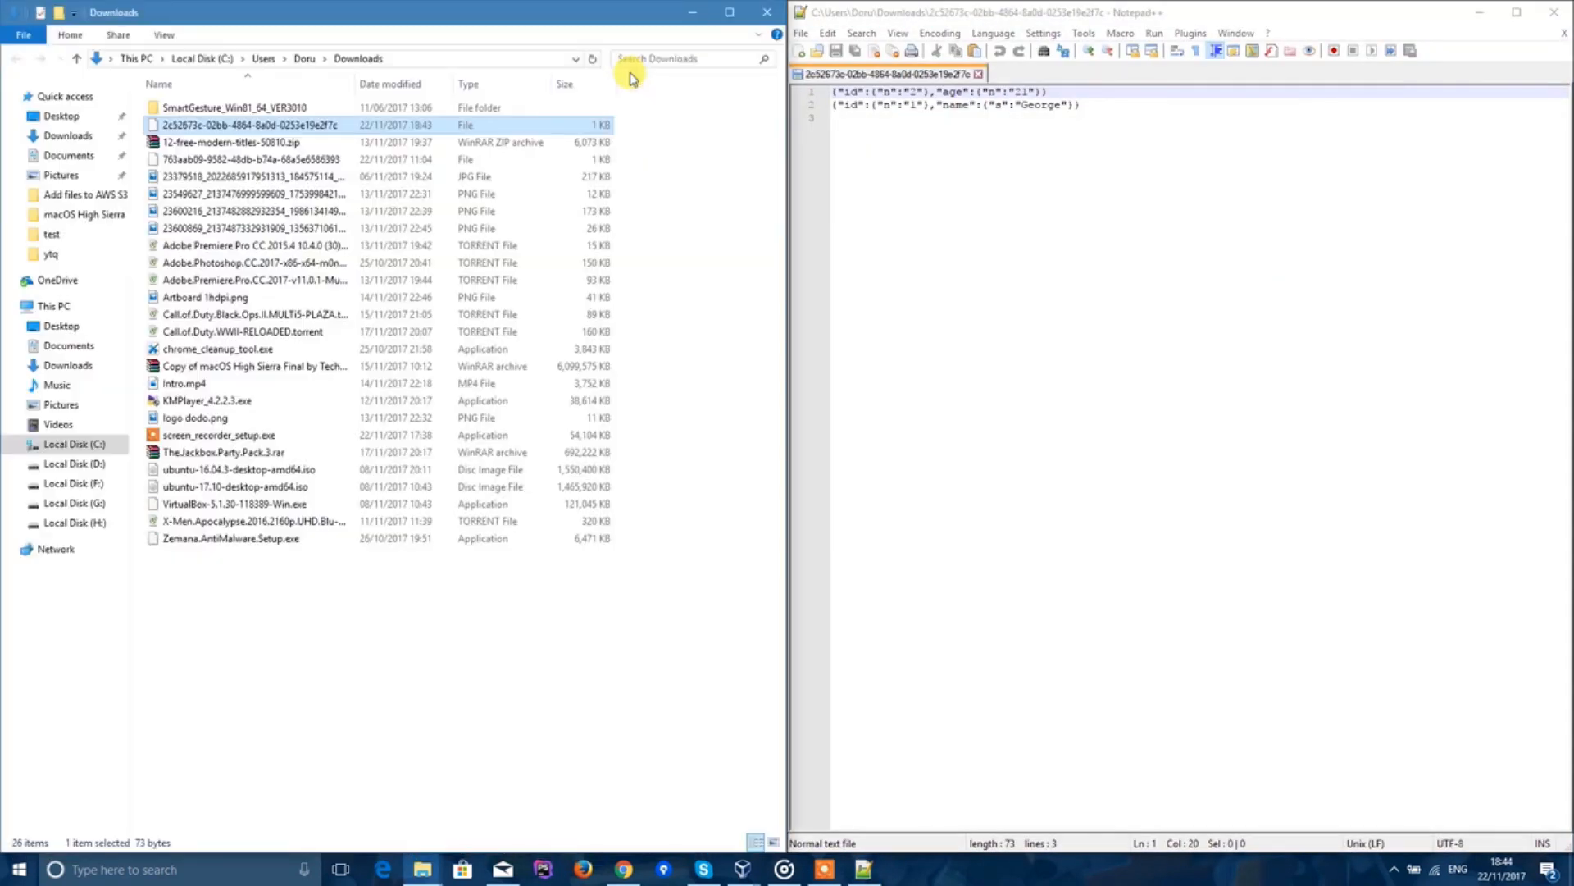
left_click(687, 10)
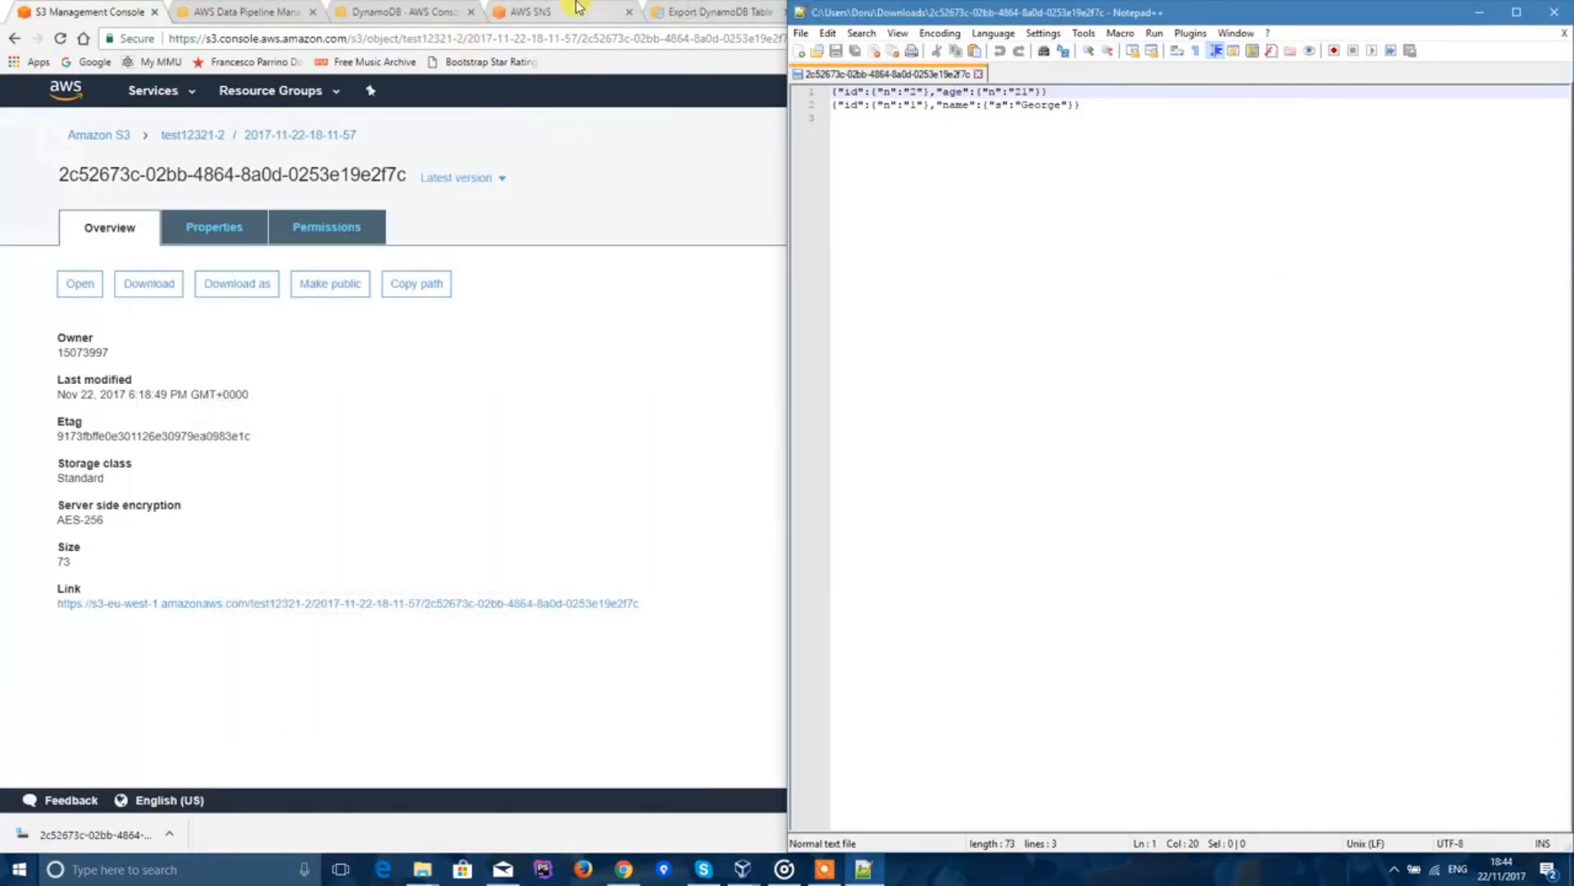
key("super+Up")
left_click(405, 12)
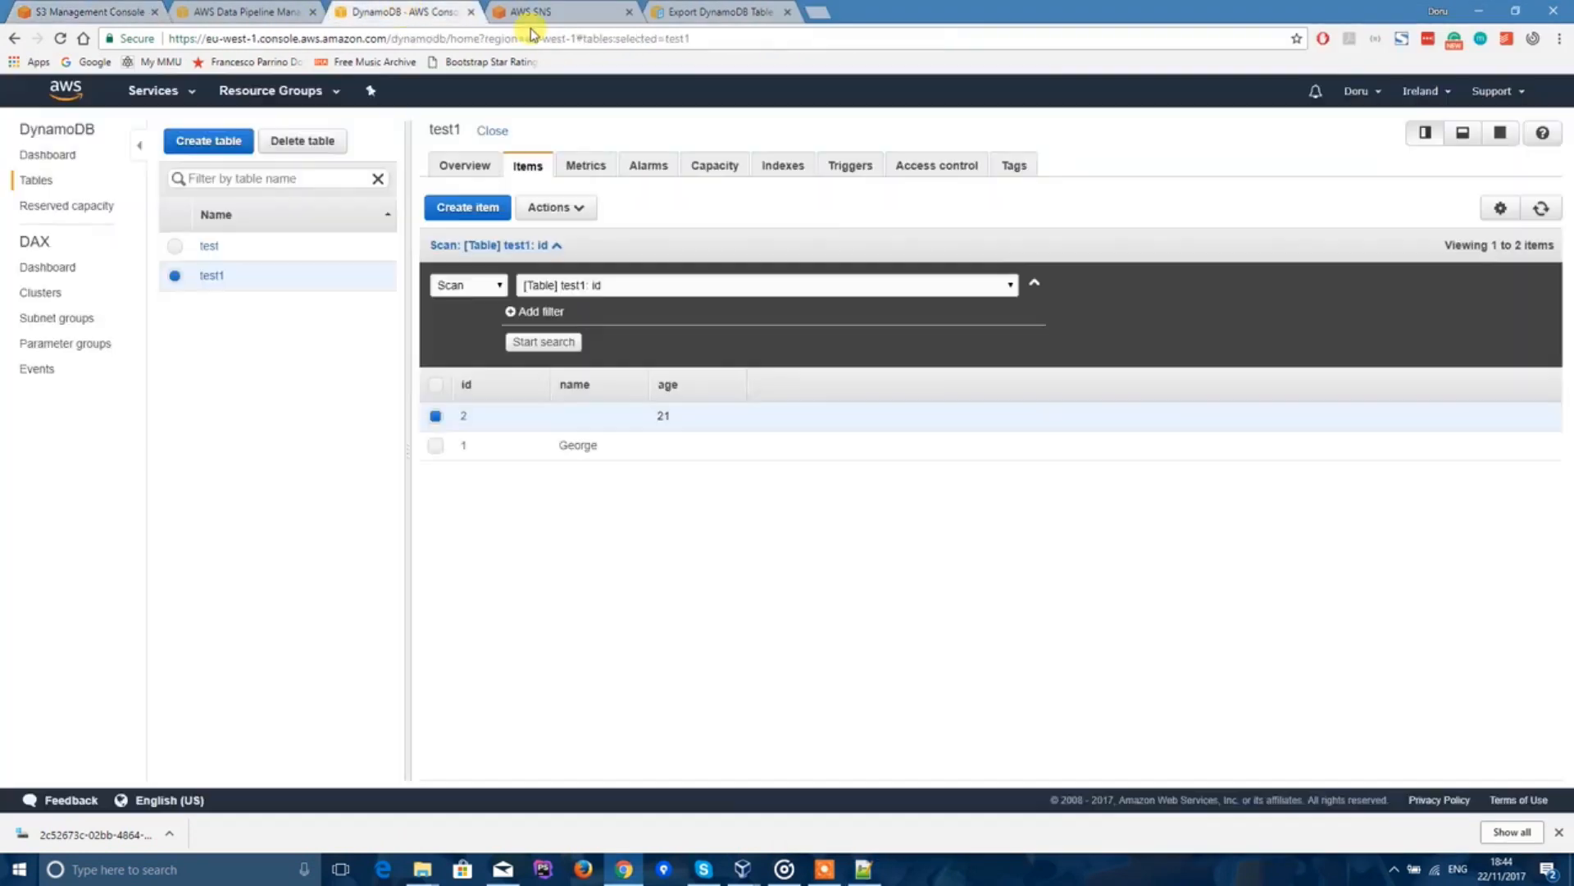
key("super+Left")
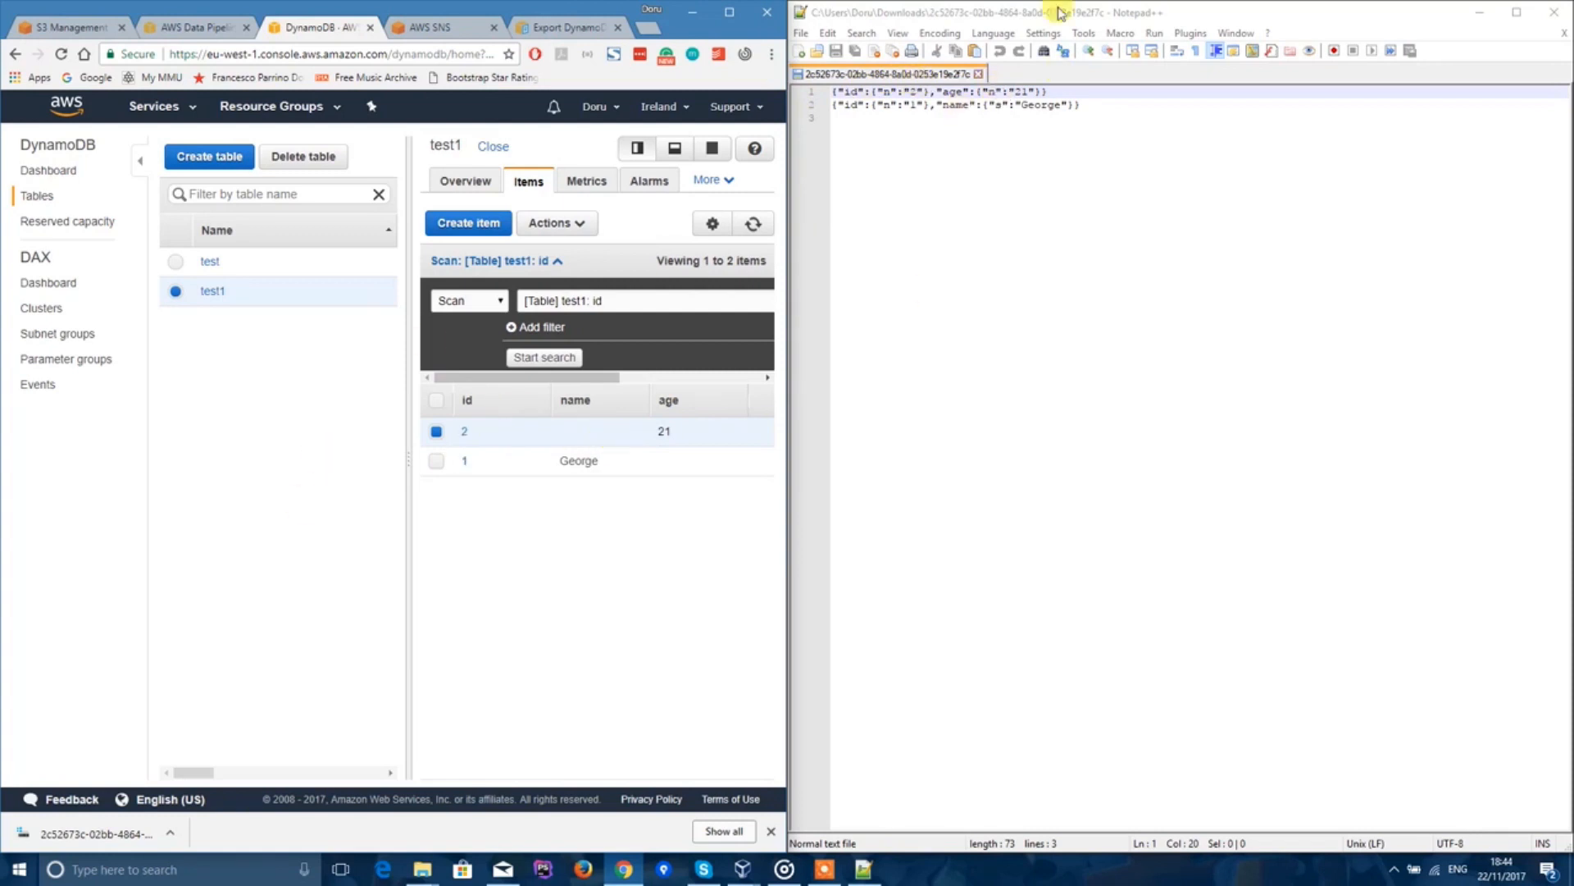
left_click(492, 460)
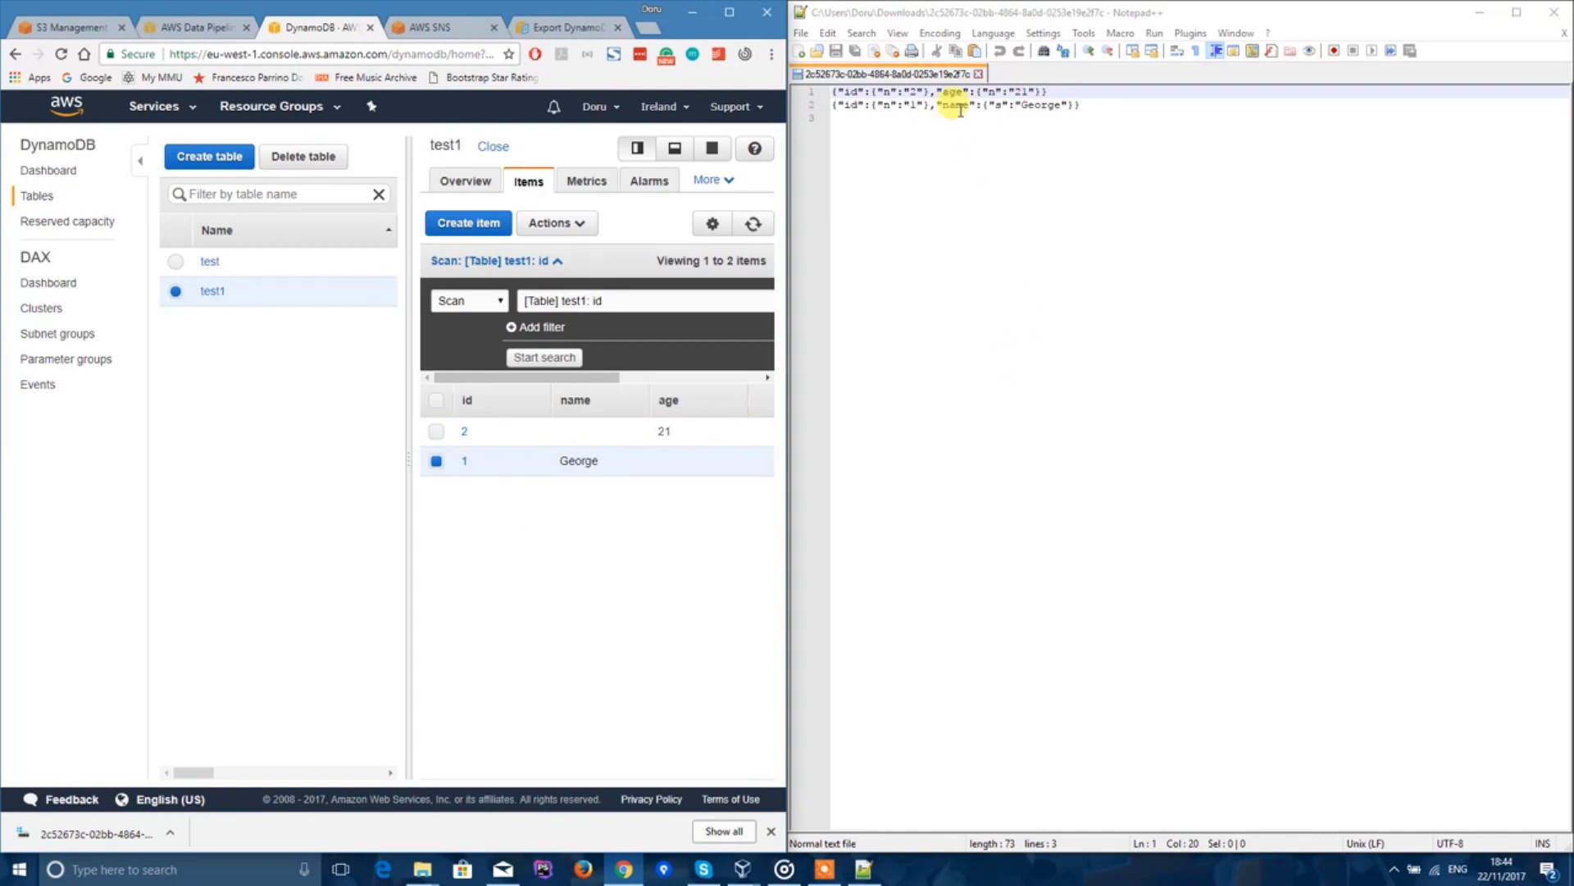